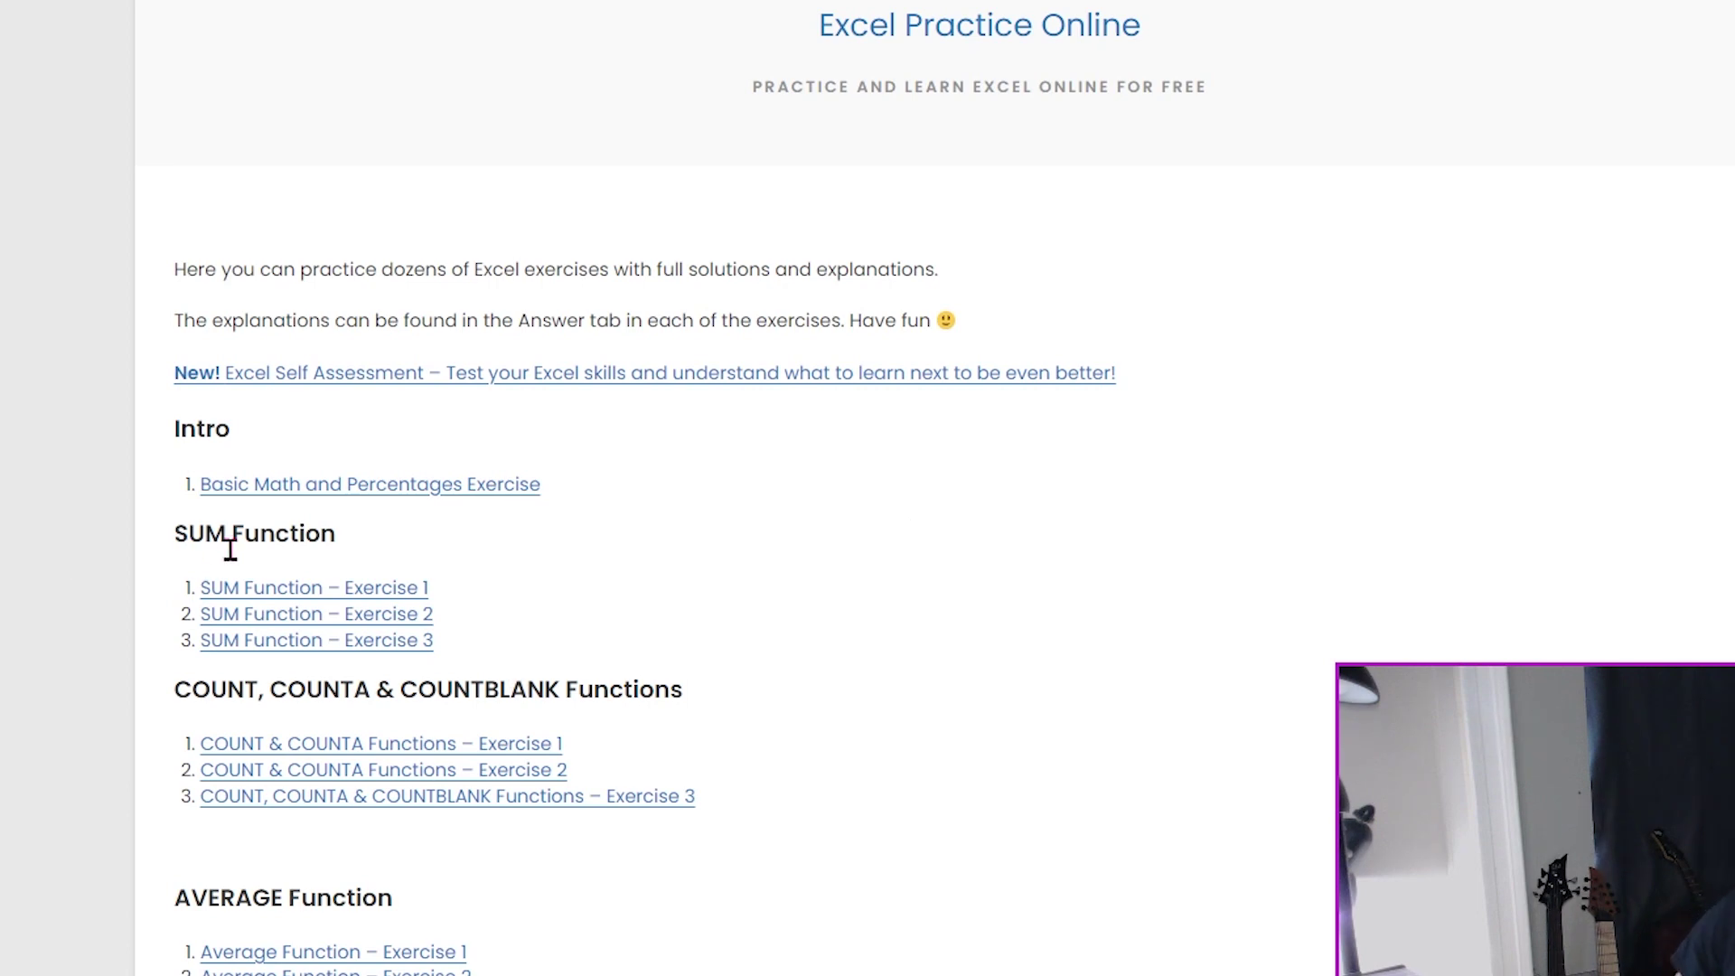
# - Open the Basic Math and Percentages Exercise and scroll down to its embedded sheet
pyautogui.click(399, 493)
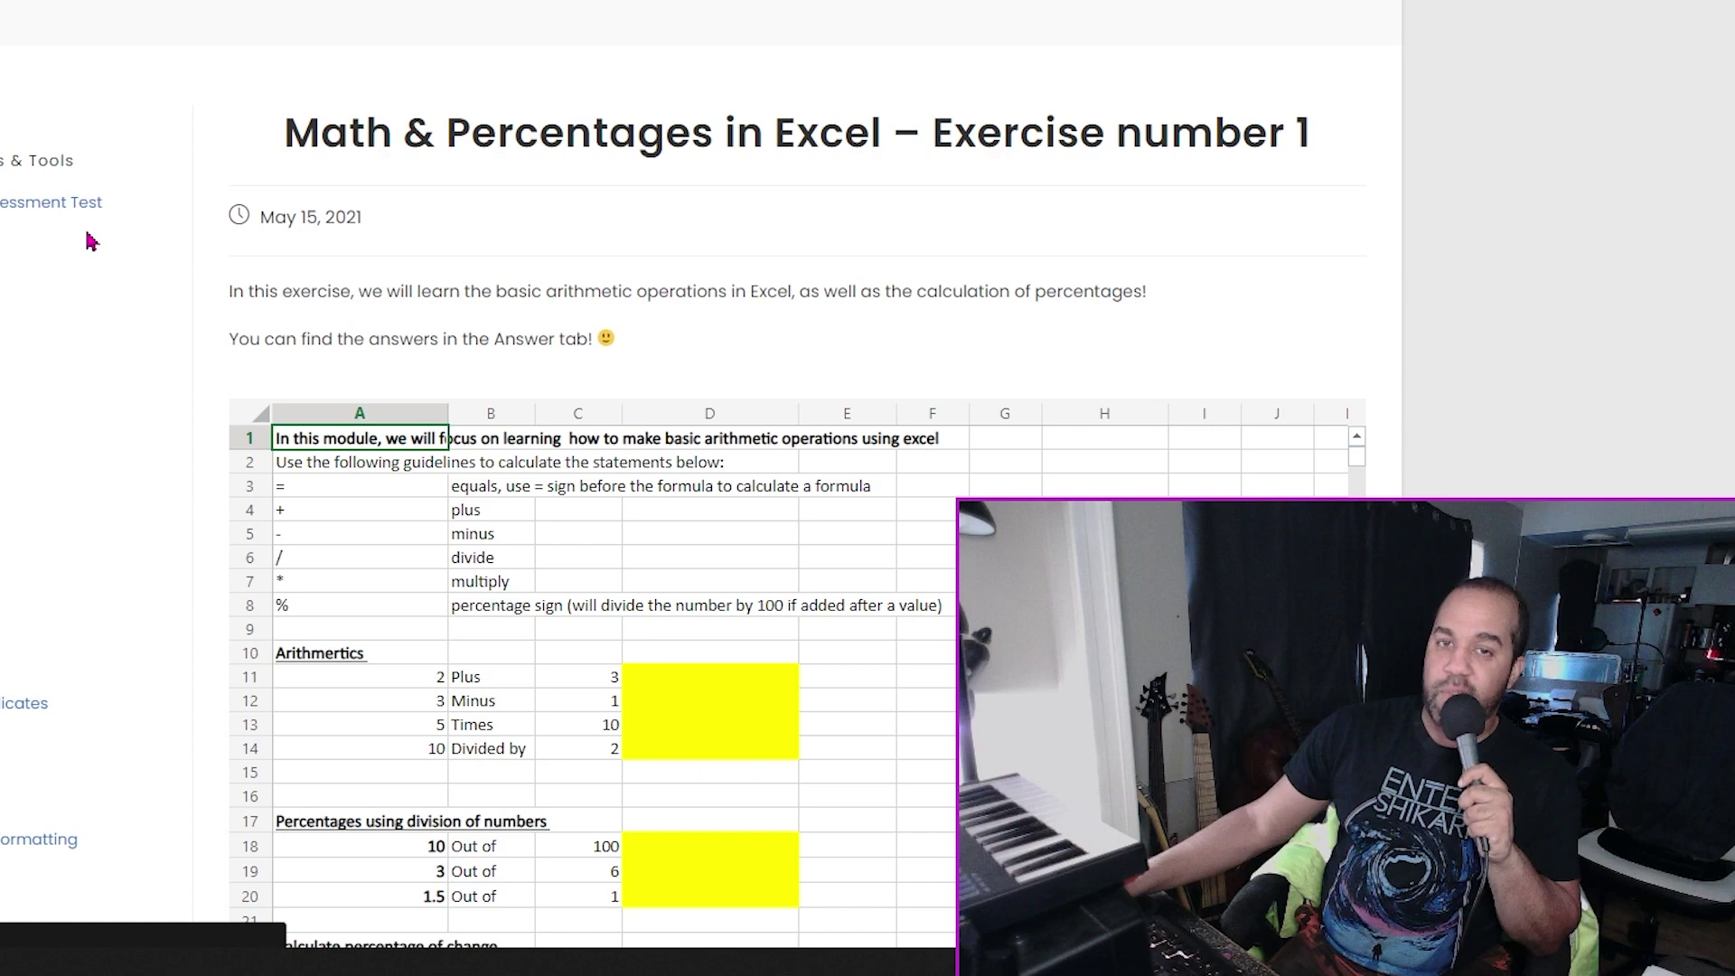
pyautogui.scroll(-1, 172, 232)
pyautogui.scroll(-3, 174, 232)
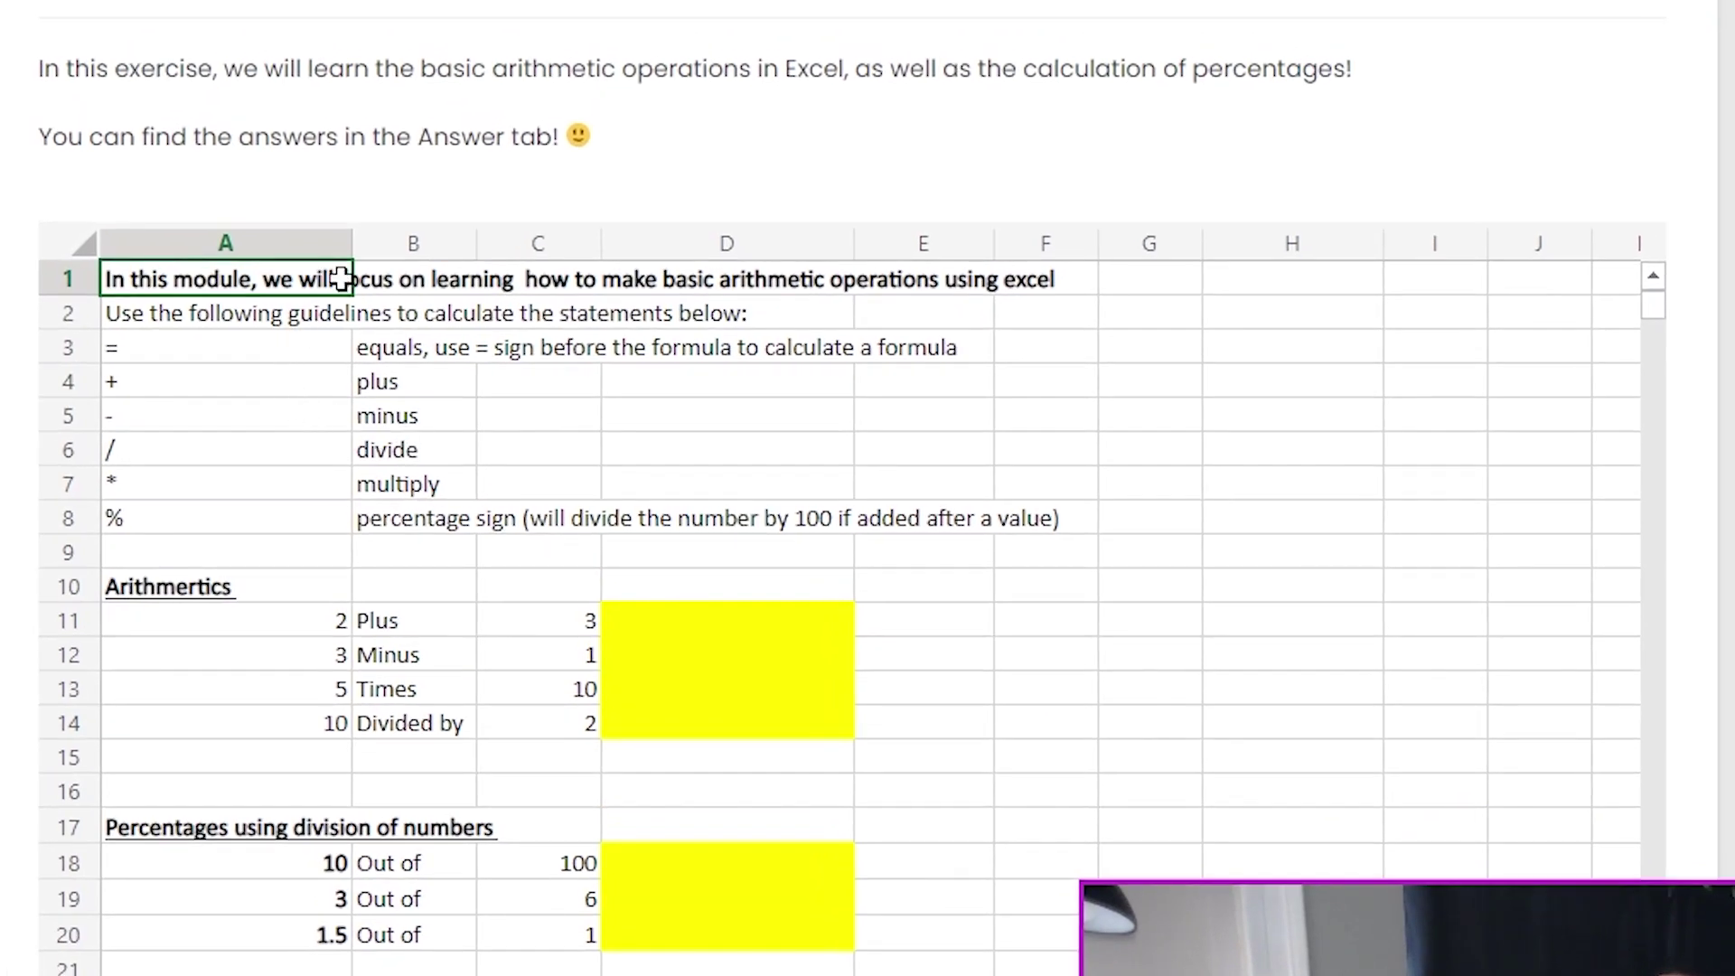
# - Walk through the operator guidelines for =, +, -, /, * and the percentage sign
pyautogui.click(154, 354)
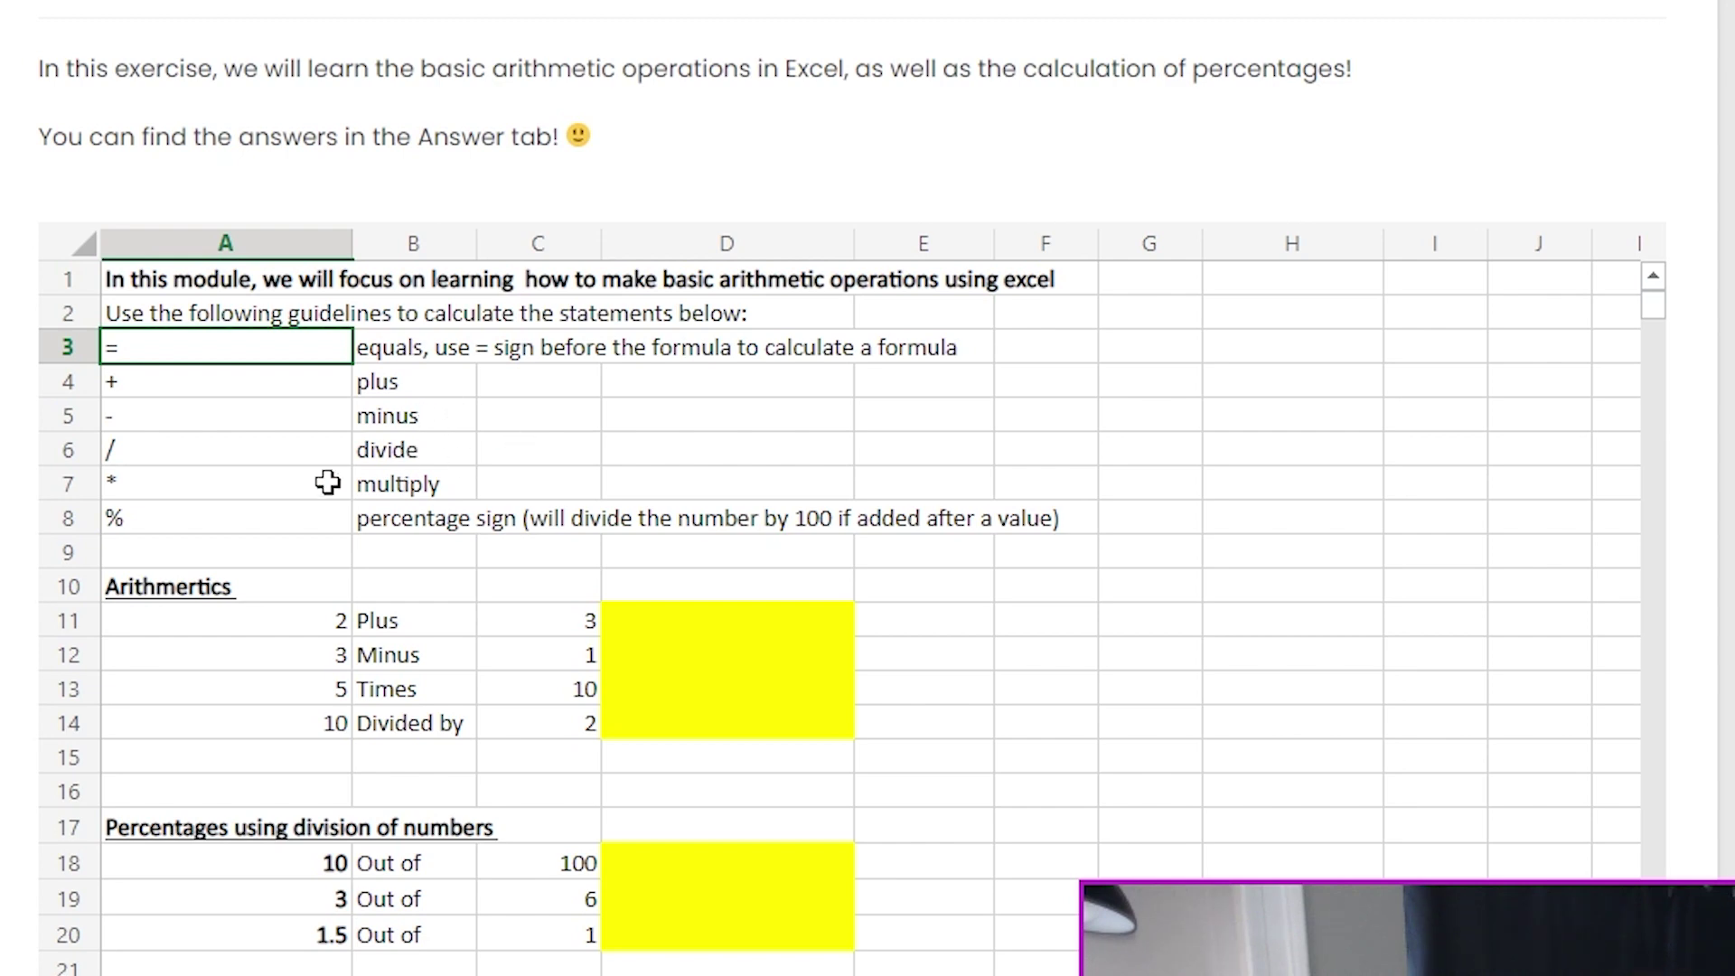
pyautogui.click(202, 391)
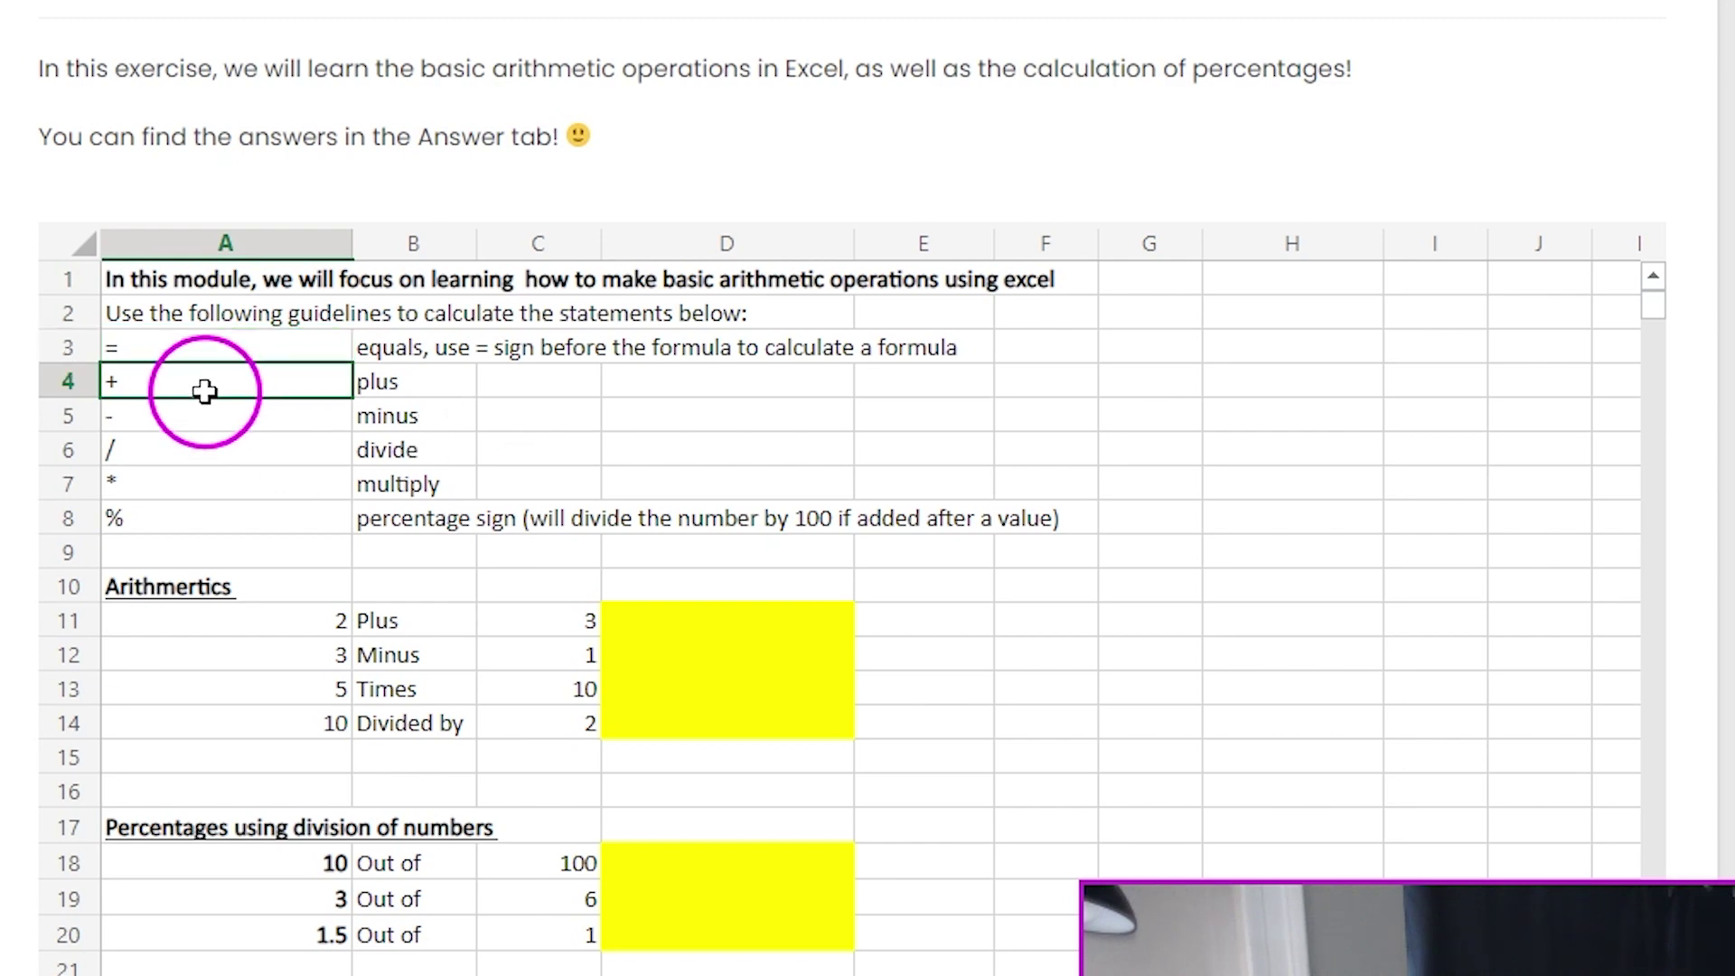
pyautogui.click(250, 423)
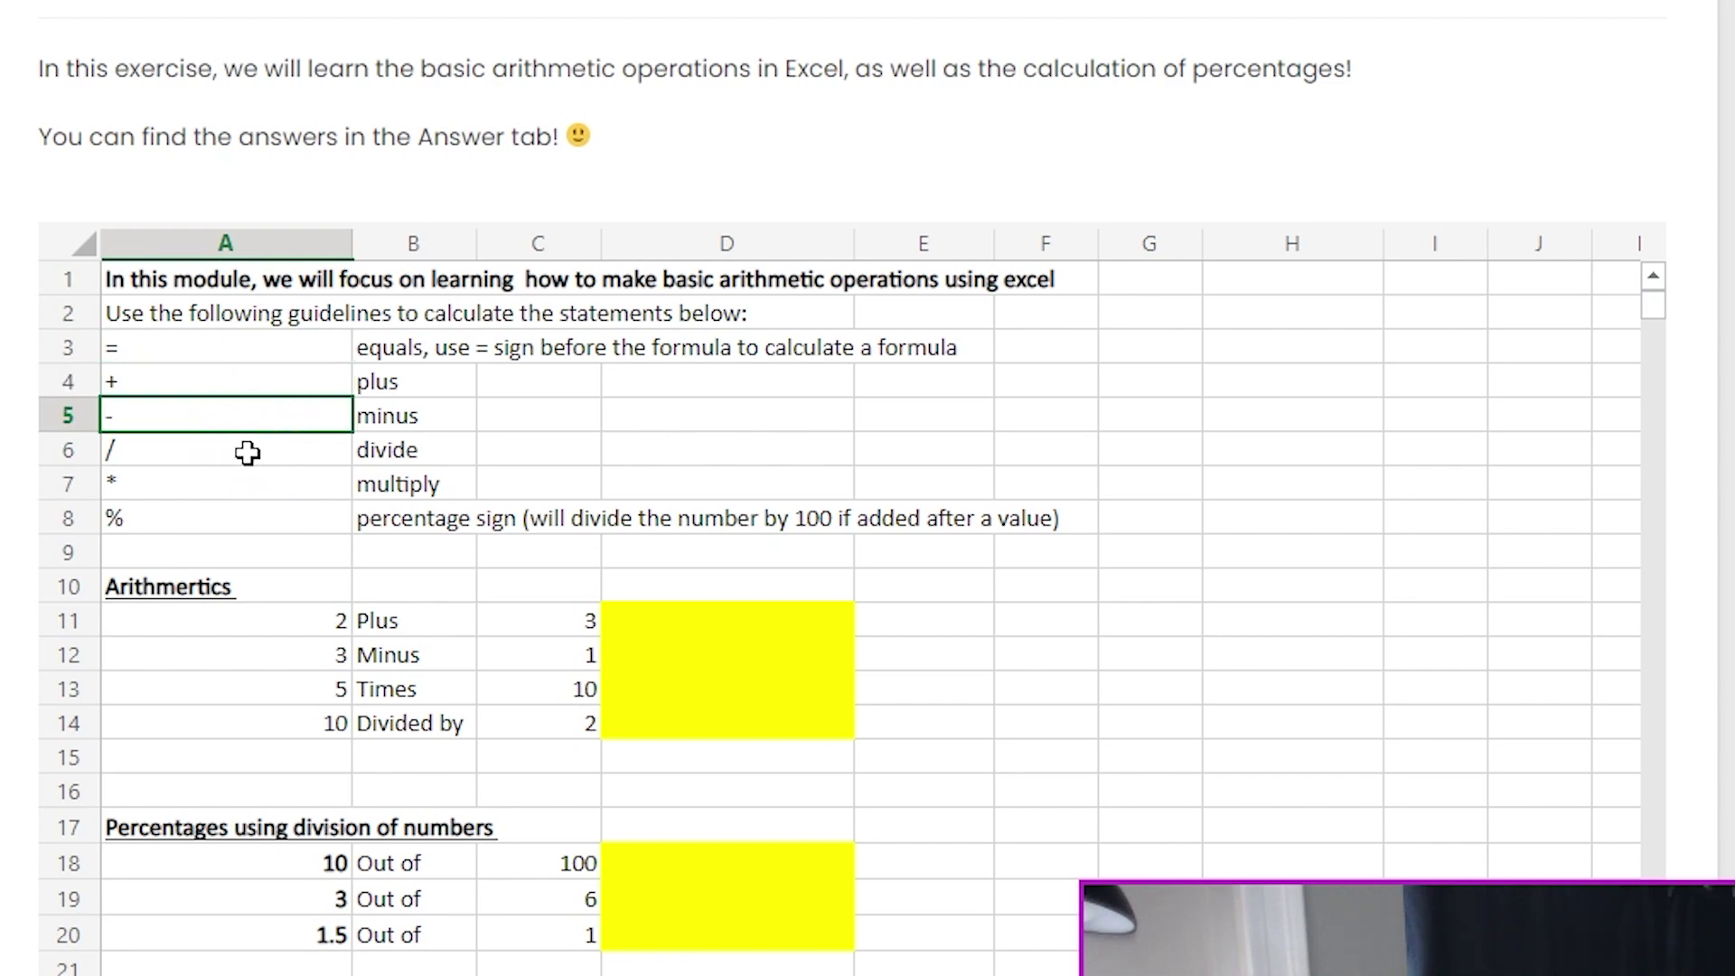
pyautogui.click(248, 453)
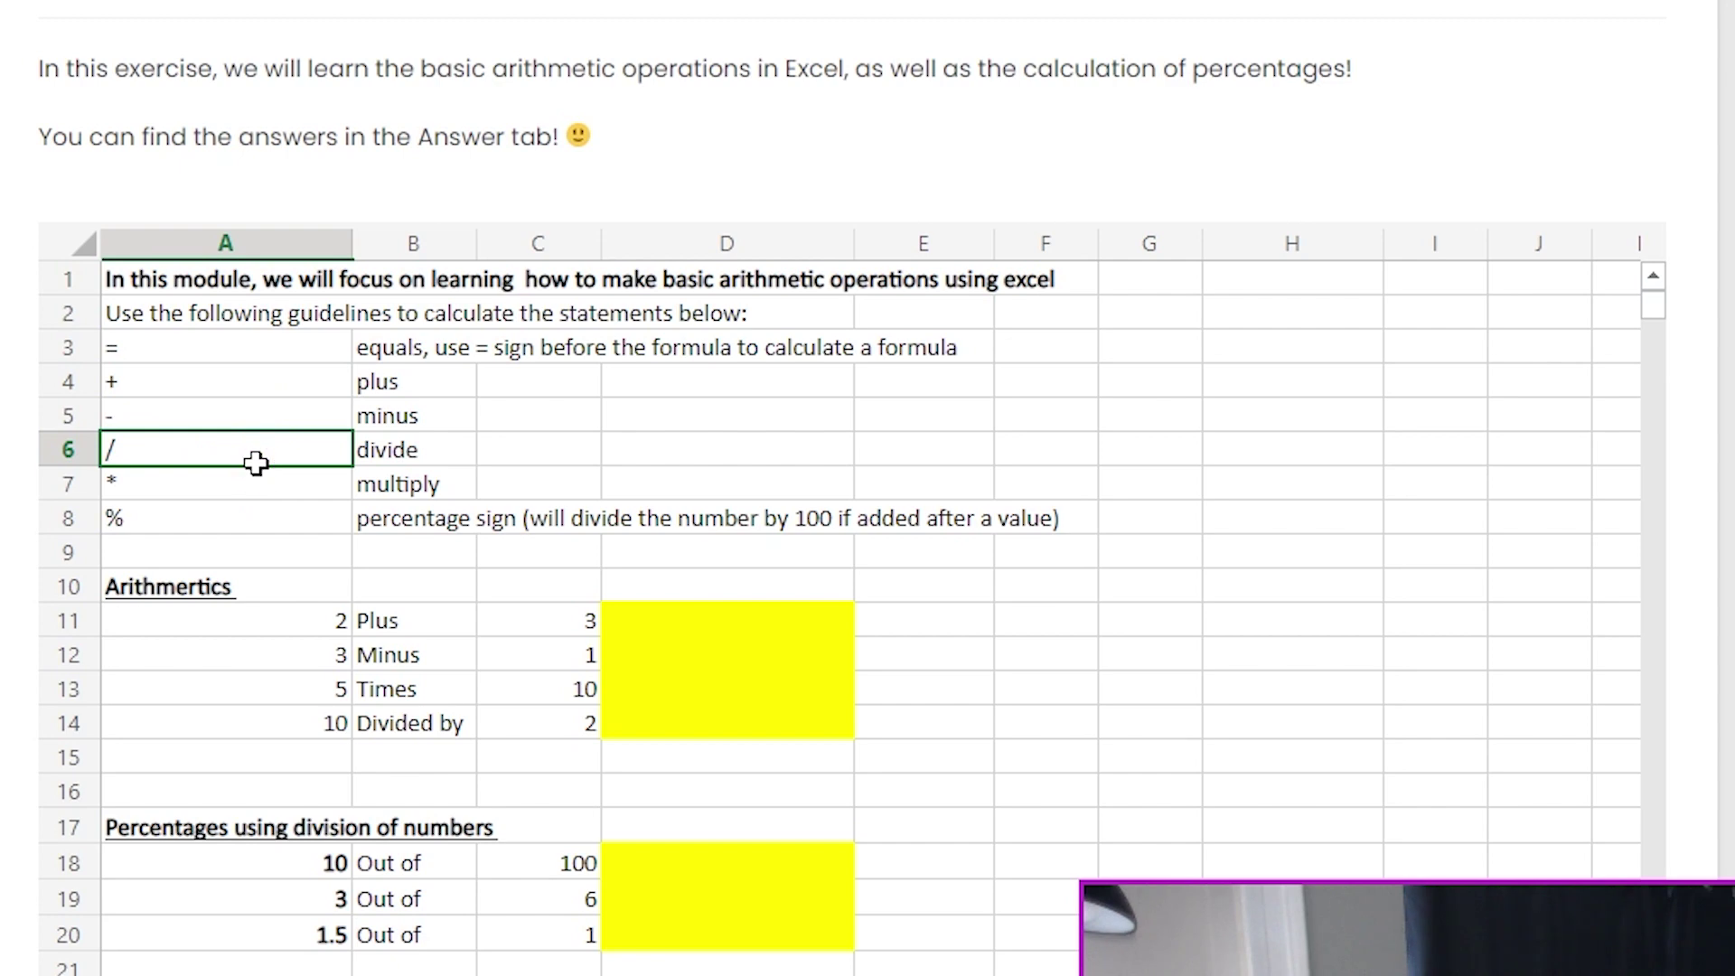
pyautogui.click(209, 489)
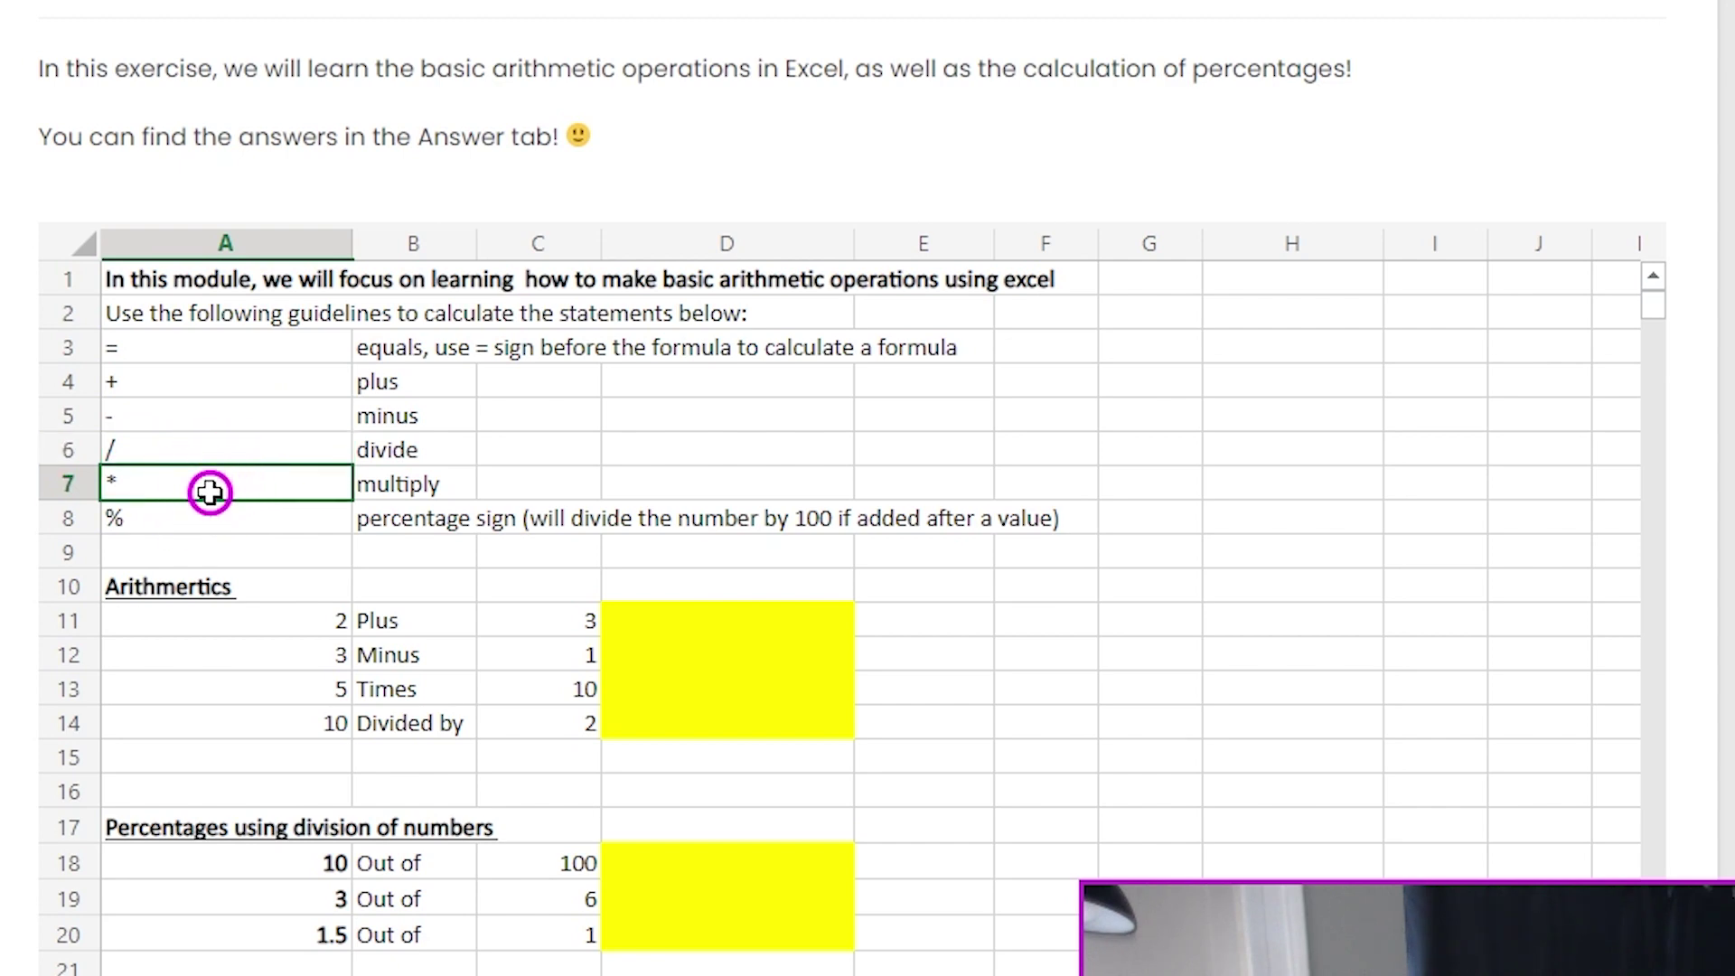
pyautogui.press('Down')
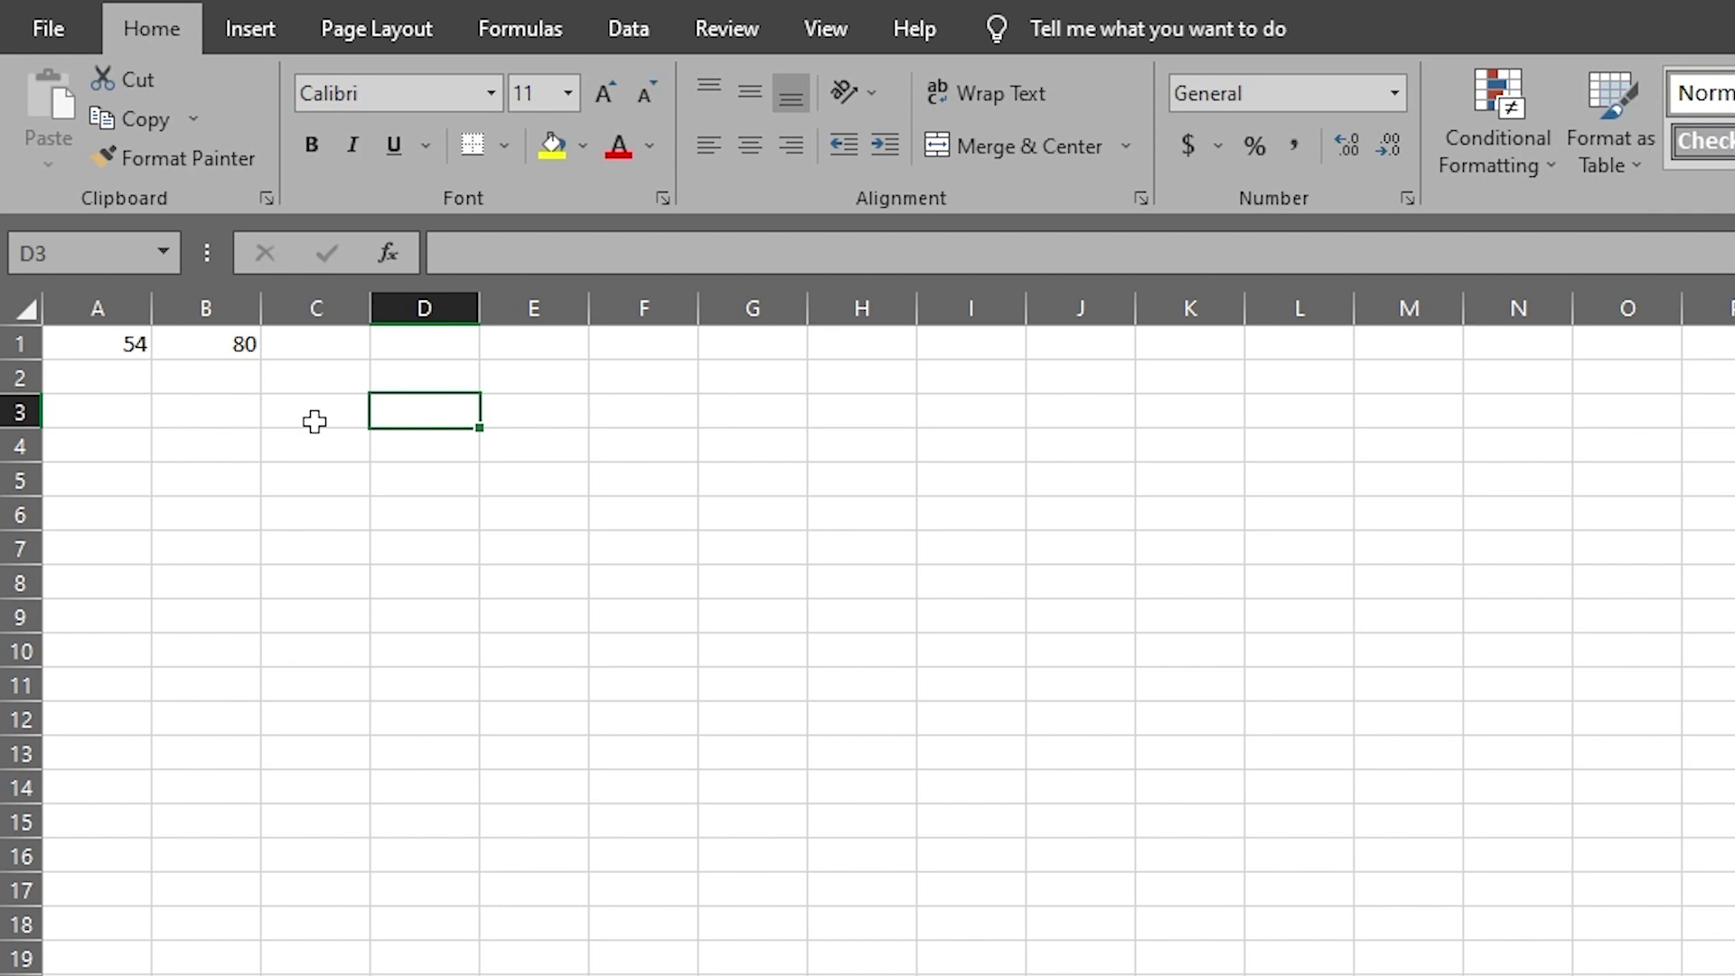
pyautogui.click(114, 345)
pyautogui.click(217, 343)
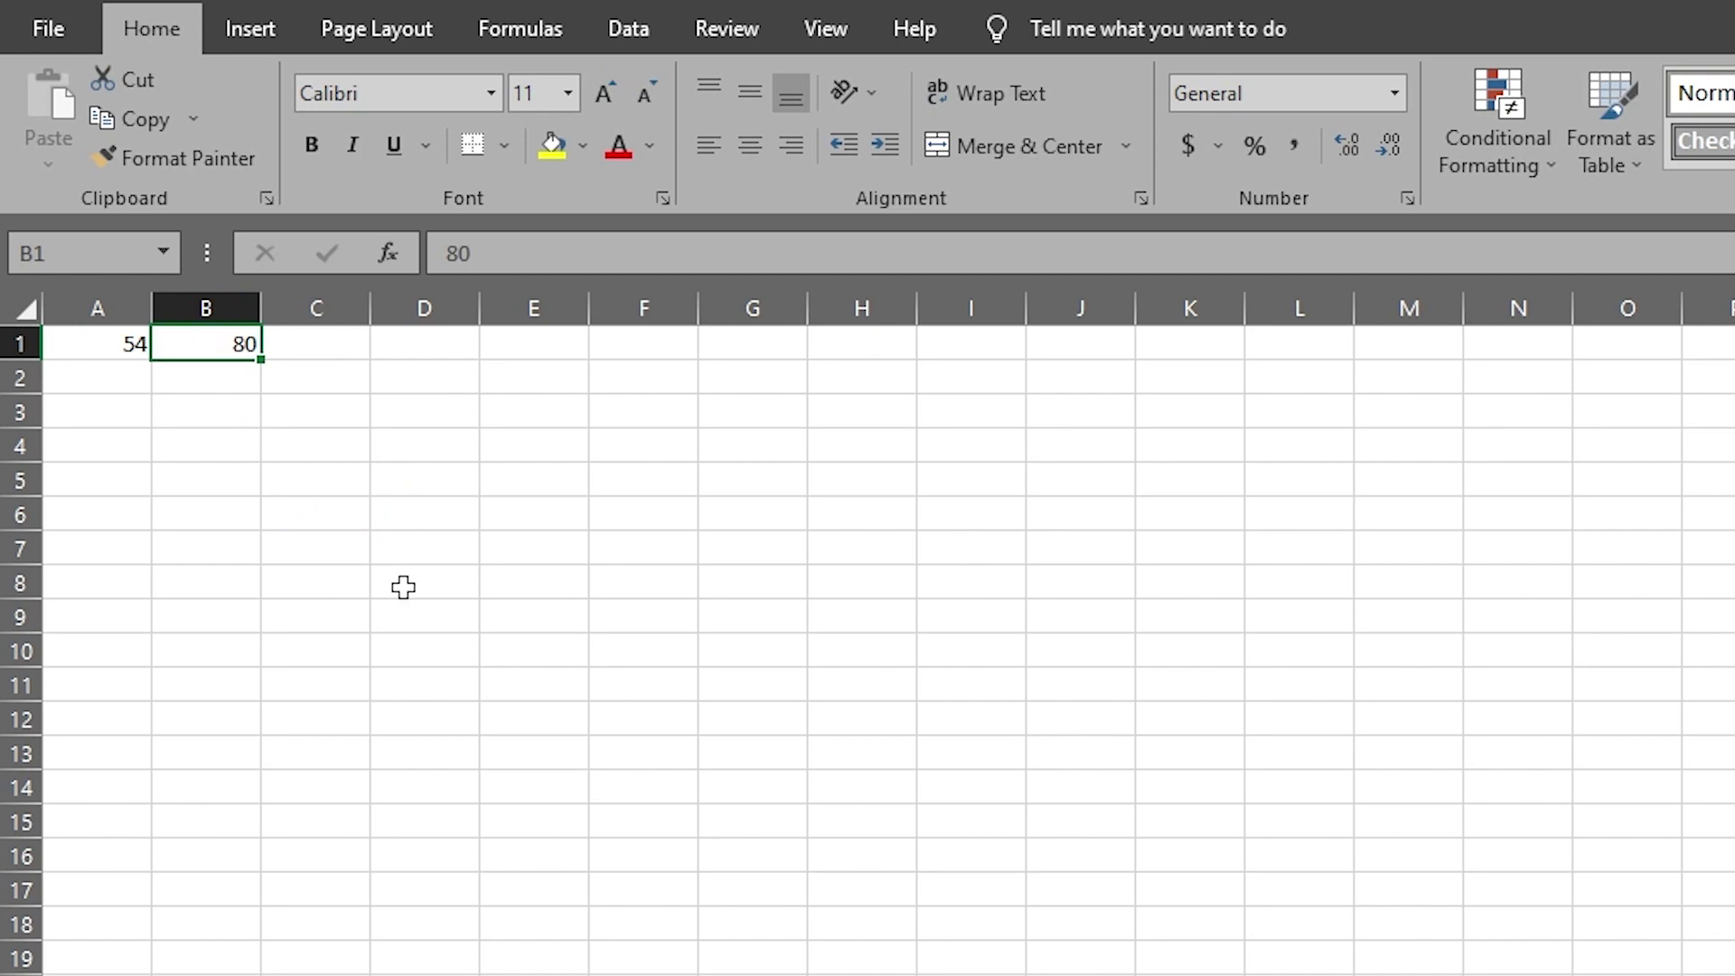
pyautogui.click(409, 409)
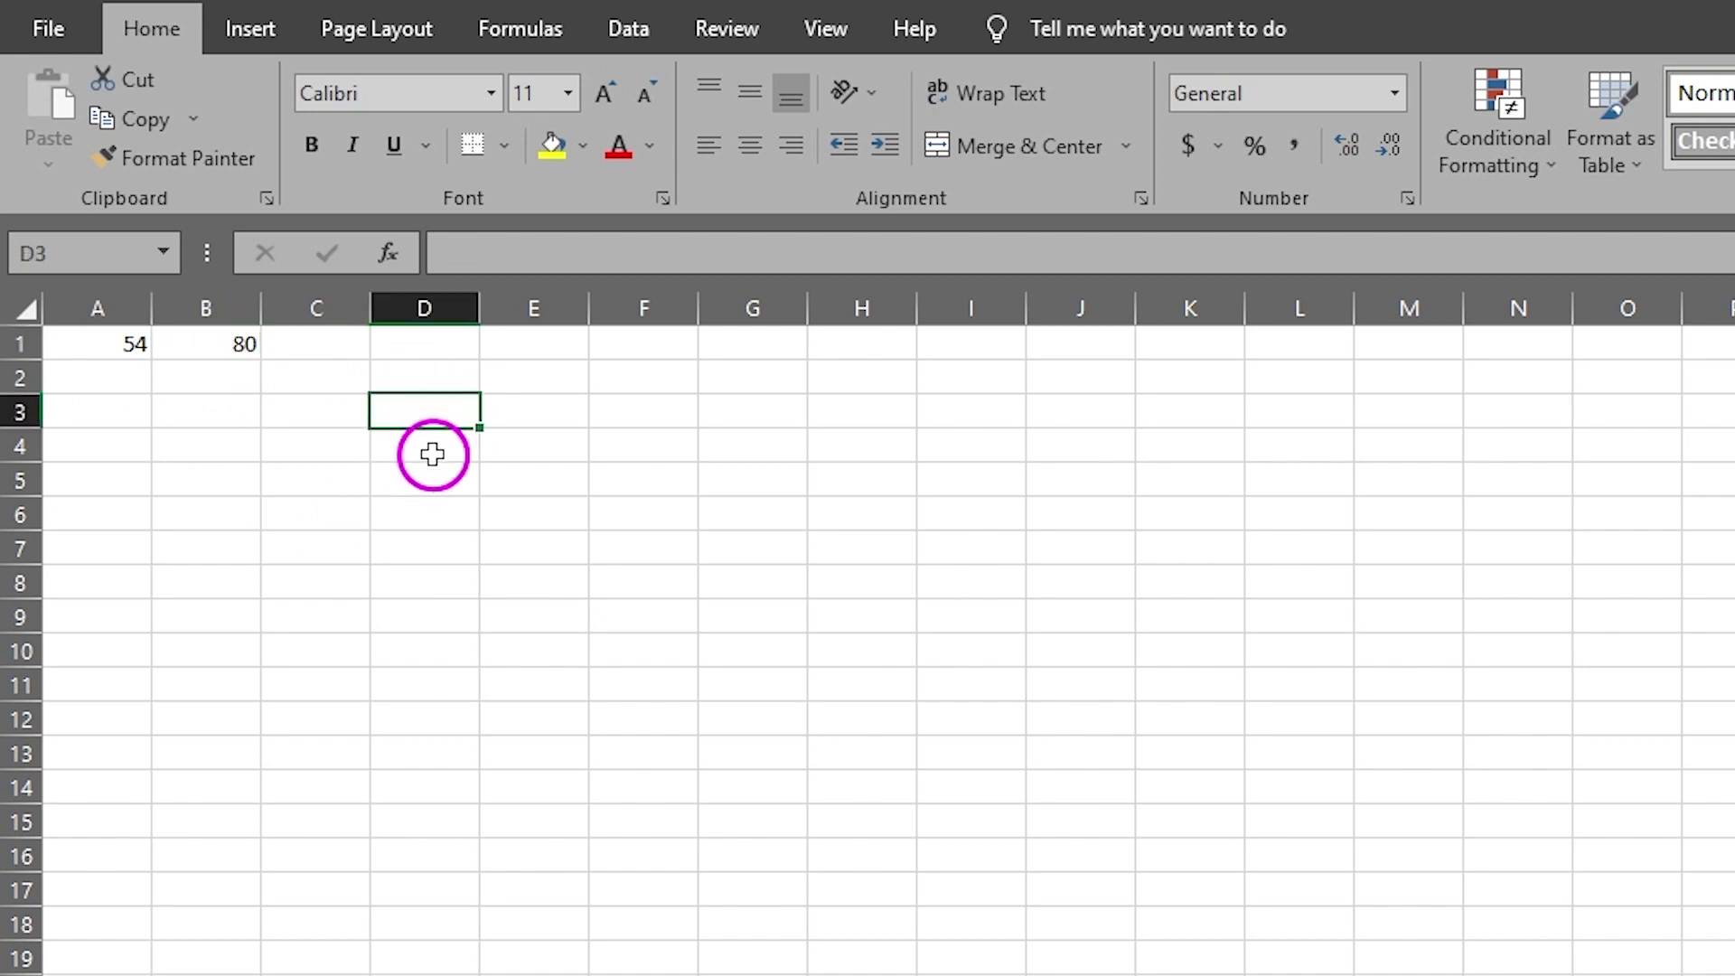
pyautogui.write('=')
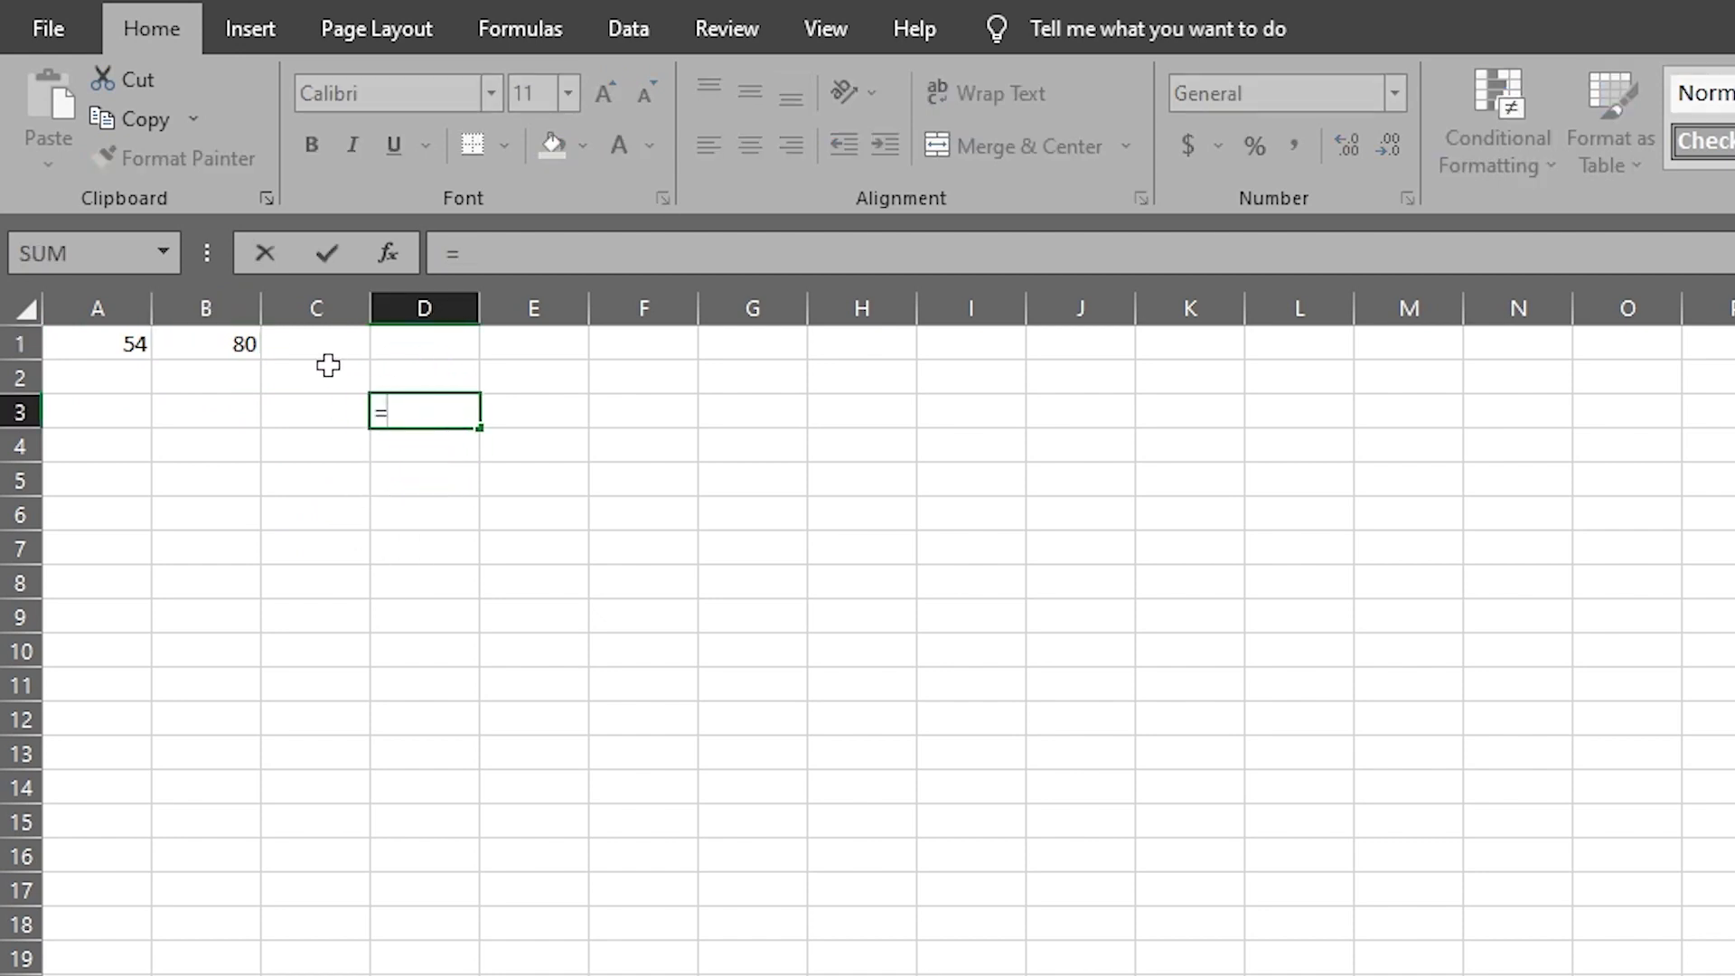
pyautogui.click(236, 342)
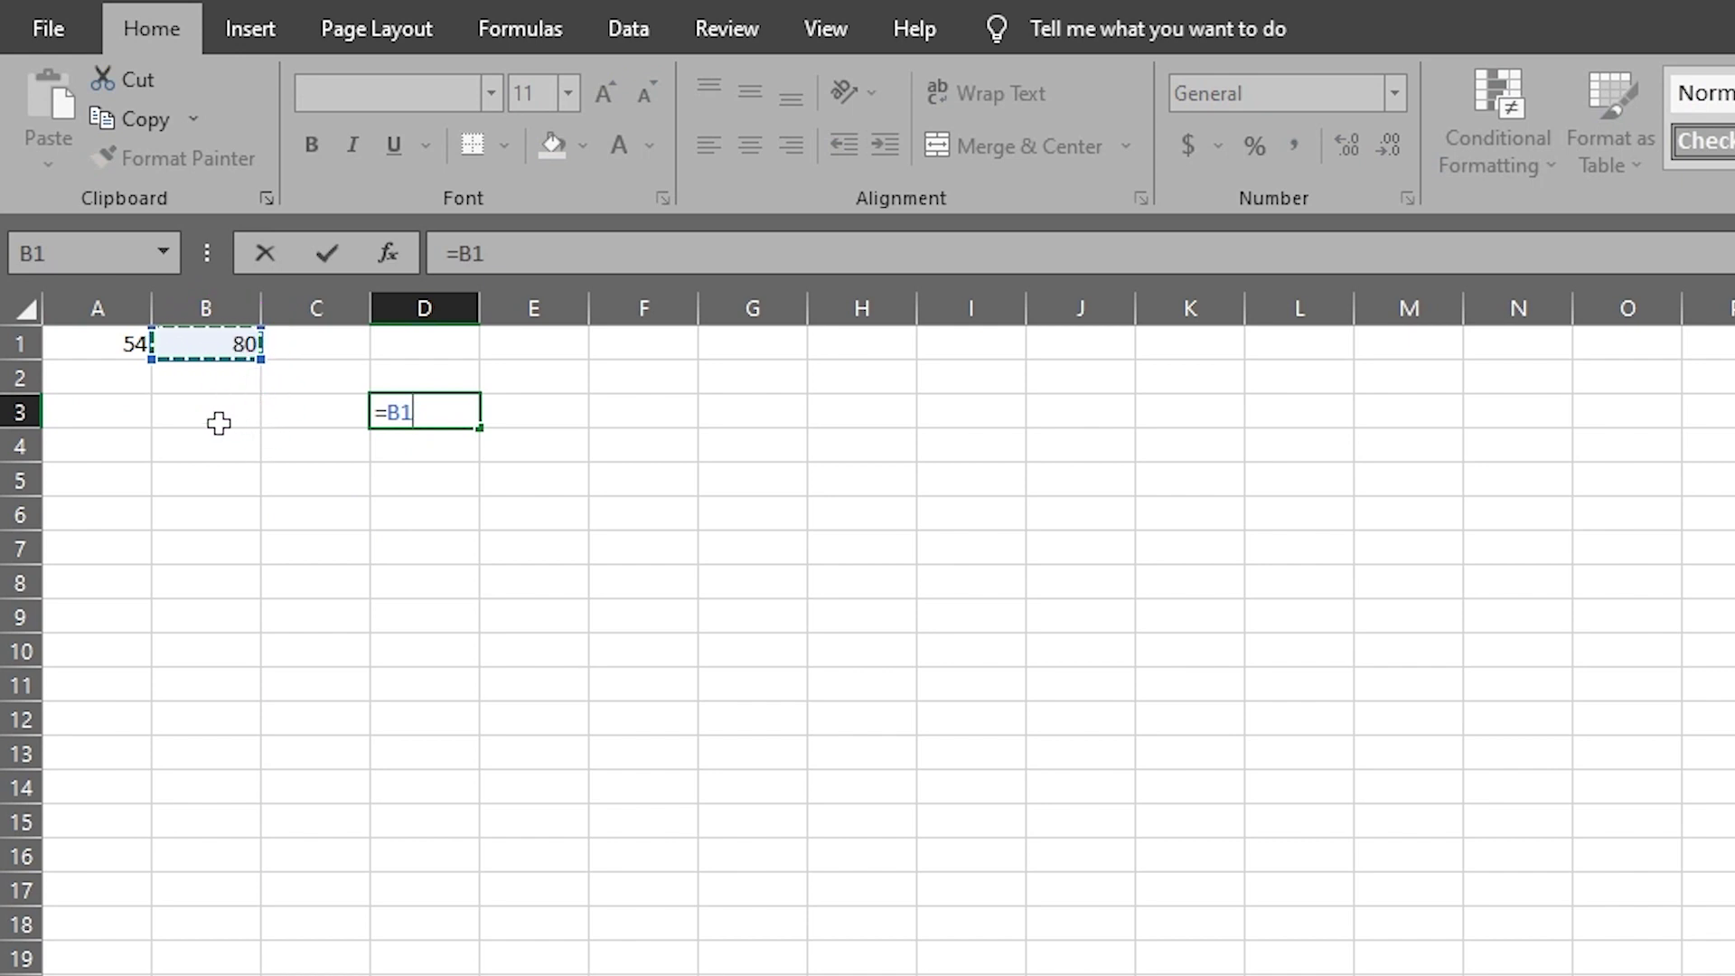
pyautogui.write('%')
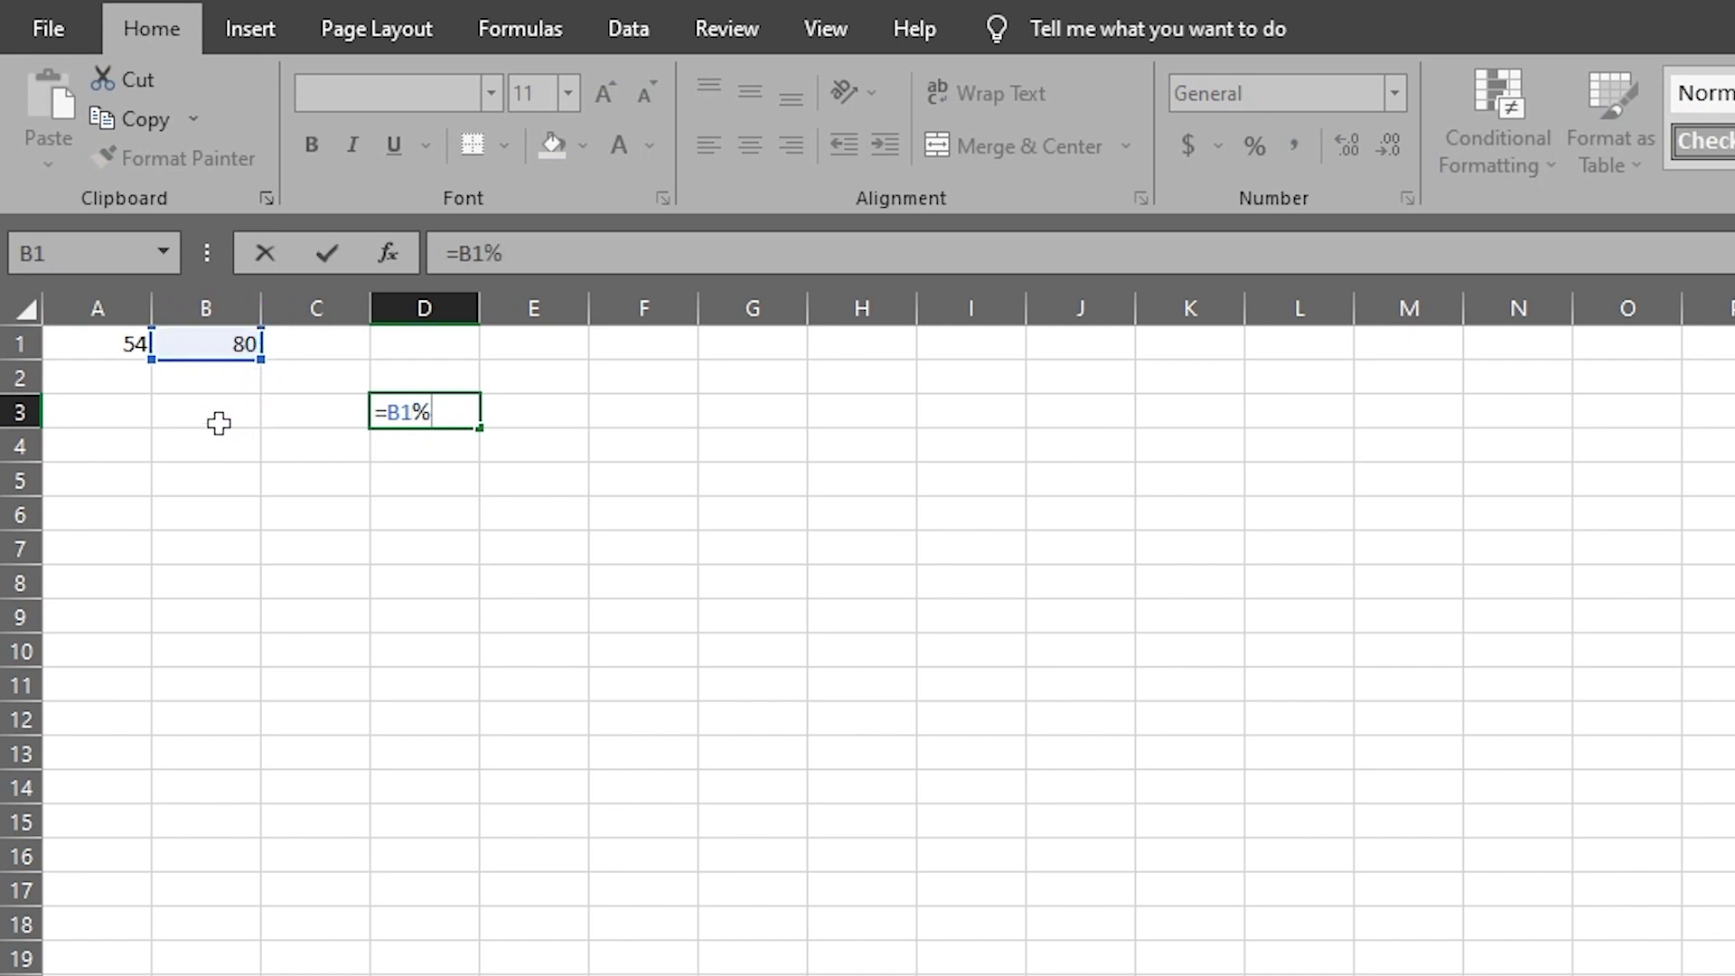
pyautogui.press('Return')
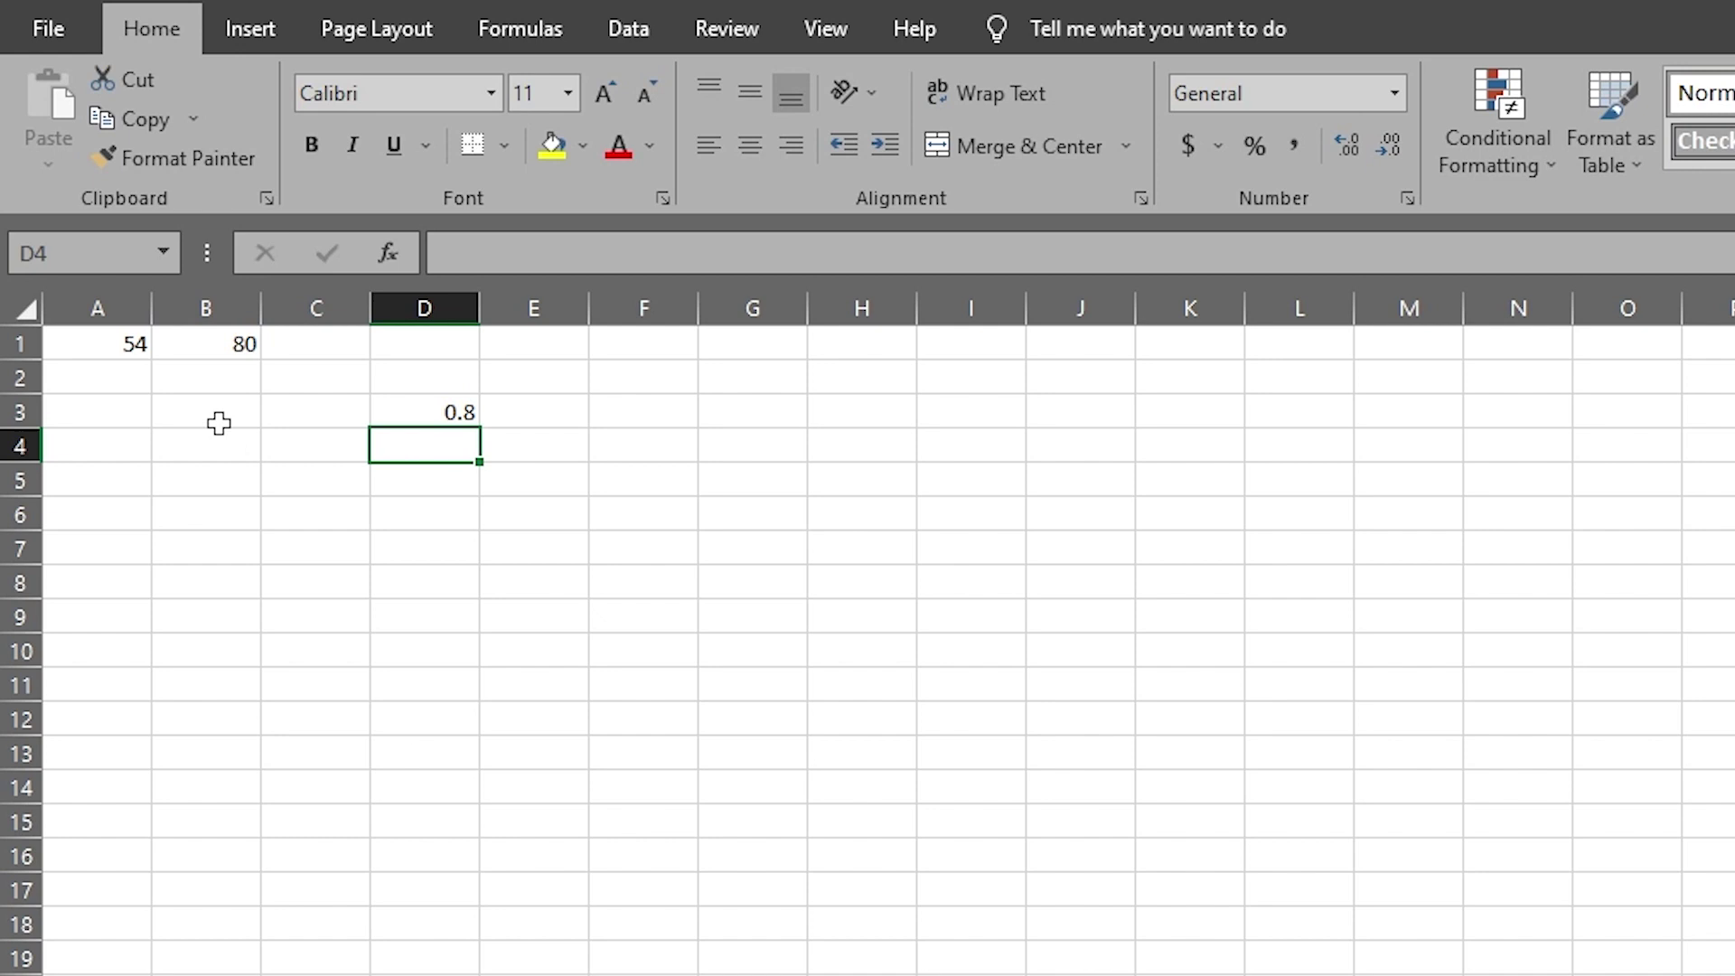
pyautogui.click(439, 405)
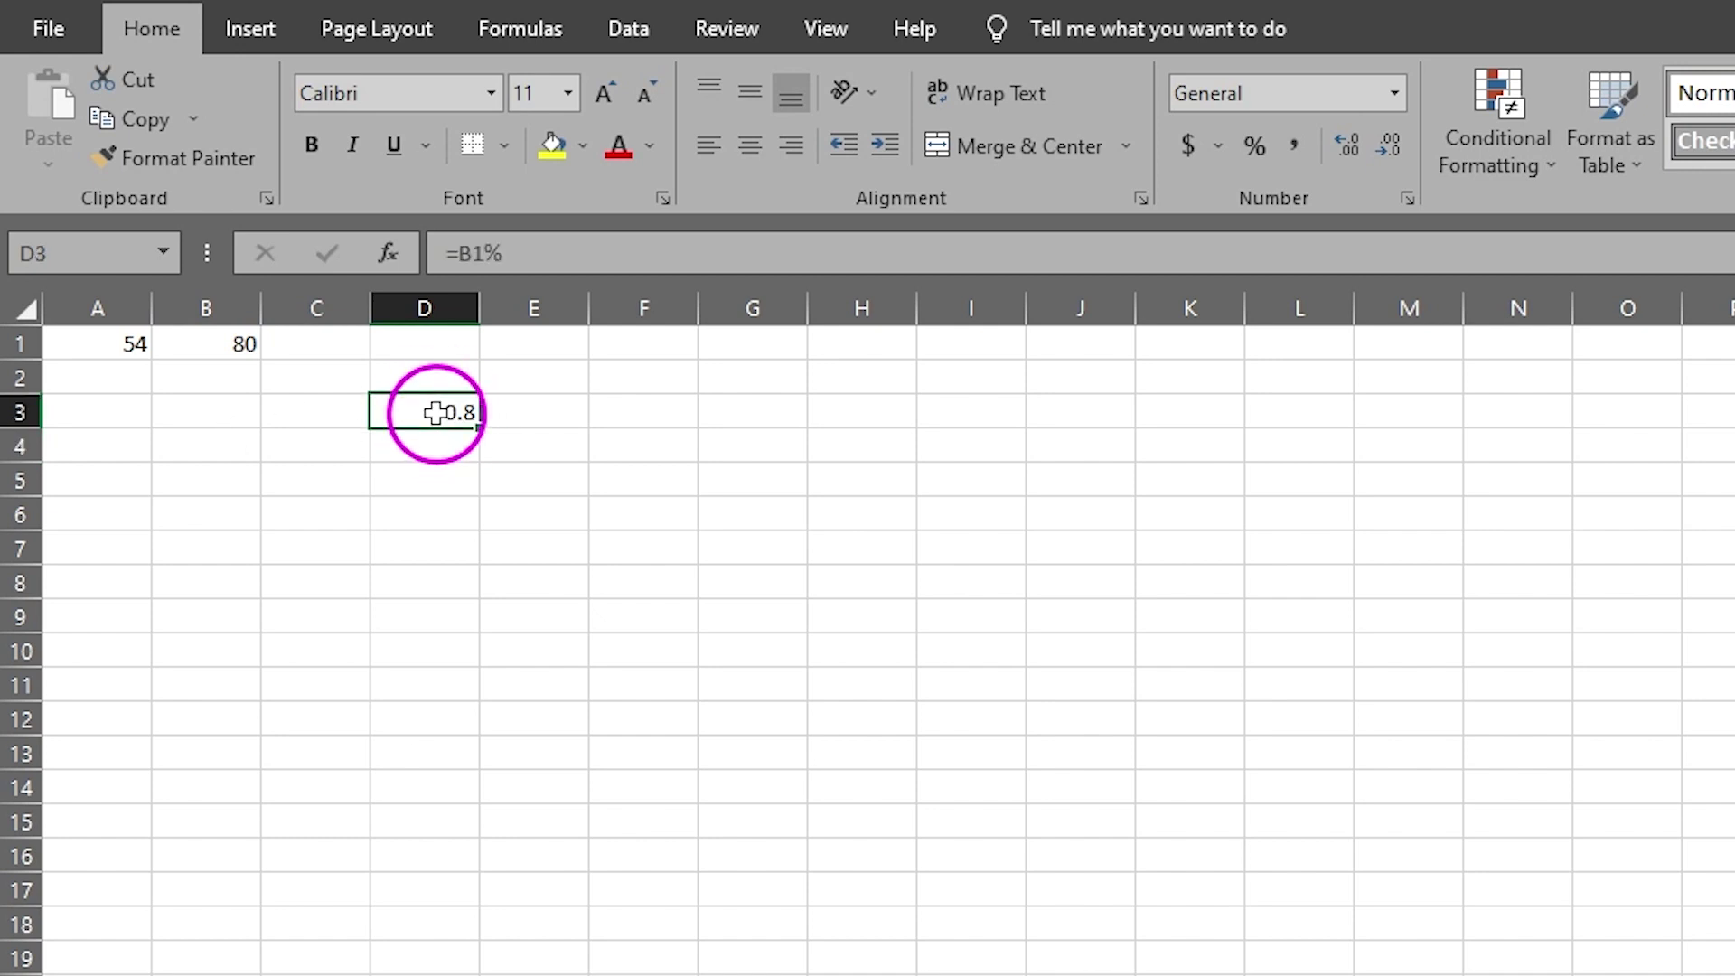
pyautogui.press('Delete')
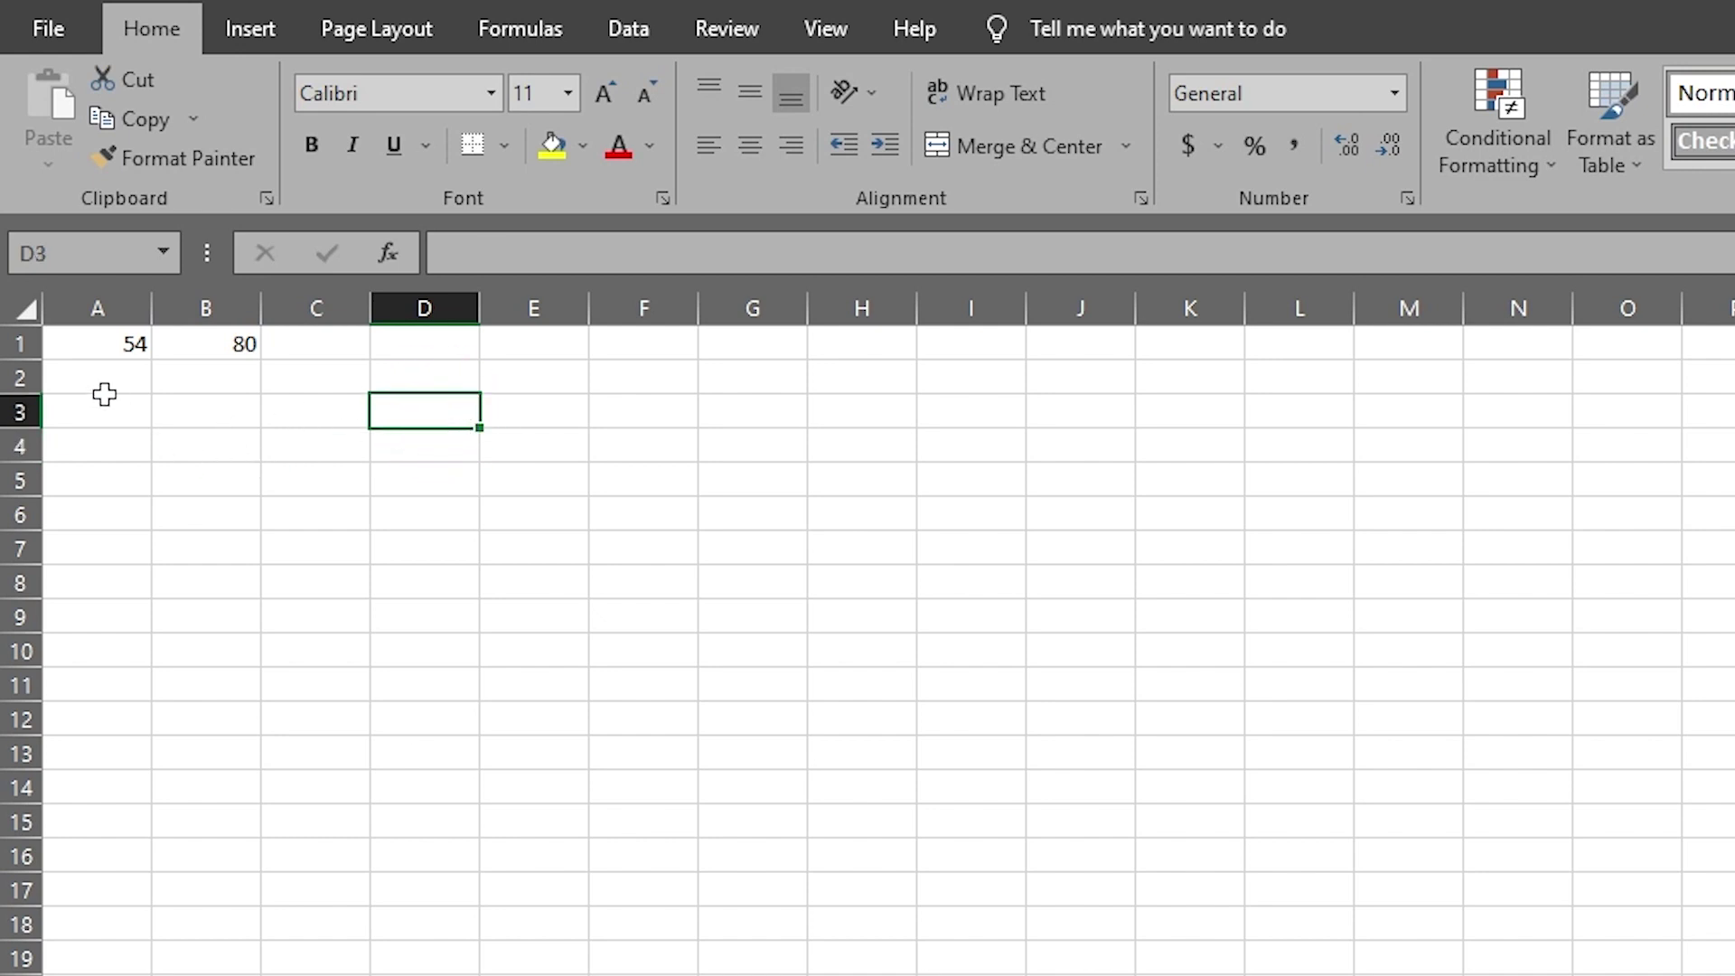
# - Enter =A1/B1 in D3 to divide 54 by 80, giving 0.675
pyautogui.moveTo(106, 346); pyautogui.dragTo(226, 345)
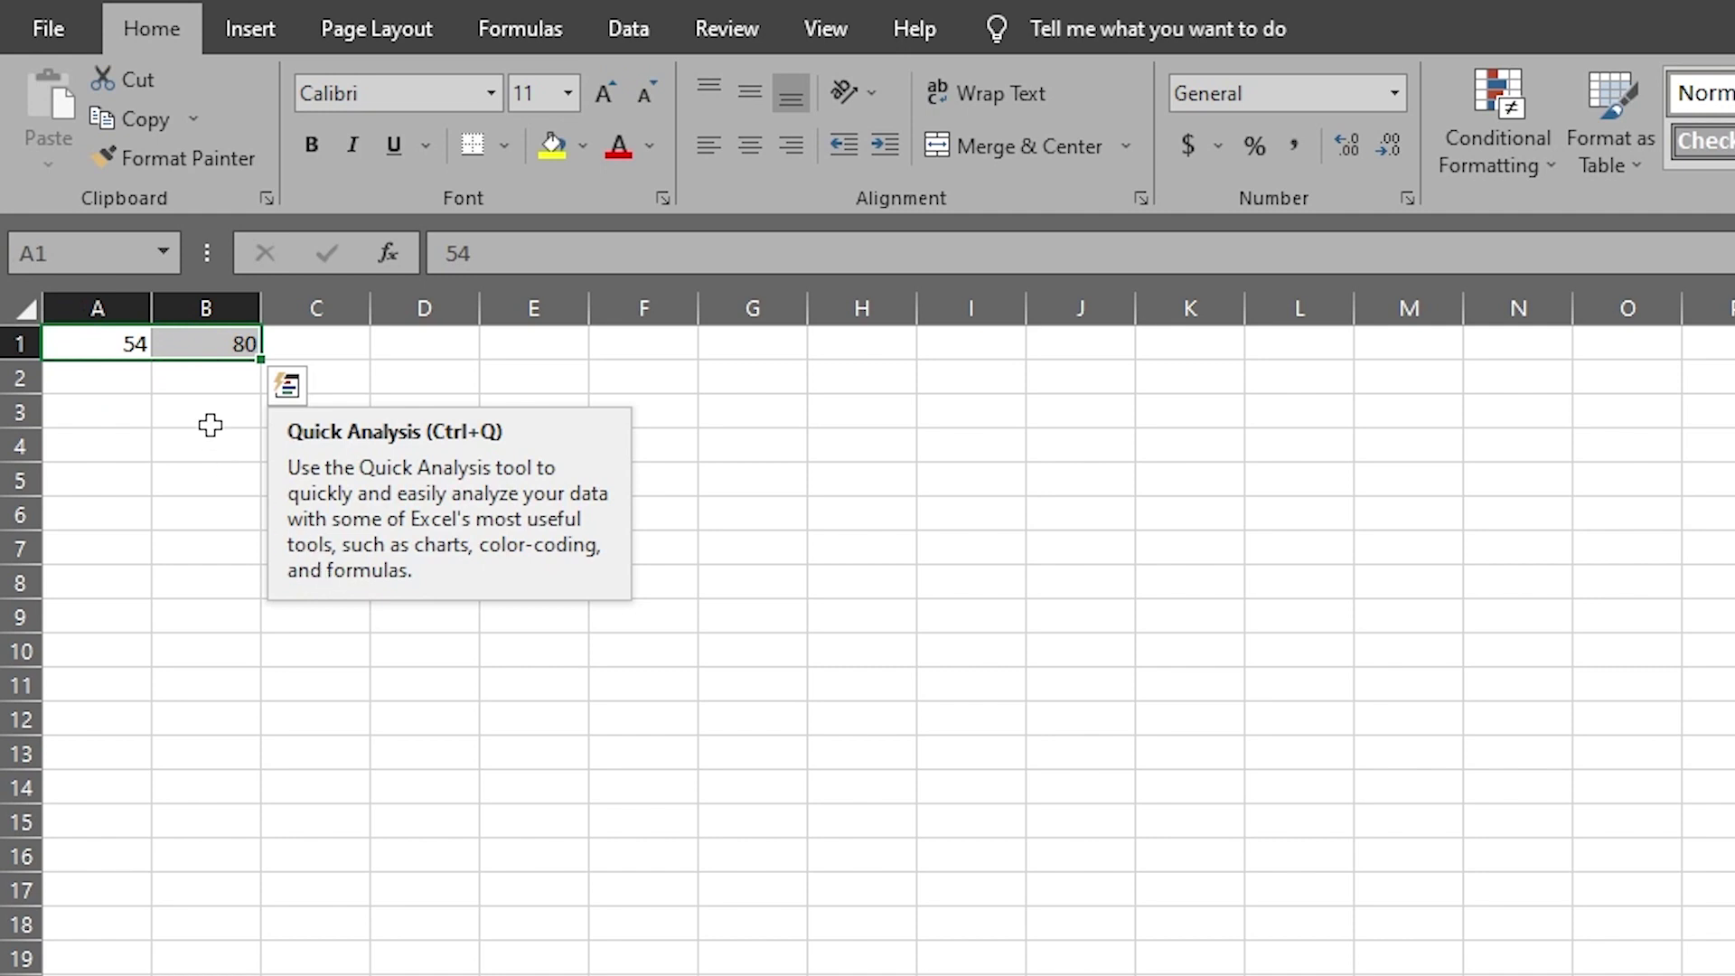
pyautogui.click(206, 421)
pyautogui.click(396, 416)
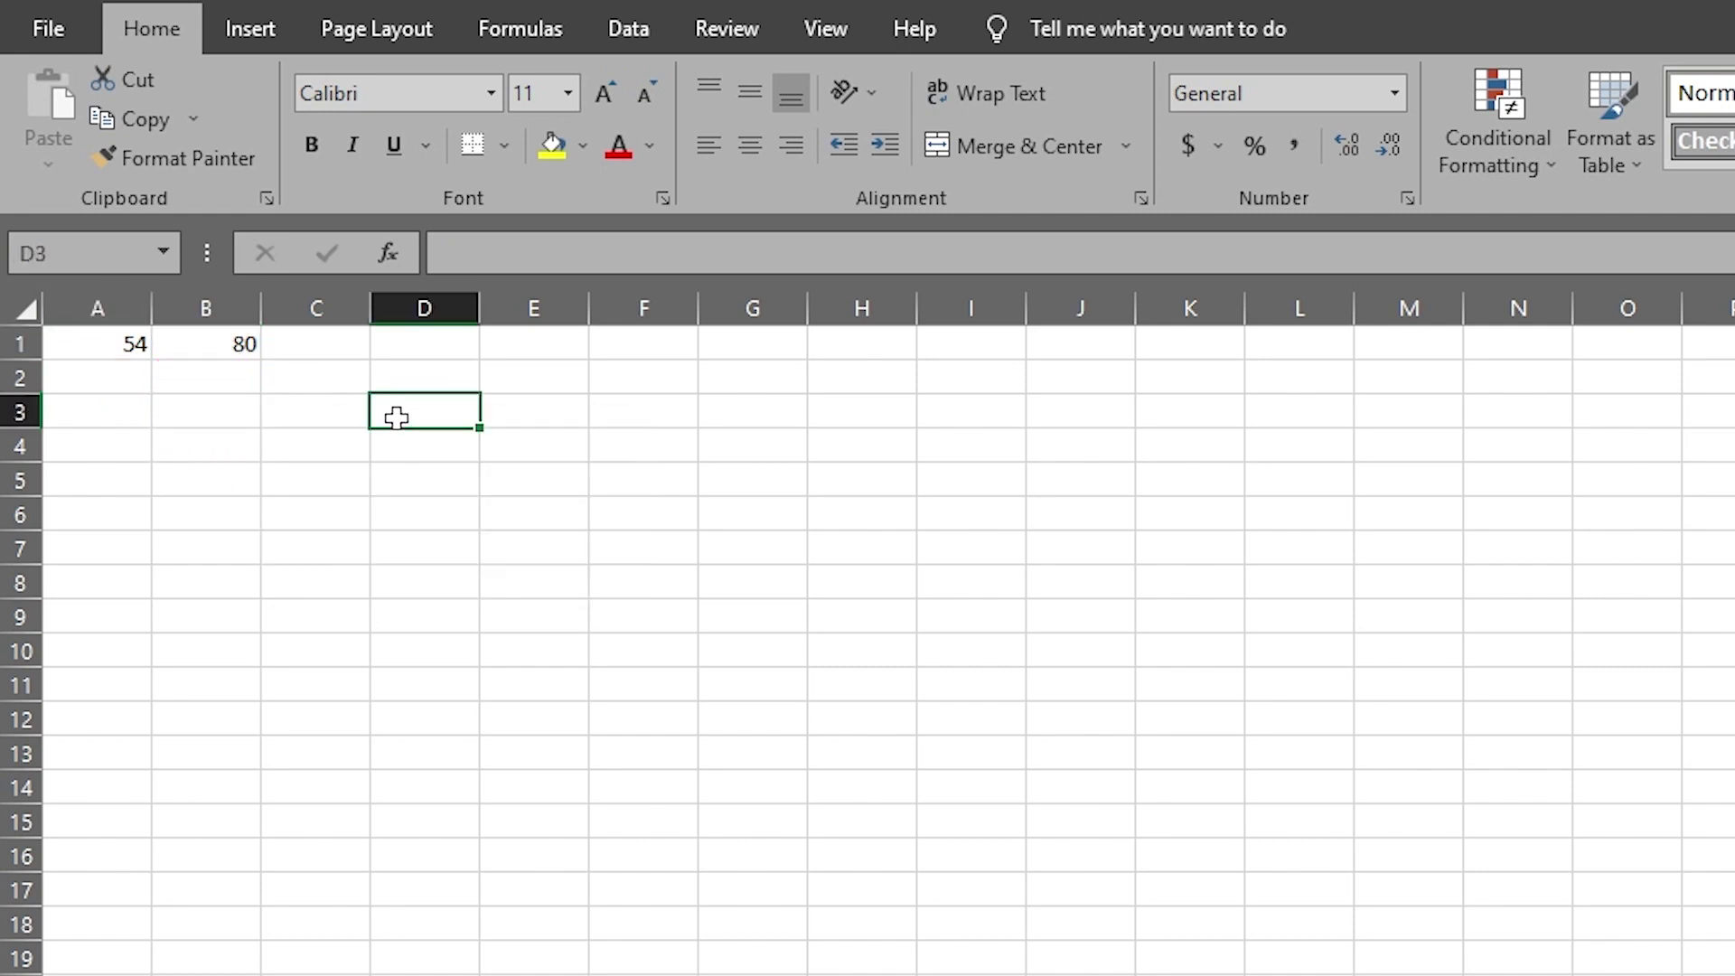
pyautogui.write('=')
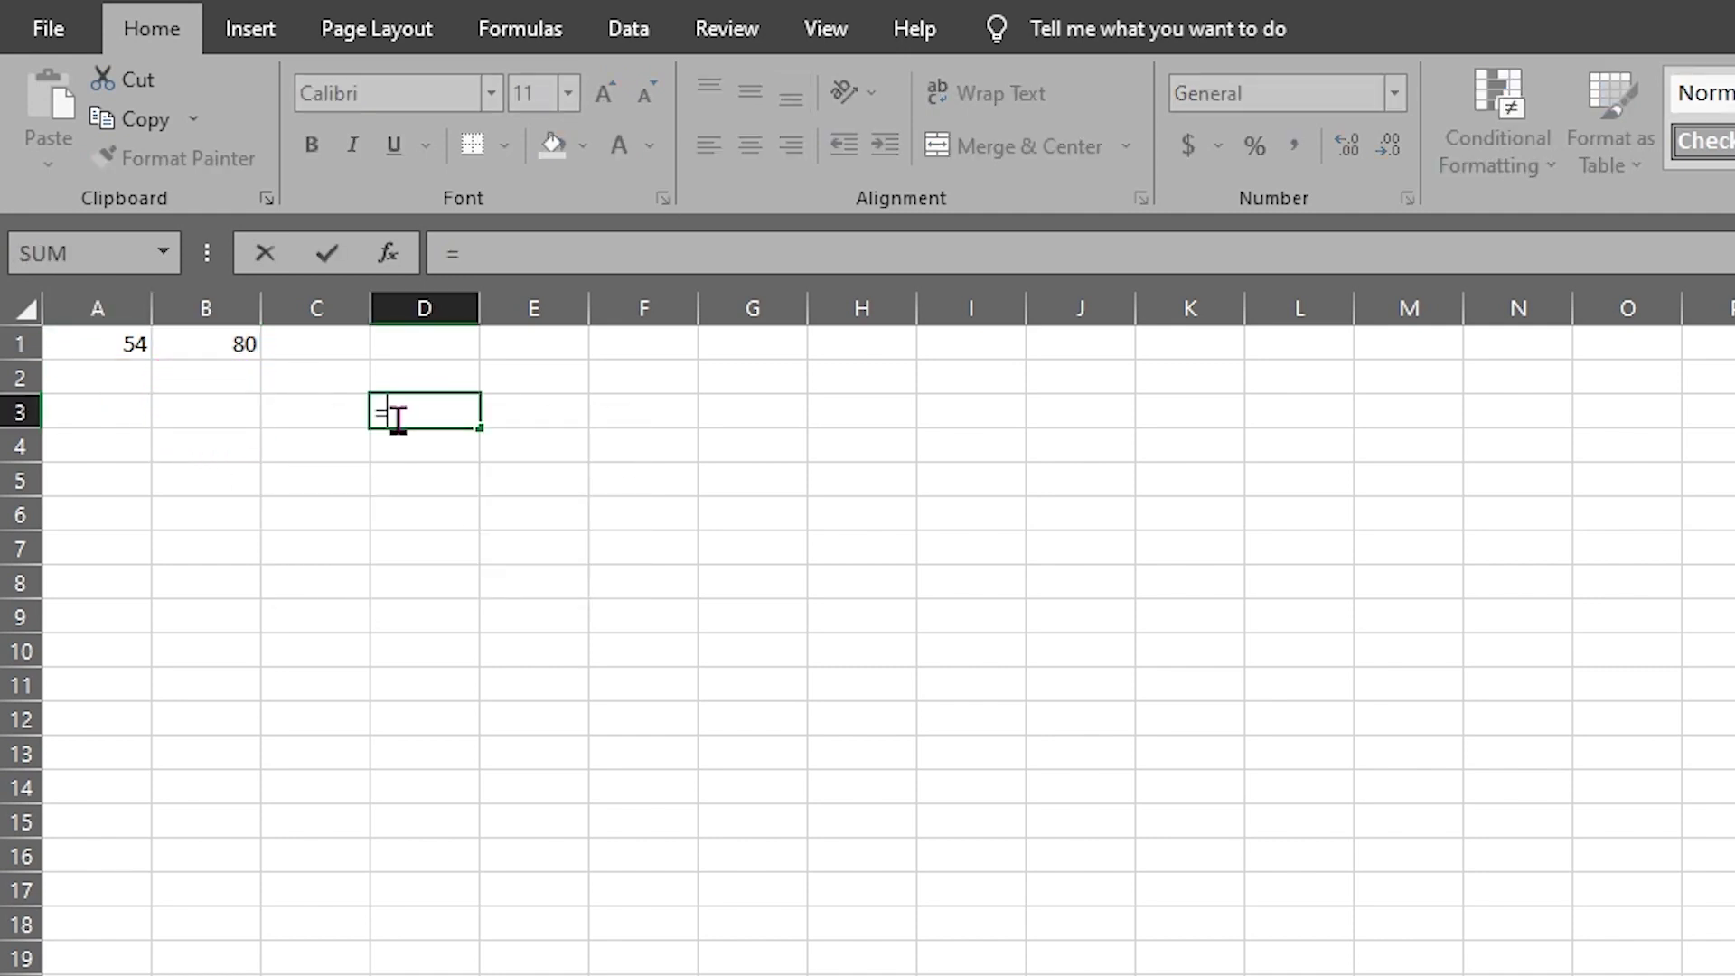
pyautogui.click(103, 348)
pyautogui.write('/')
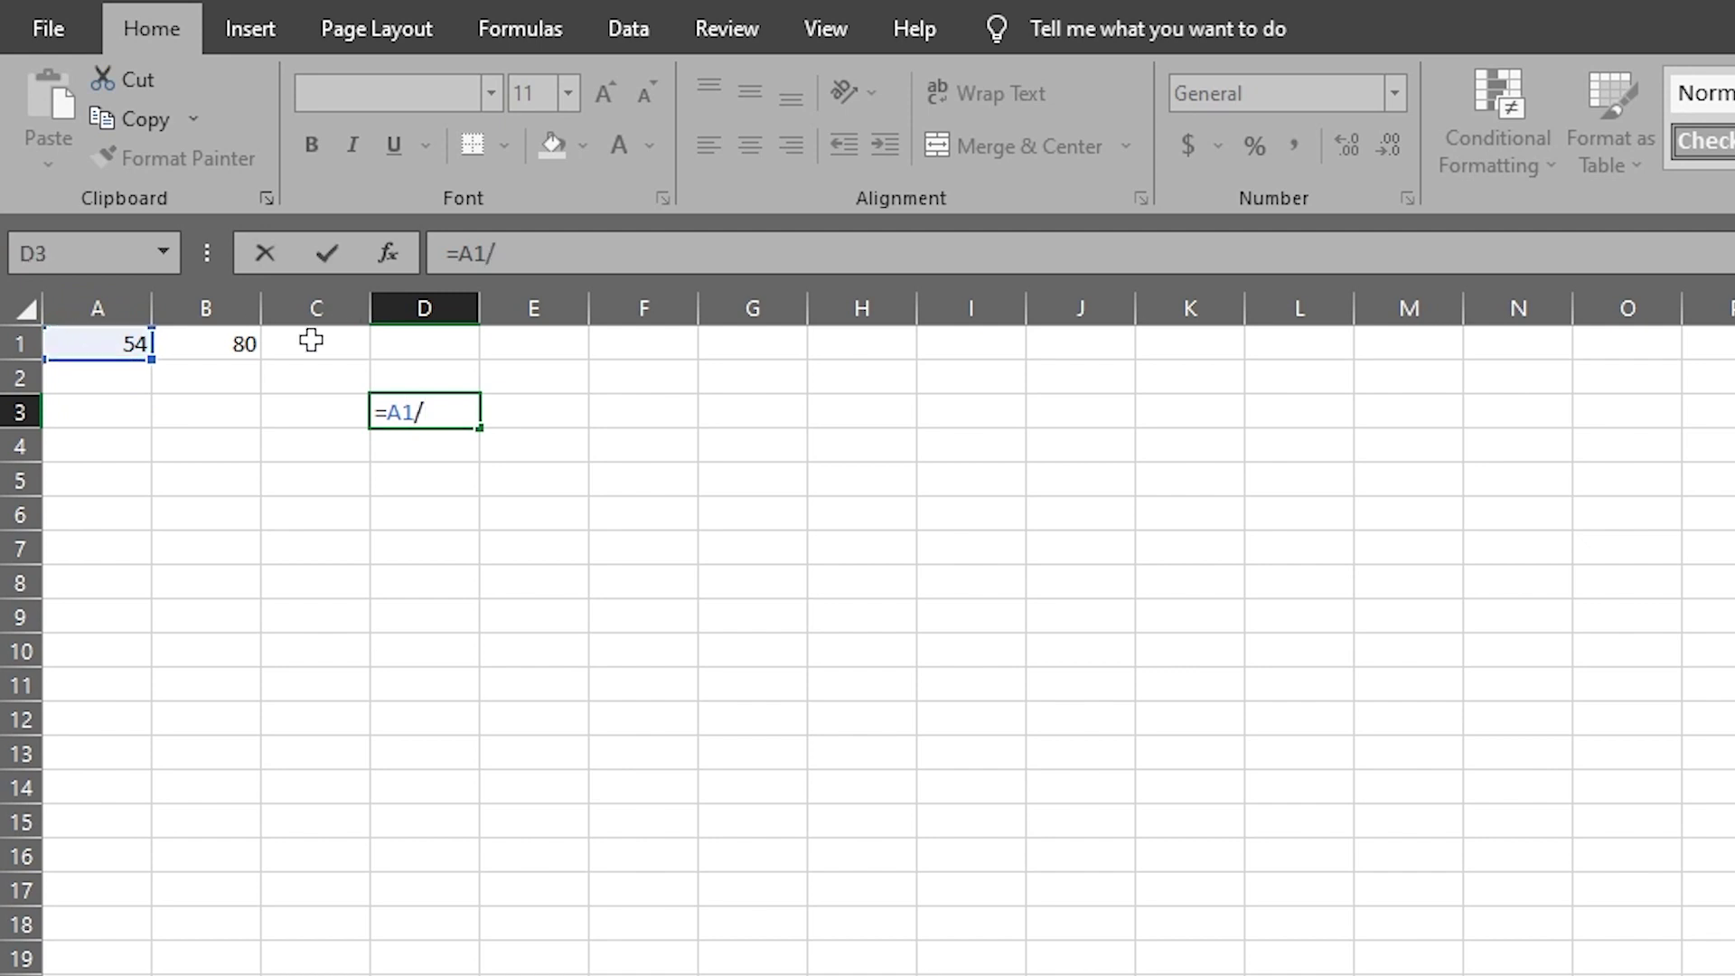
pyautogui.click(222, 343)
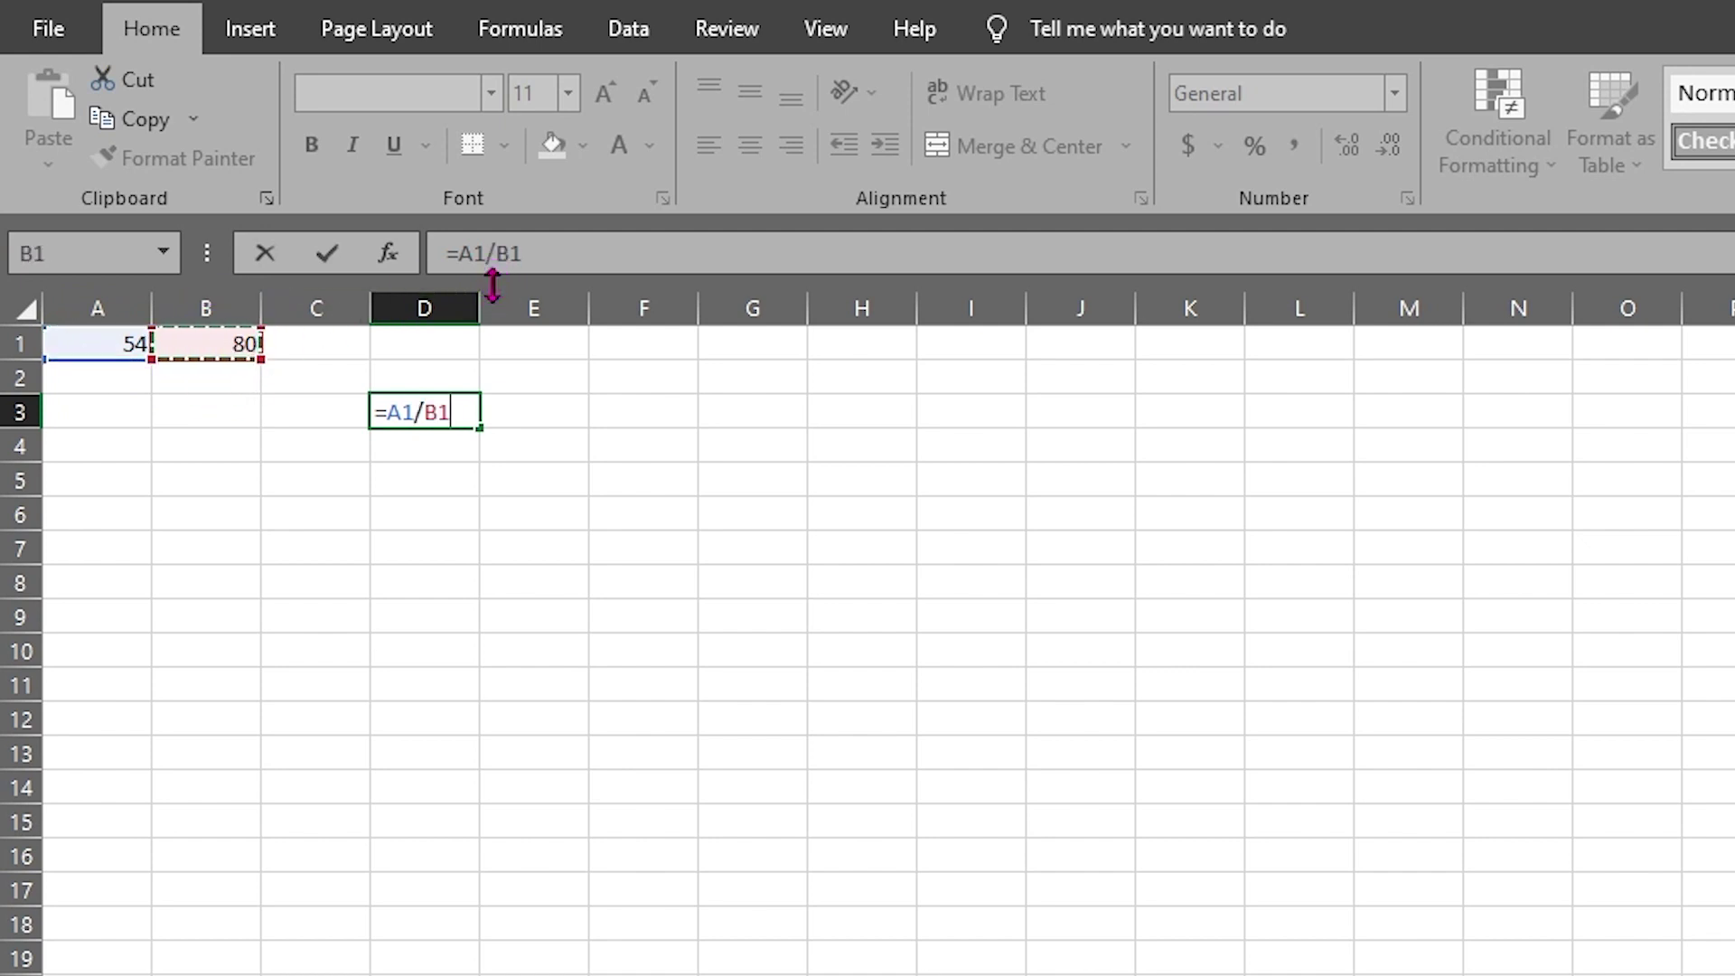
pyautogui.press('Return')
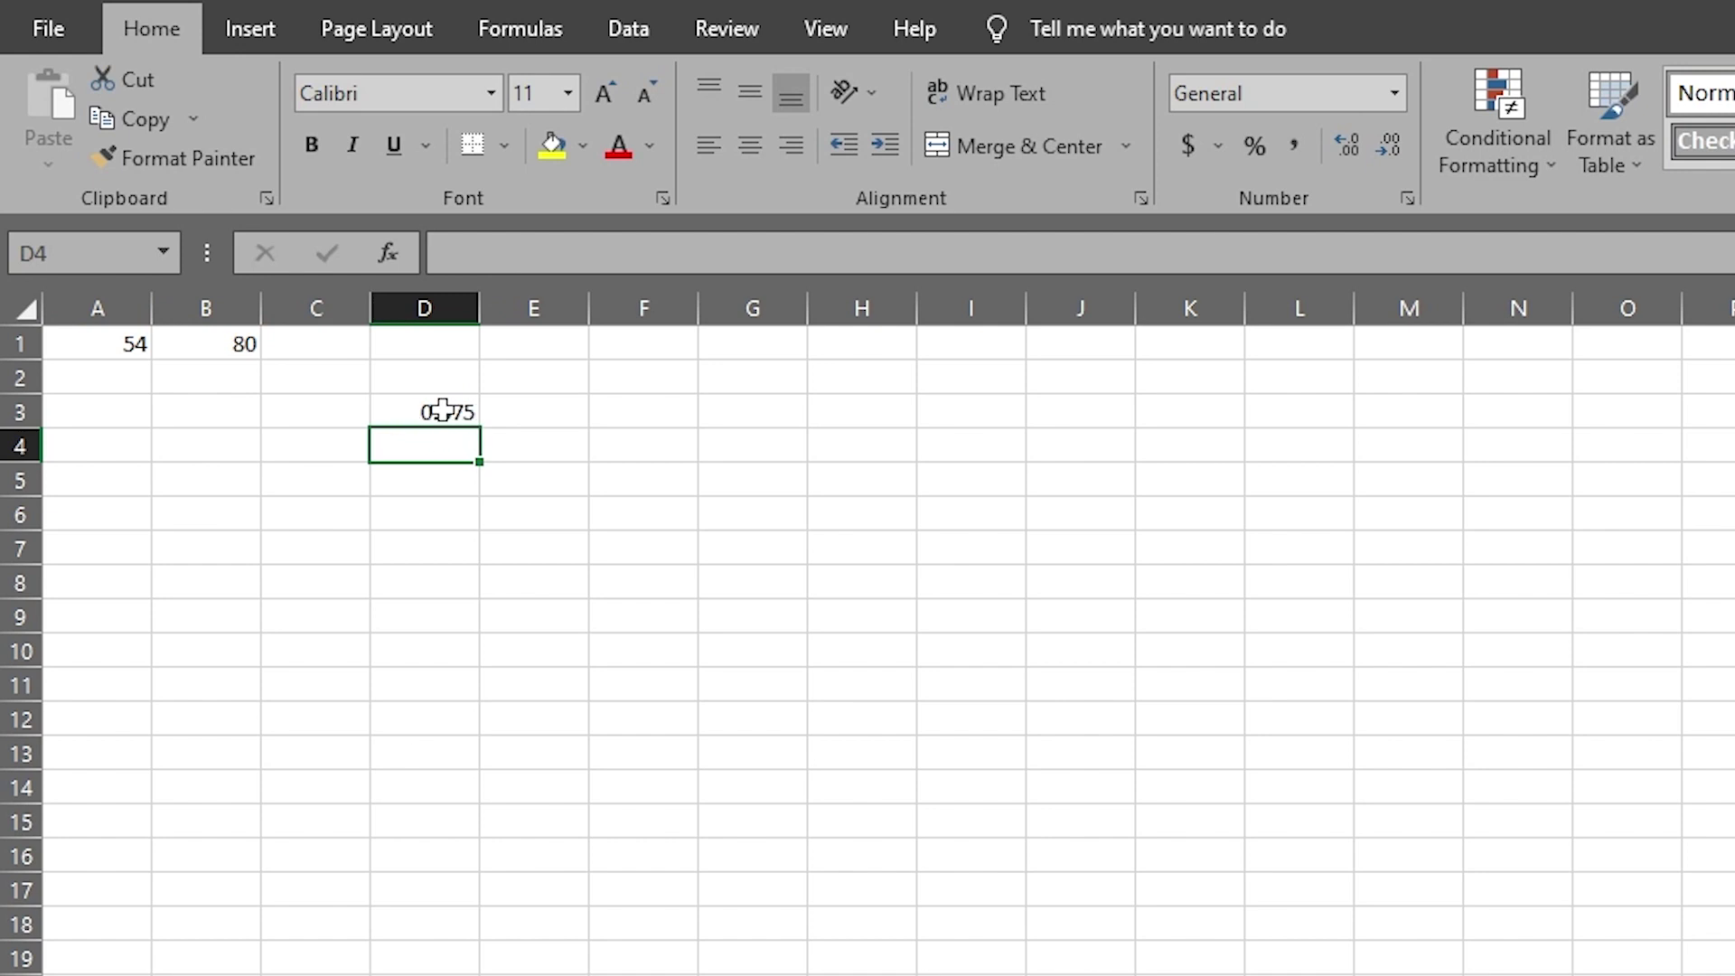
# - Append % to the D3 formula so it displays 67.5
pyautogui.click(449, 412)
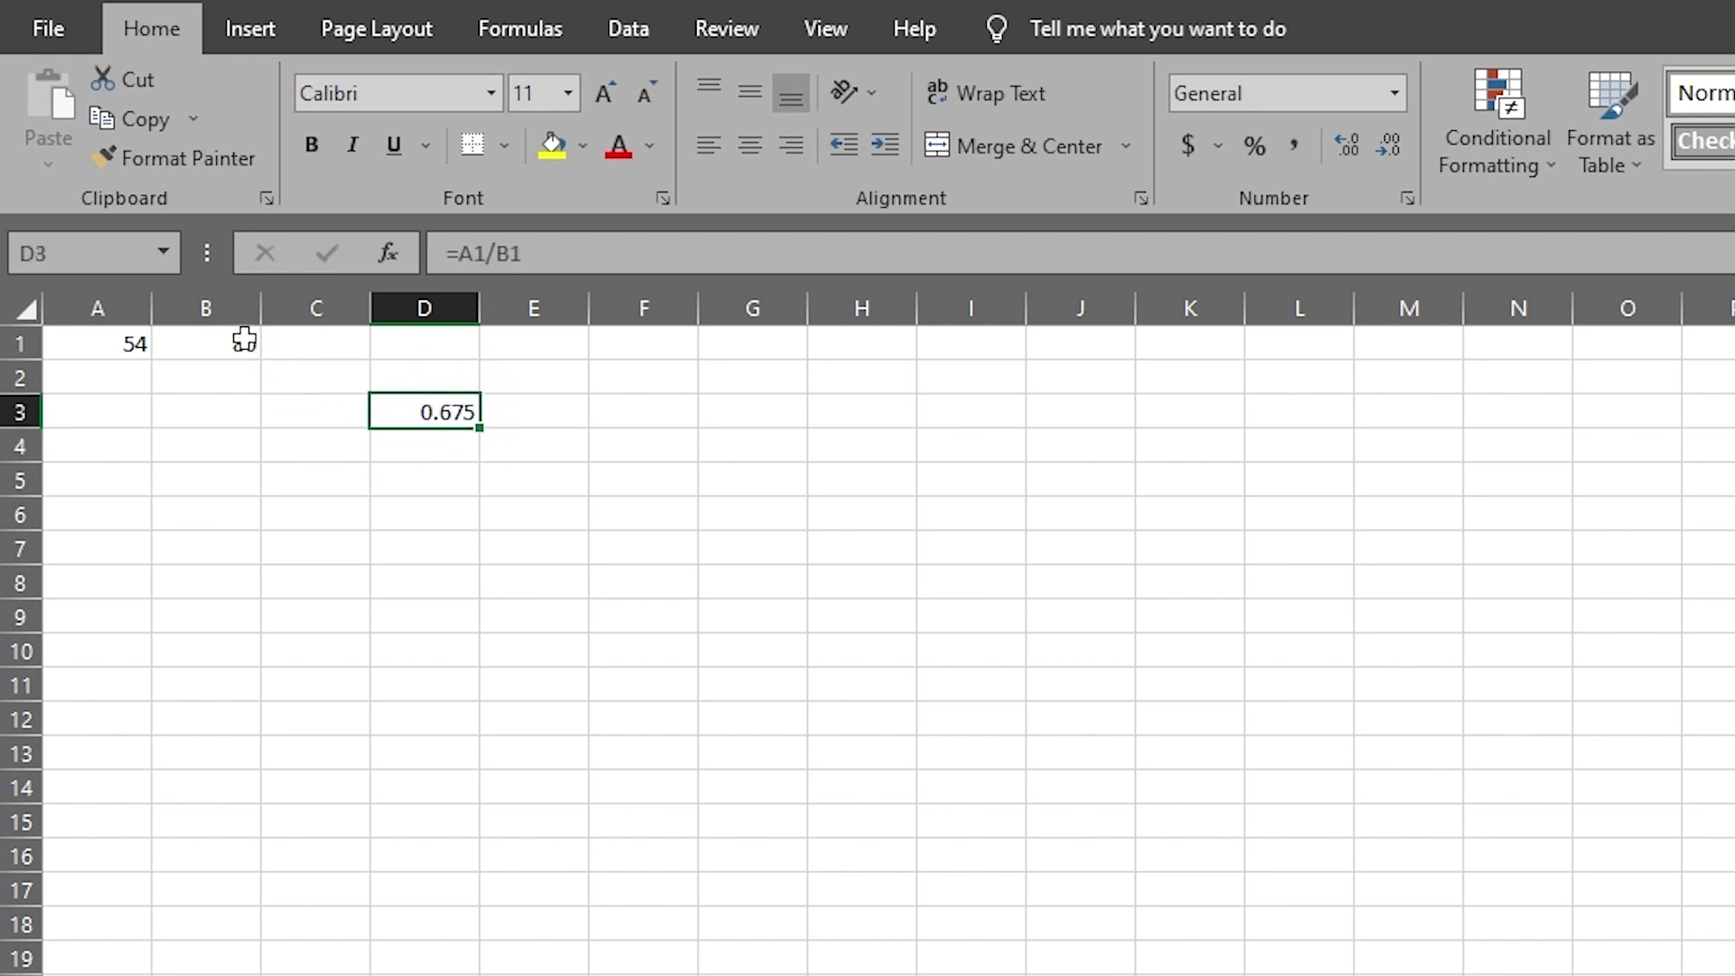
pyautogui.click(540, 259)
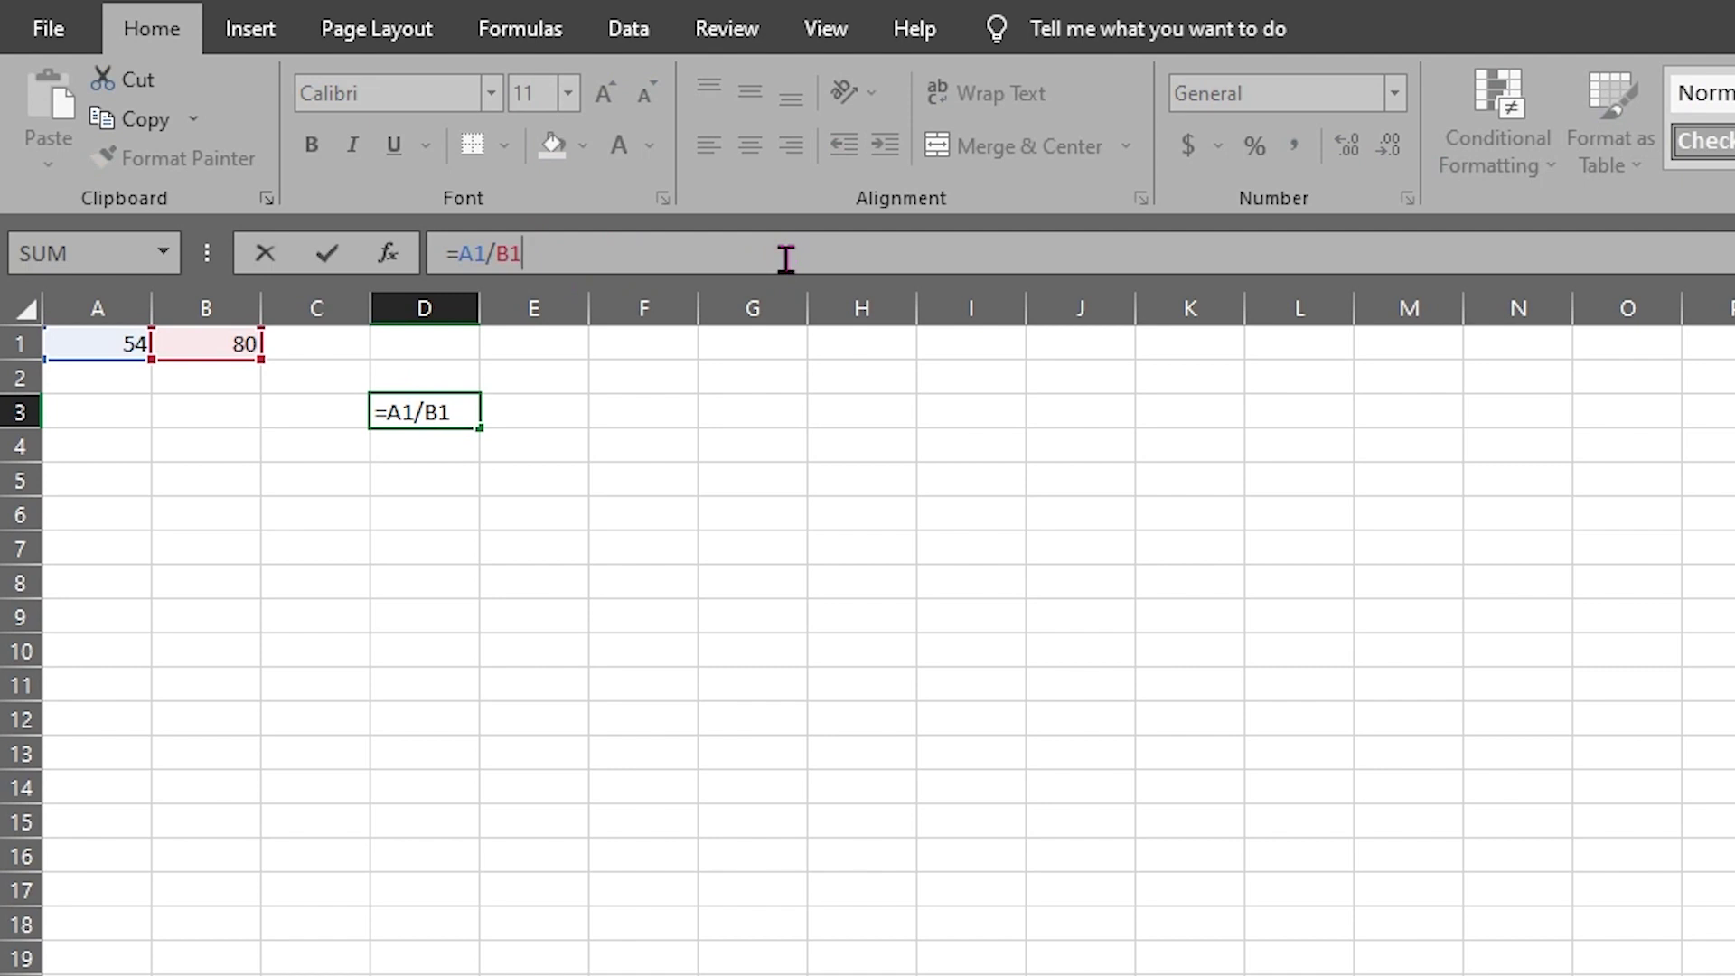
pyautogui.write('%')
pyautogui.press('Return')
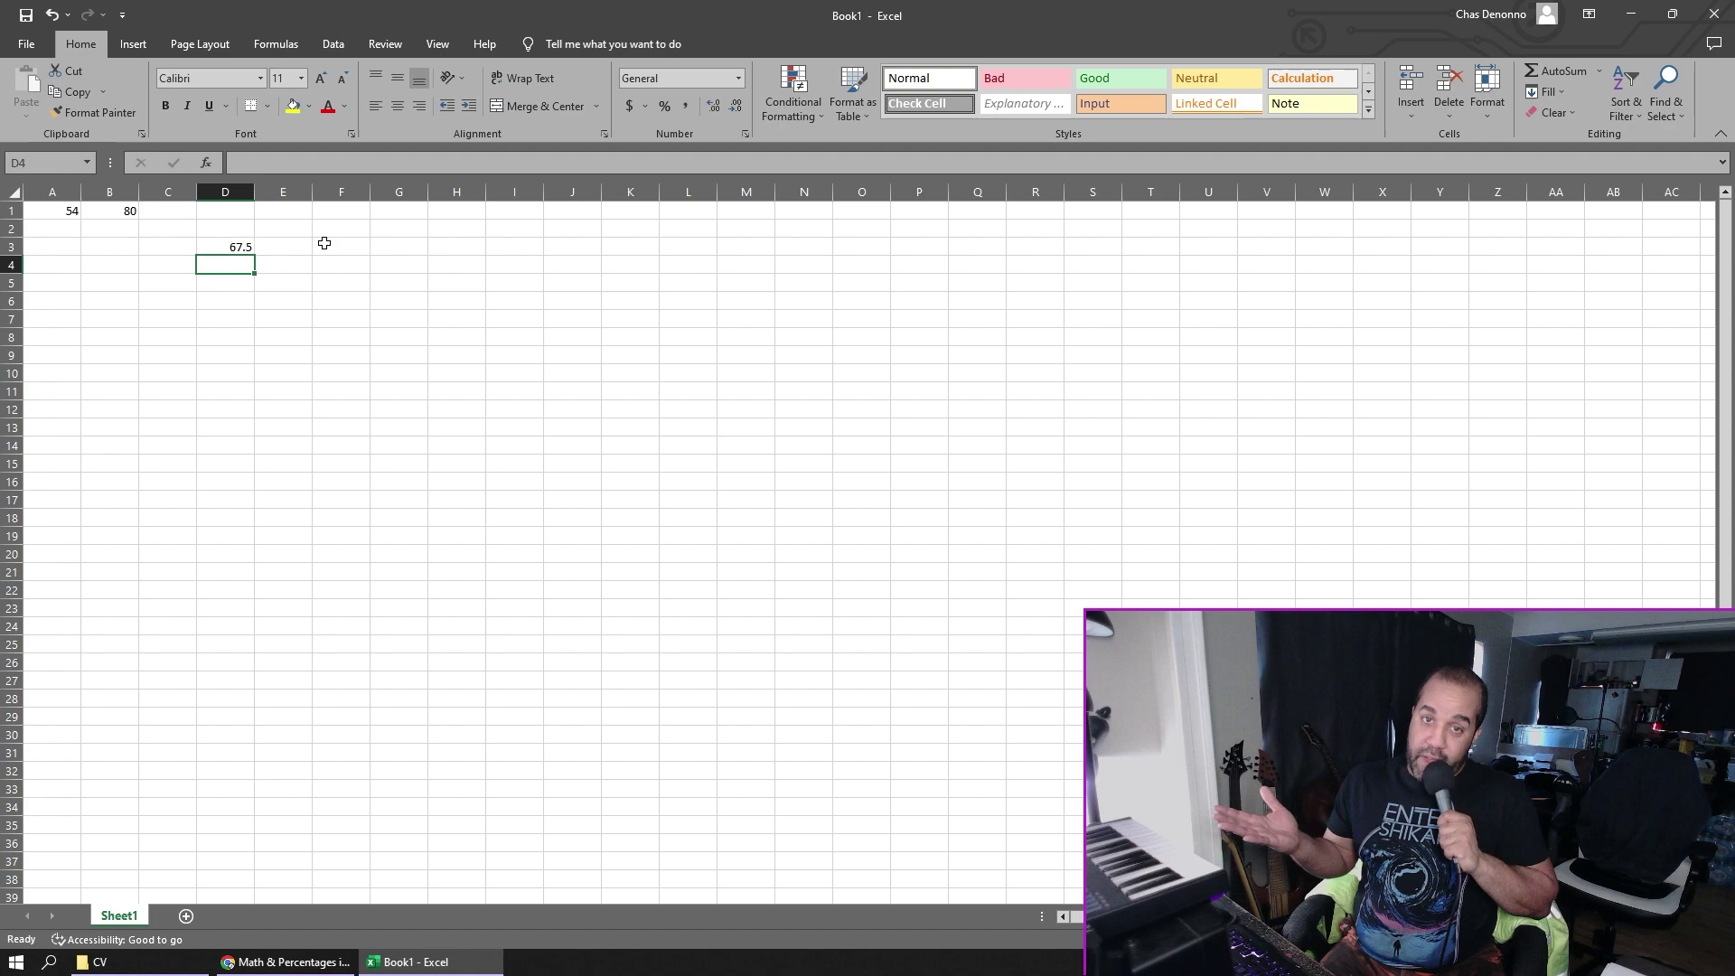
# - Back in the web exercise, enter =A11+C11 in D11 and =A12-C12 in D12
pyautogui.hotkey('alt', 'Tab')
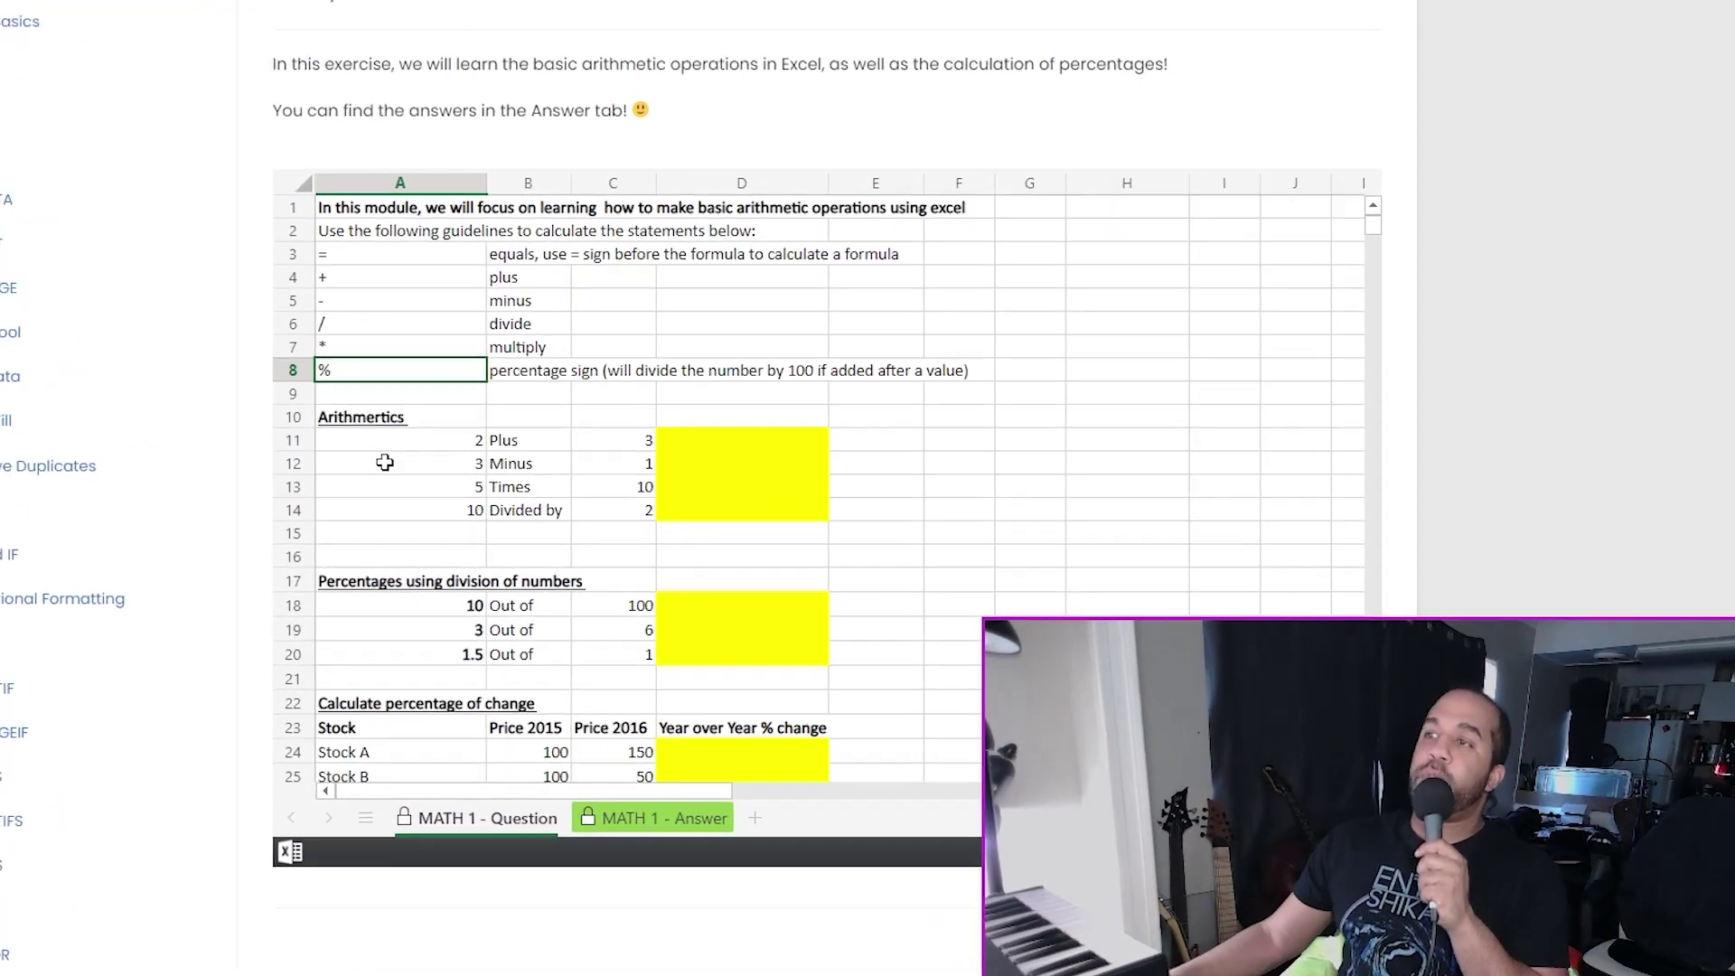
pyautogui.click(411, 418)
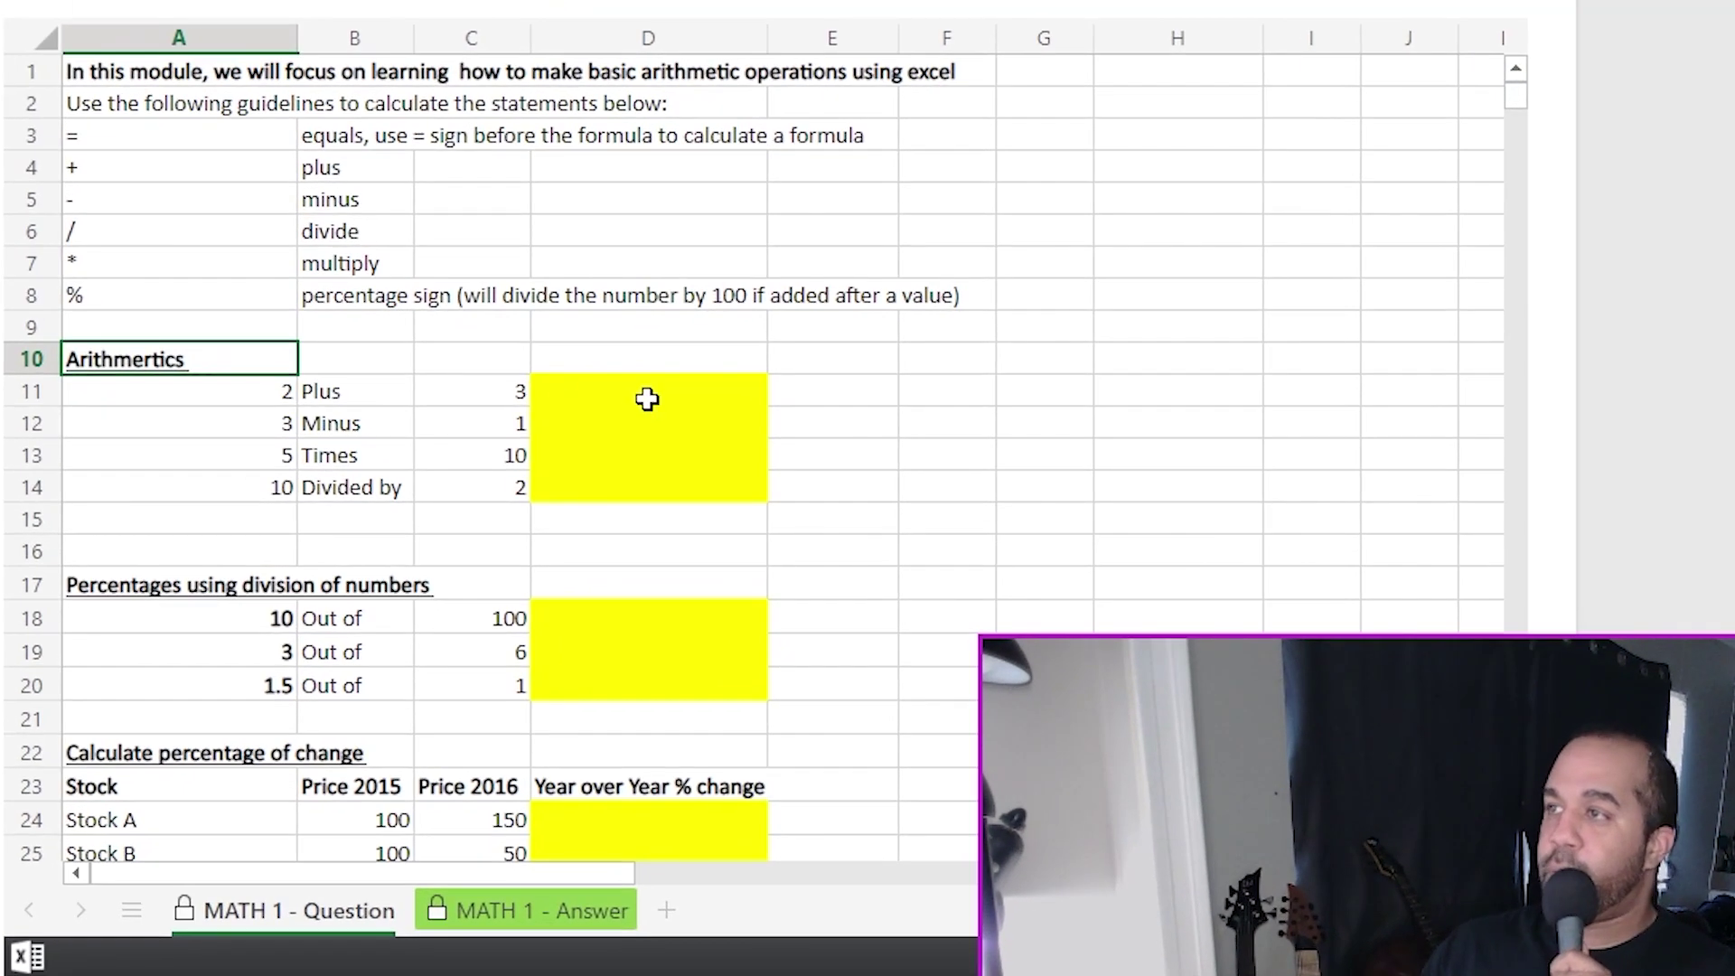
pyautogui.click(647, 399)
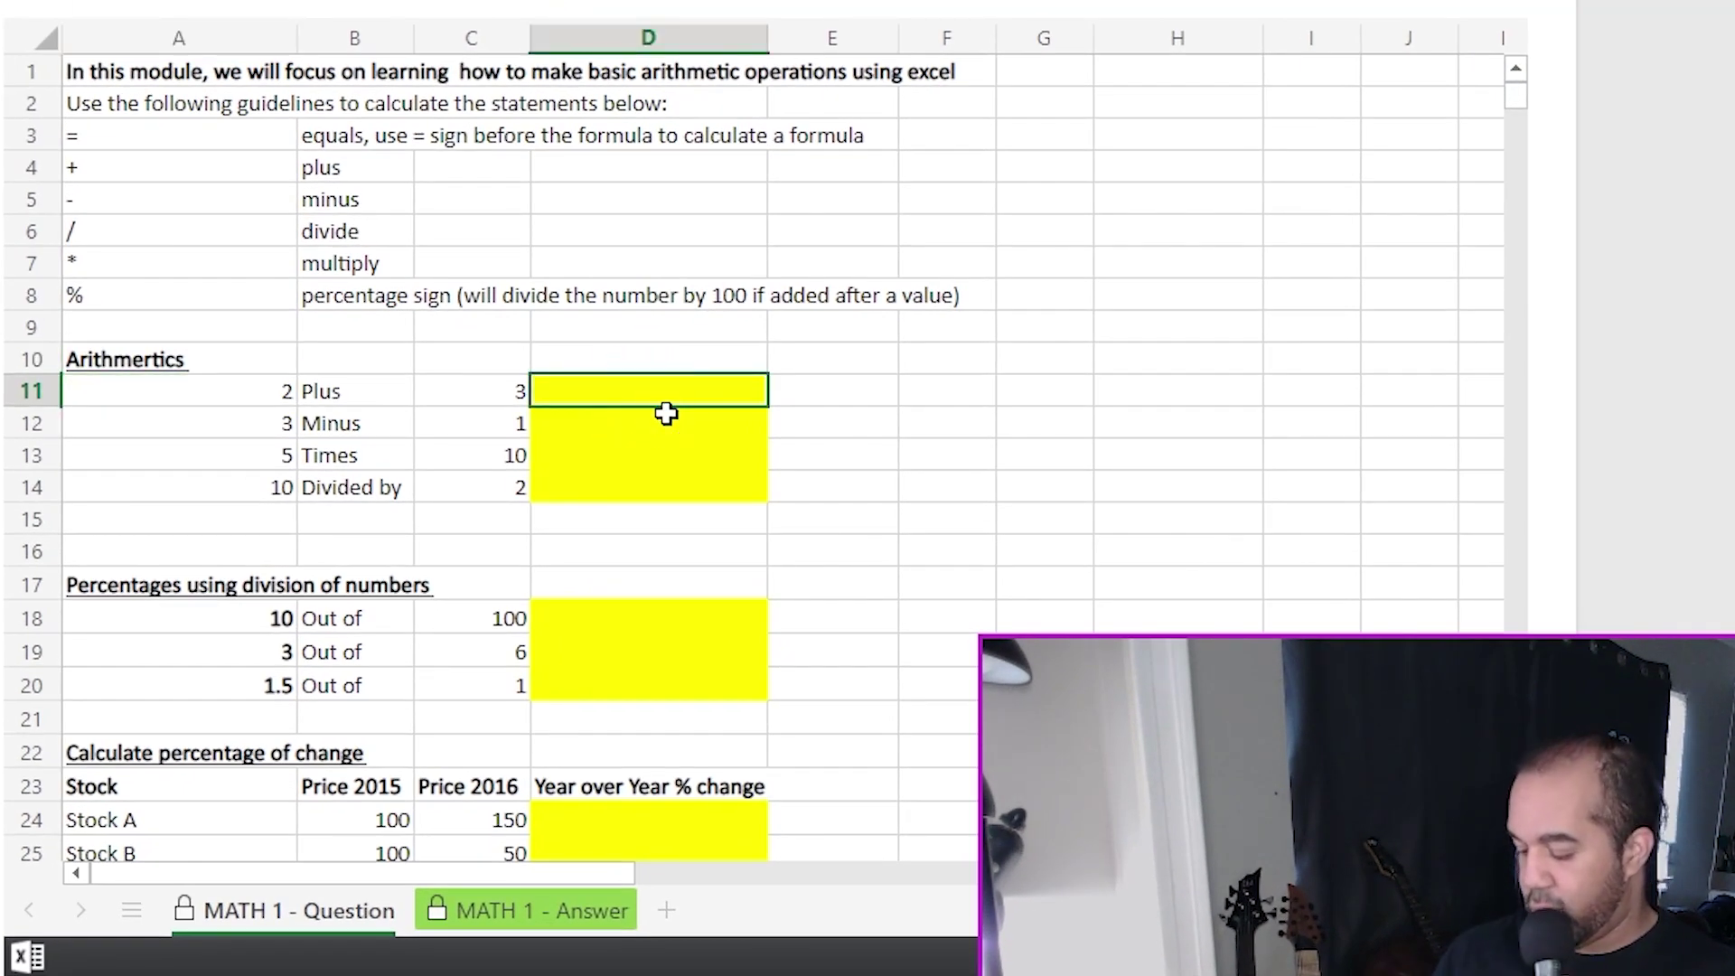
pyautogui.write('=')
pyautogui.click(246, 391)
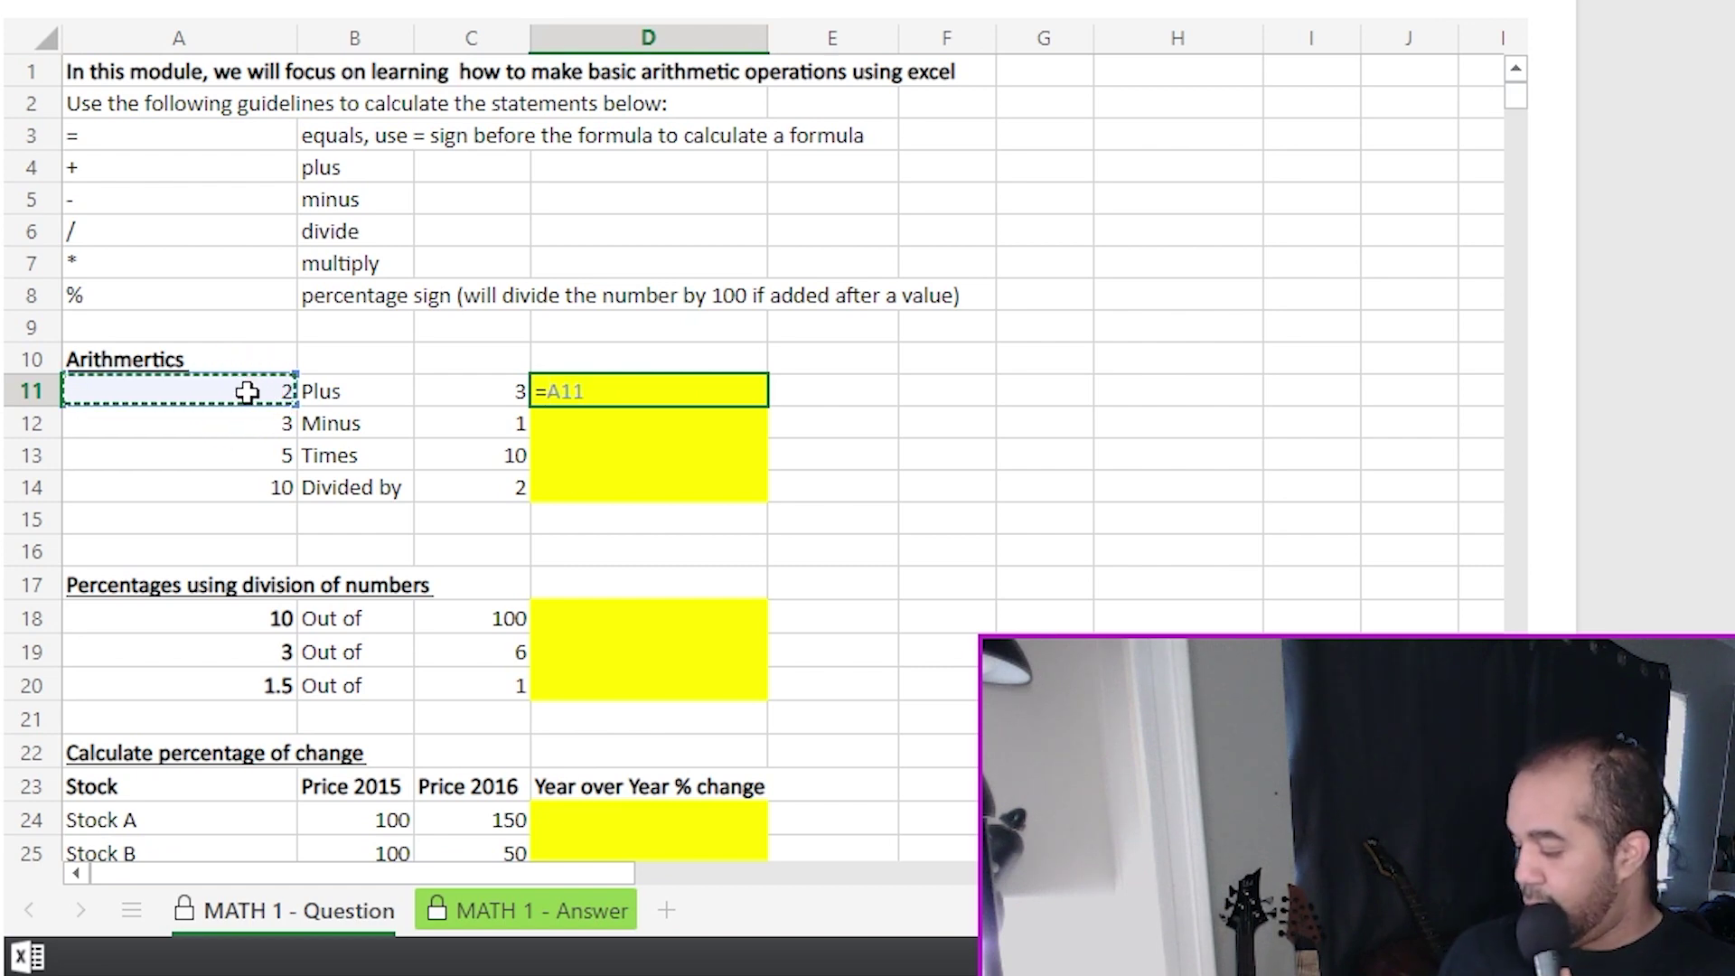
pyautogui.write('+')
pyautogui.click(471, 384)
pyautogui.press('Return')
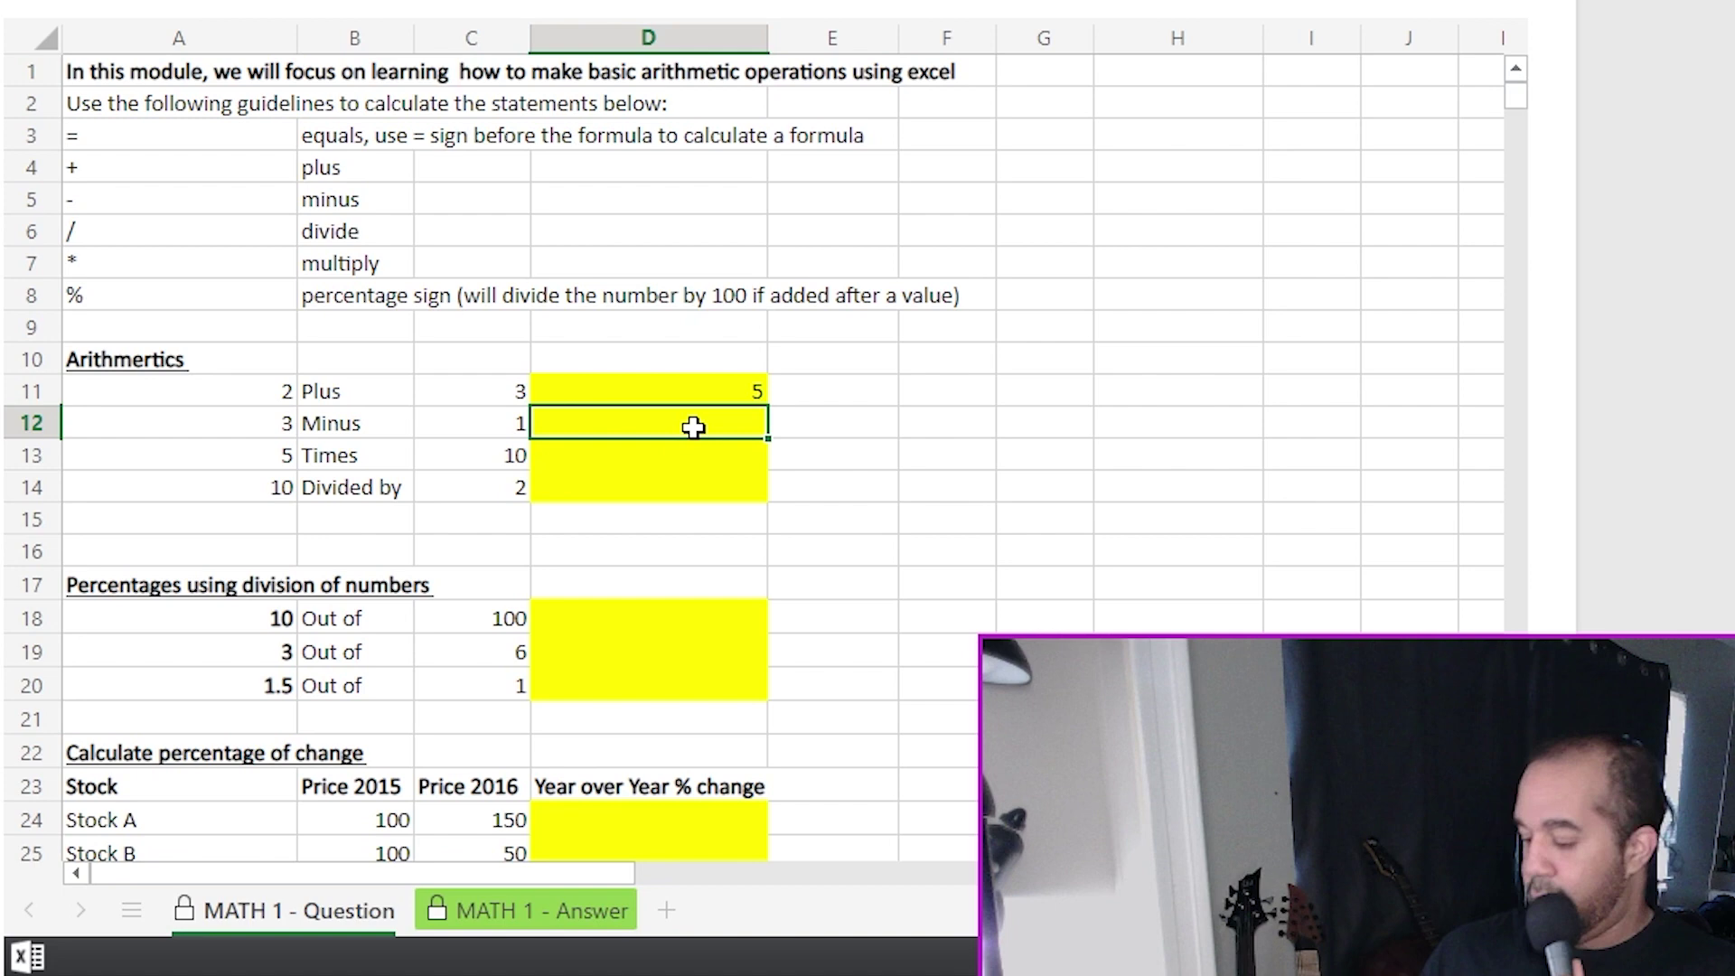
pyautogui.write('=')
pyautogui.click(263, 425)
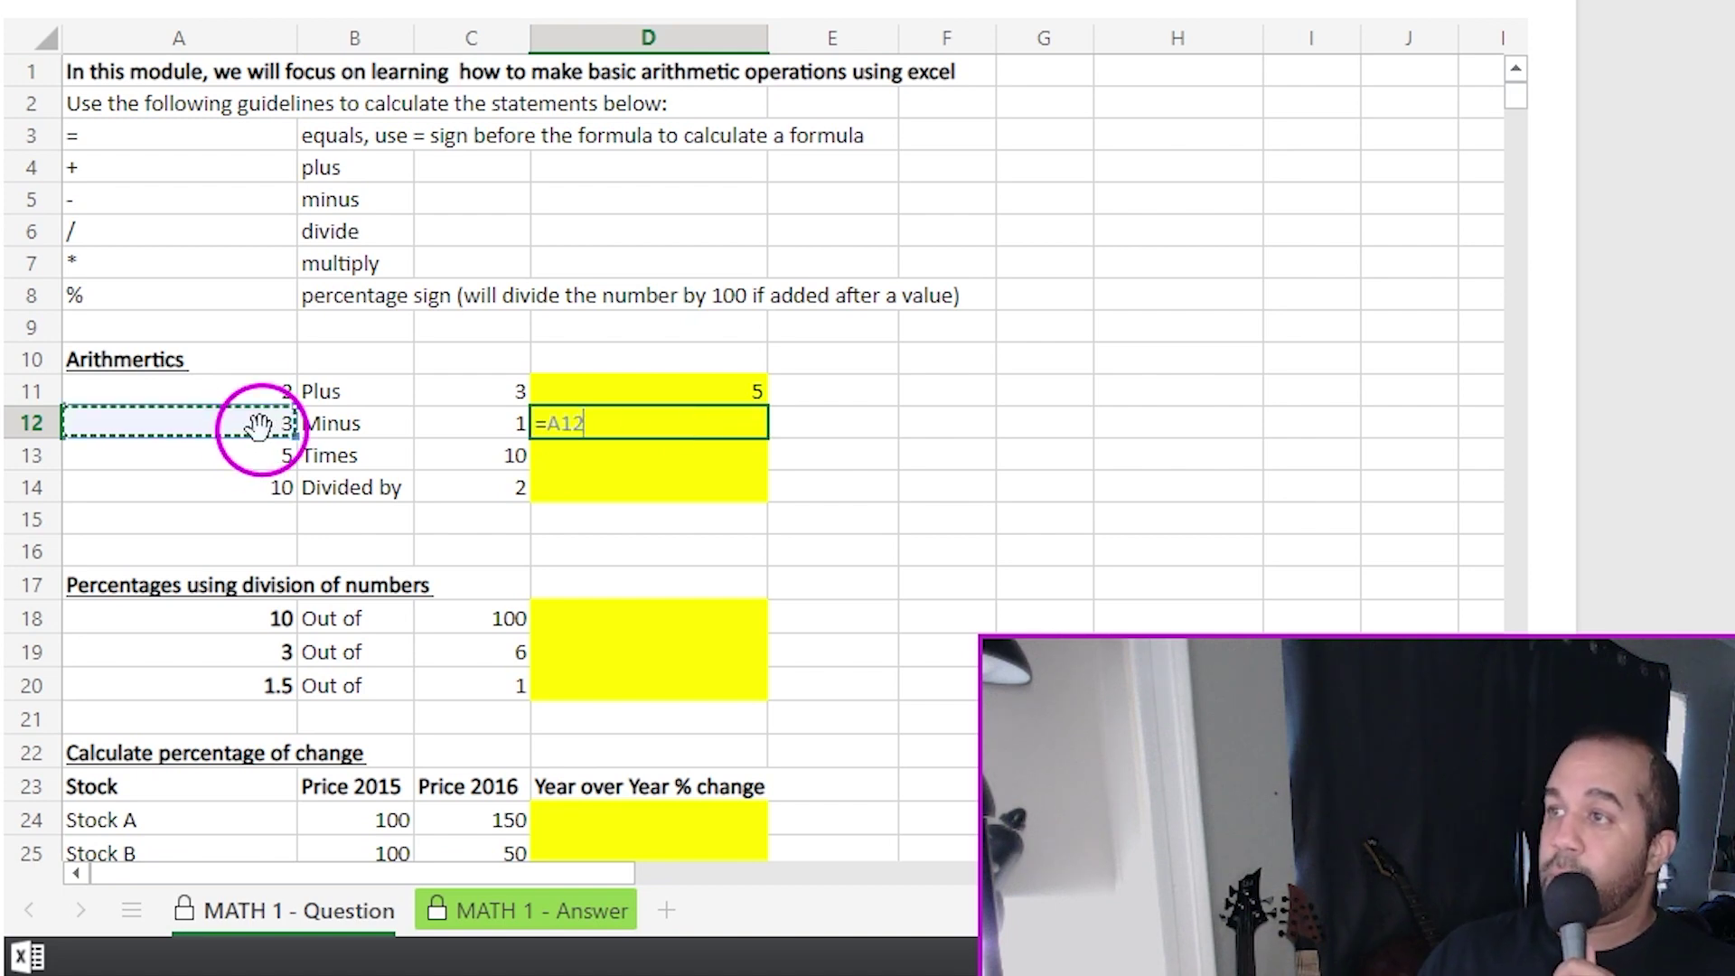
pyautogui.write('-')
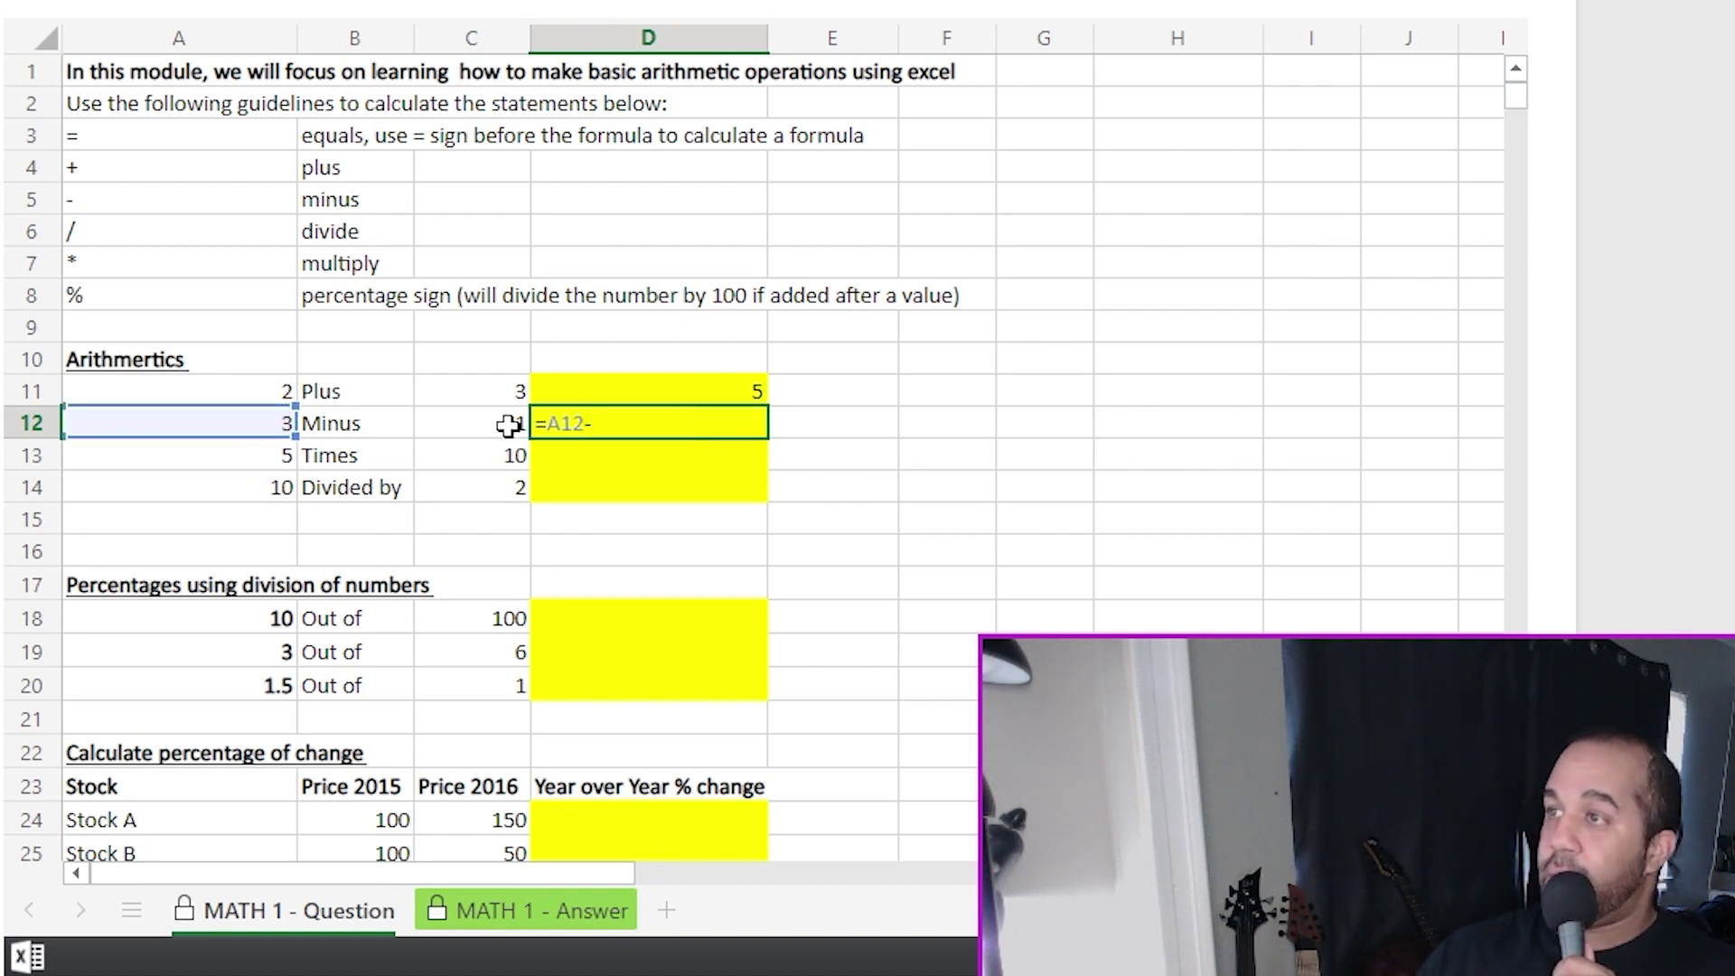
pyautogui.click(522, 424)
pyautogui.press('Return')
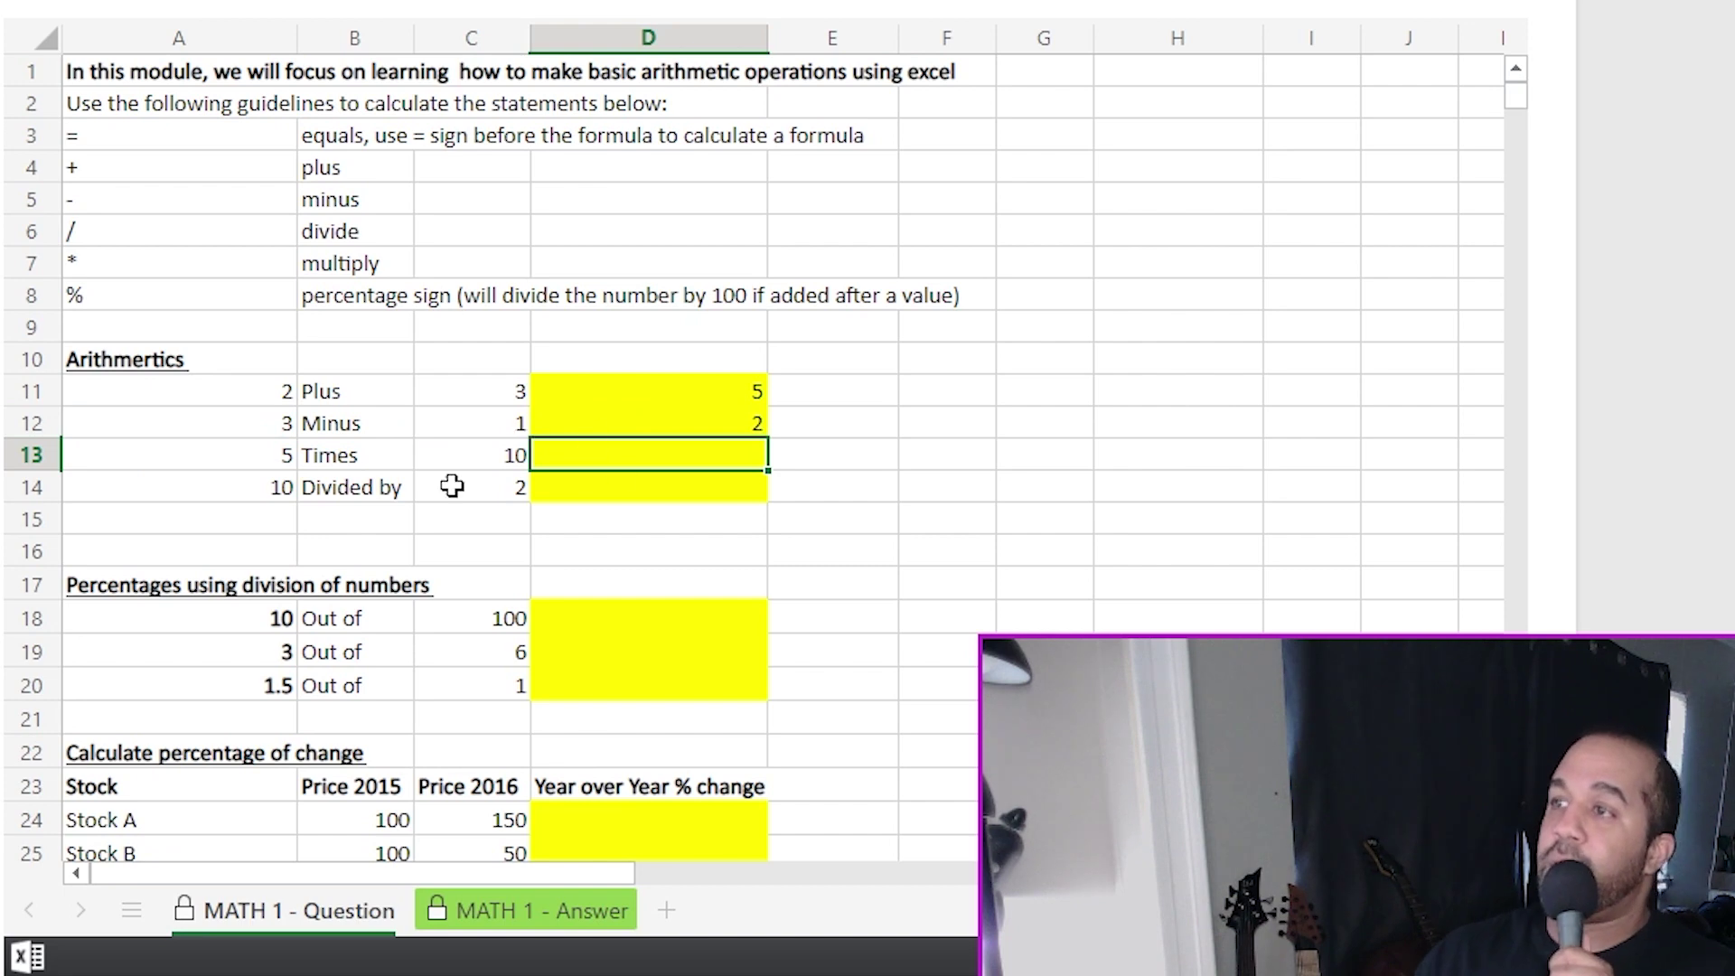
# - Enter =A13*C13 in D13 and =A14/C14 in D14
pyautogui.write('=')
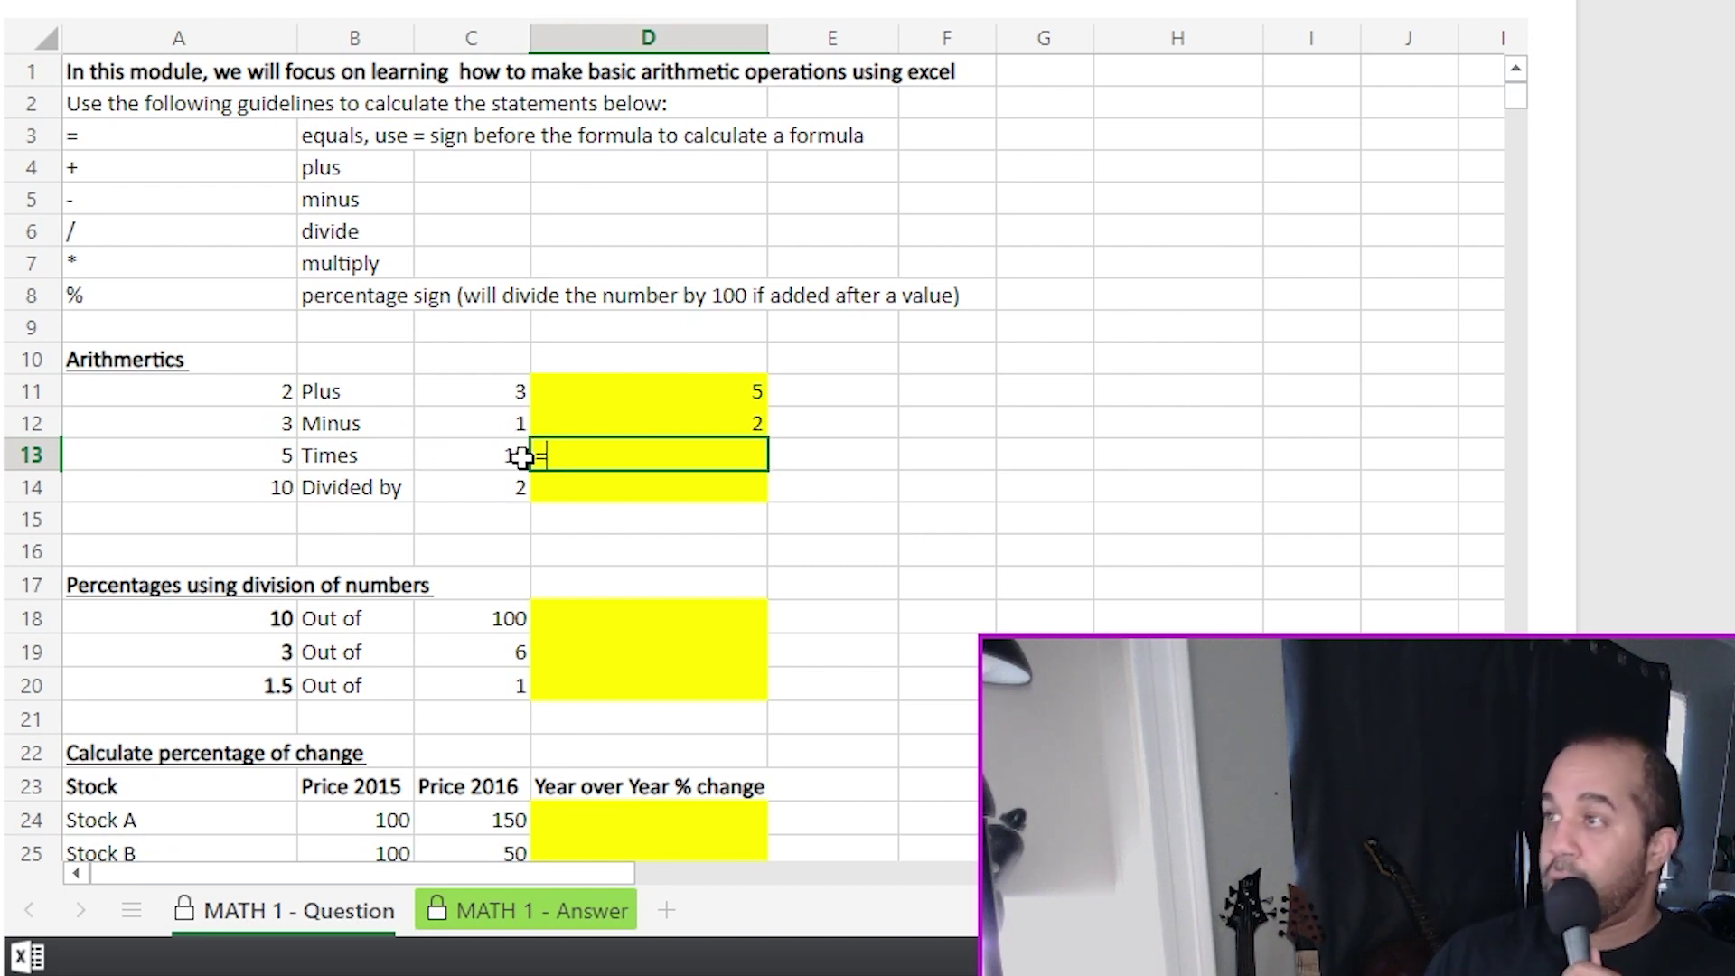
pyautogui.click(250, 449)
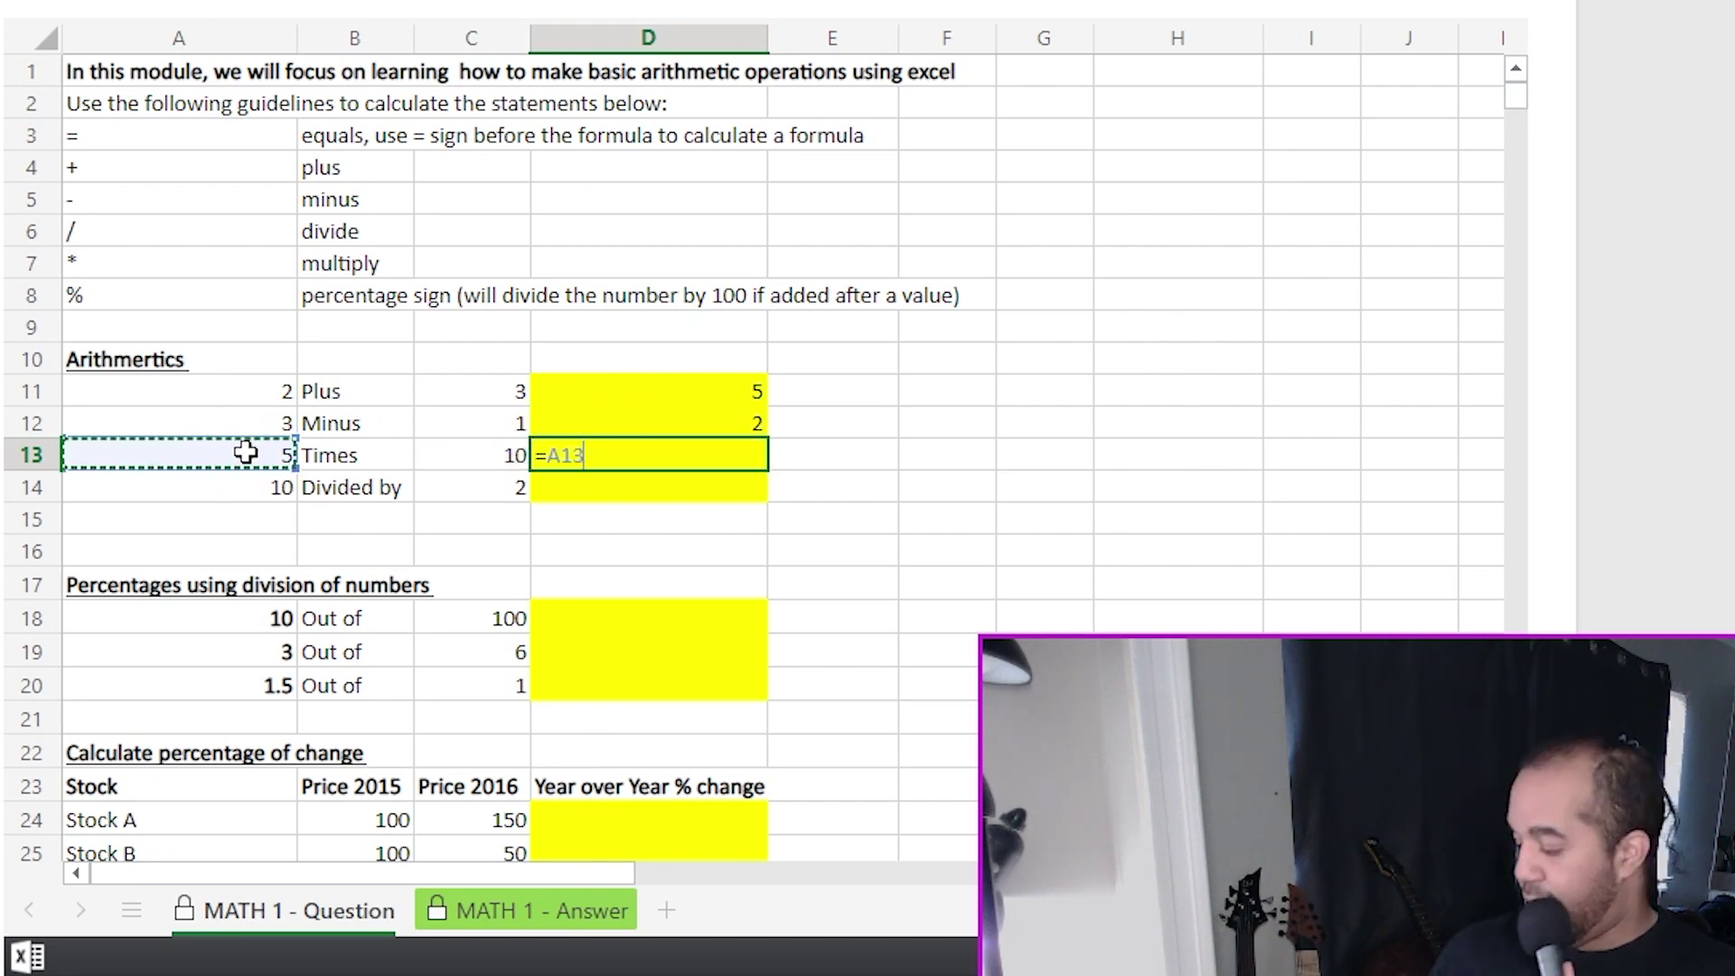
pyautogui.write('*')
pyautogui.click(506, 457)
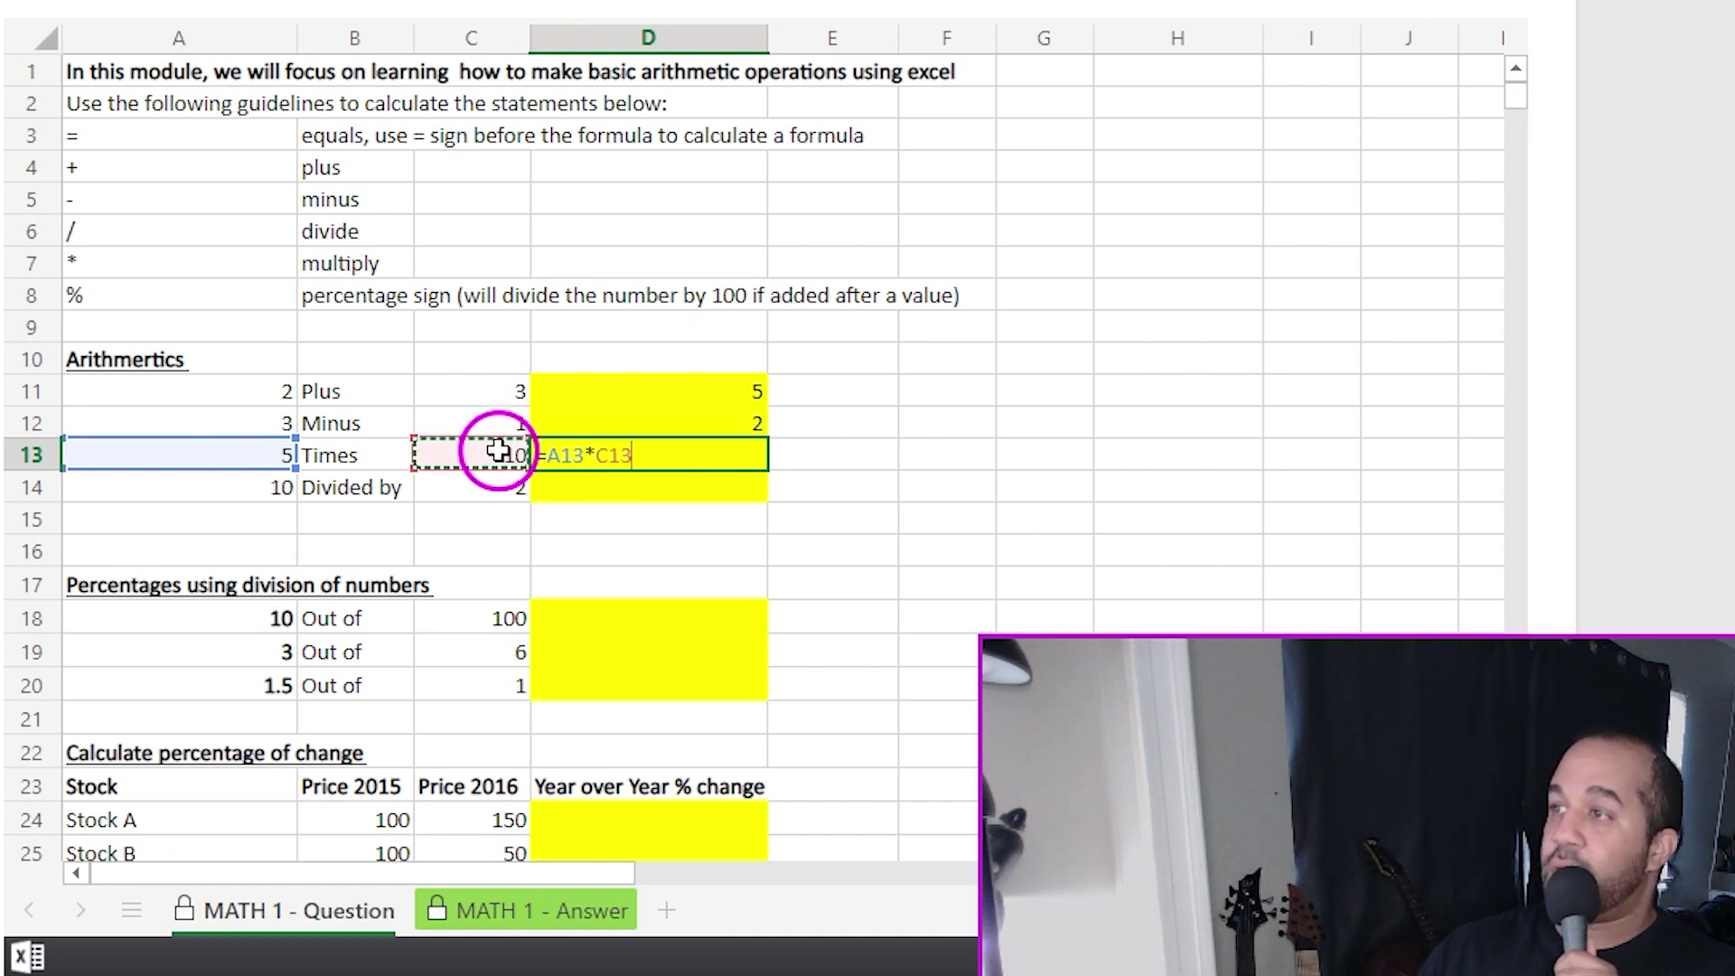
pyautogui.press('Return')
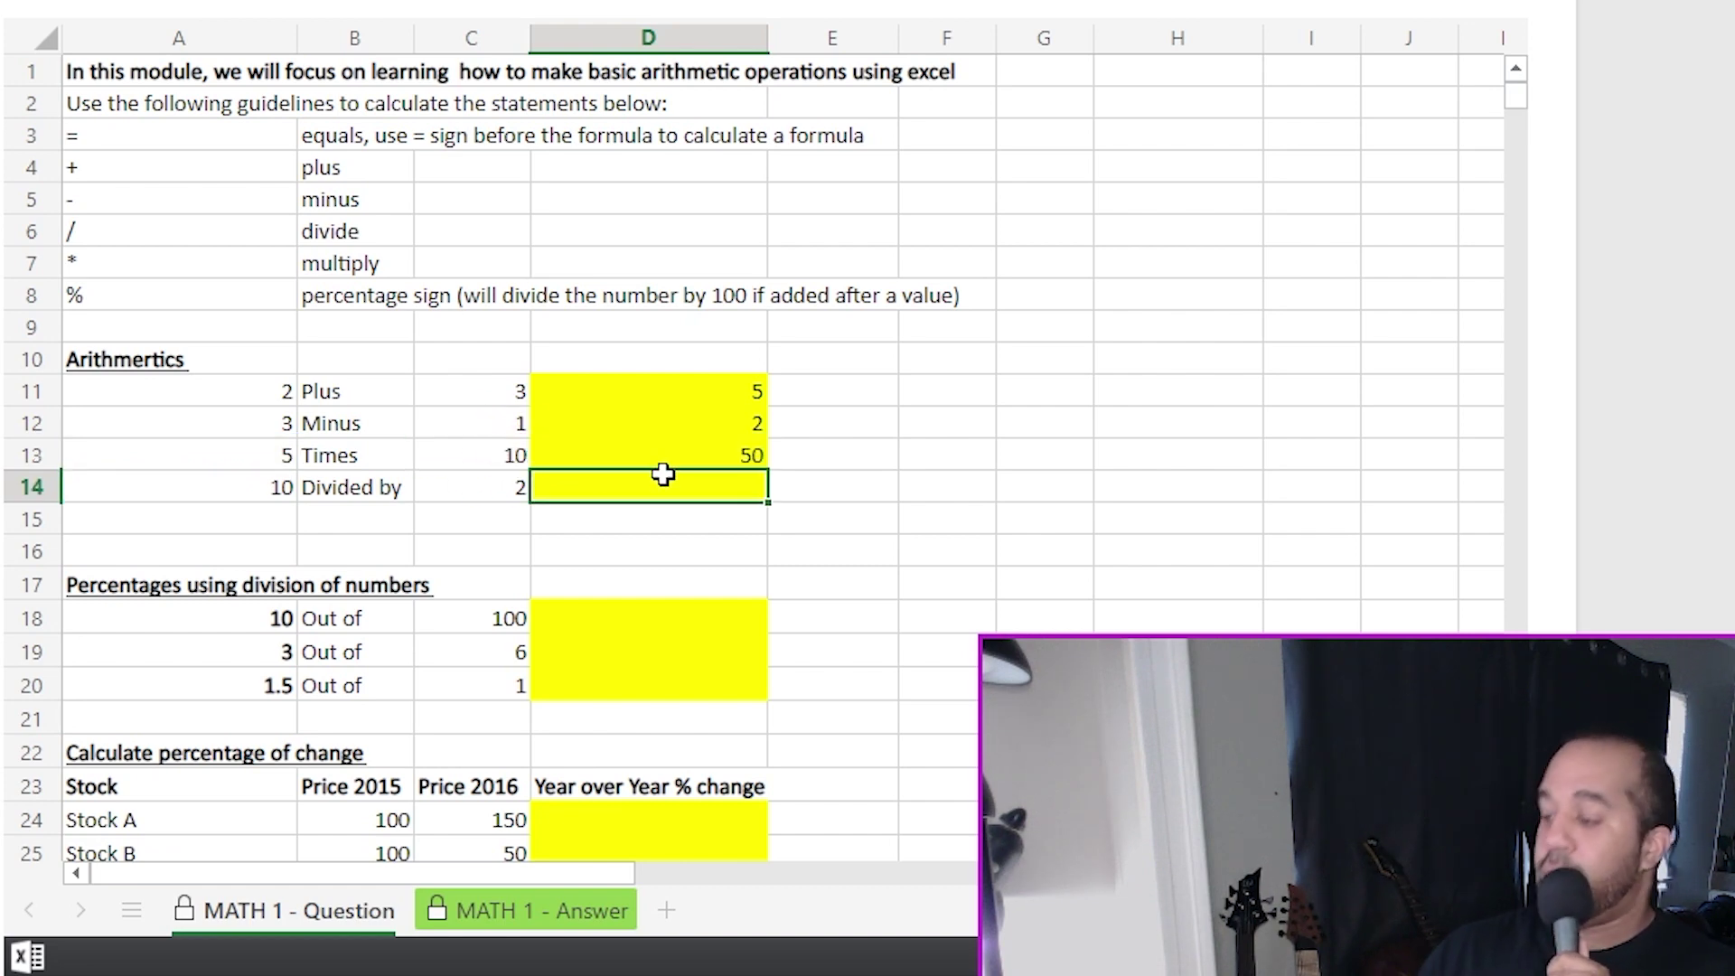
pyautogui.write('=')
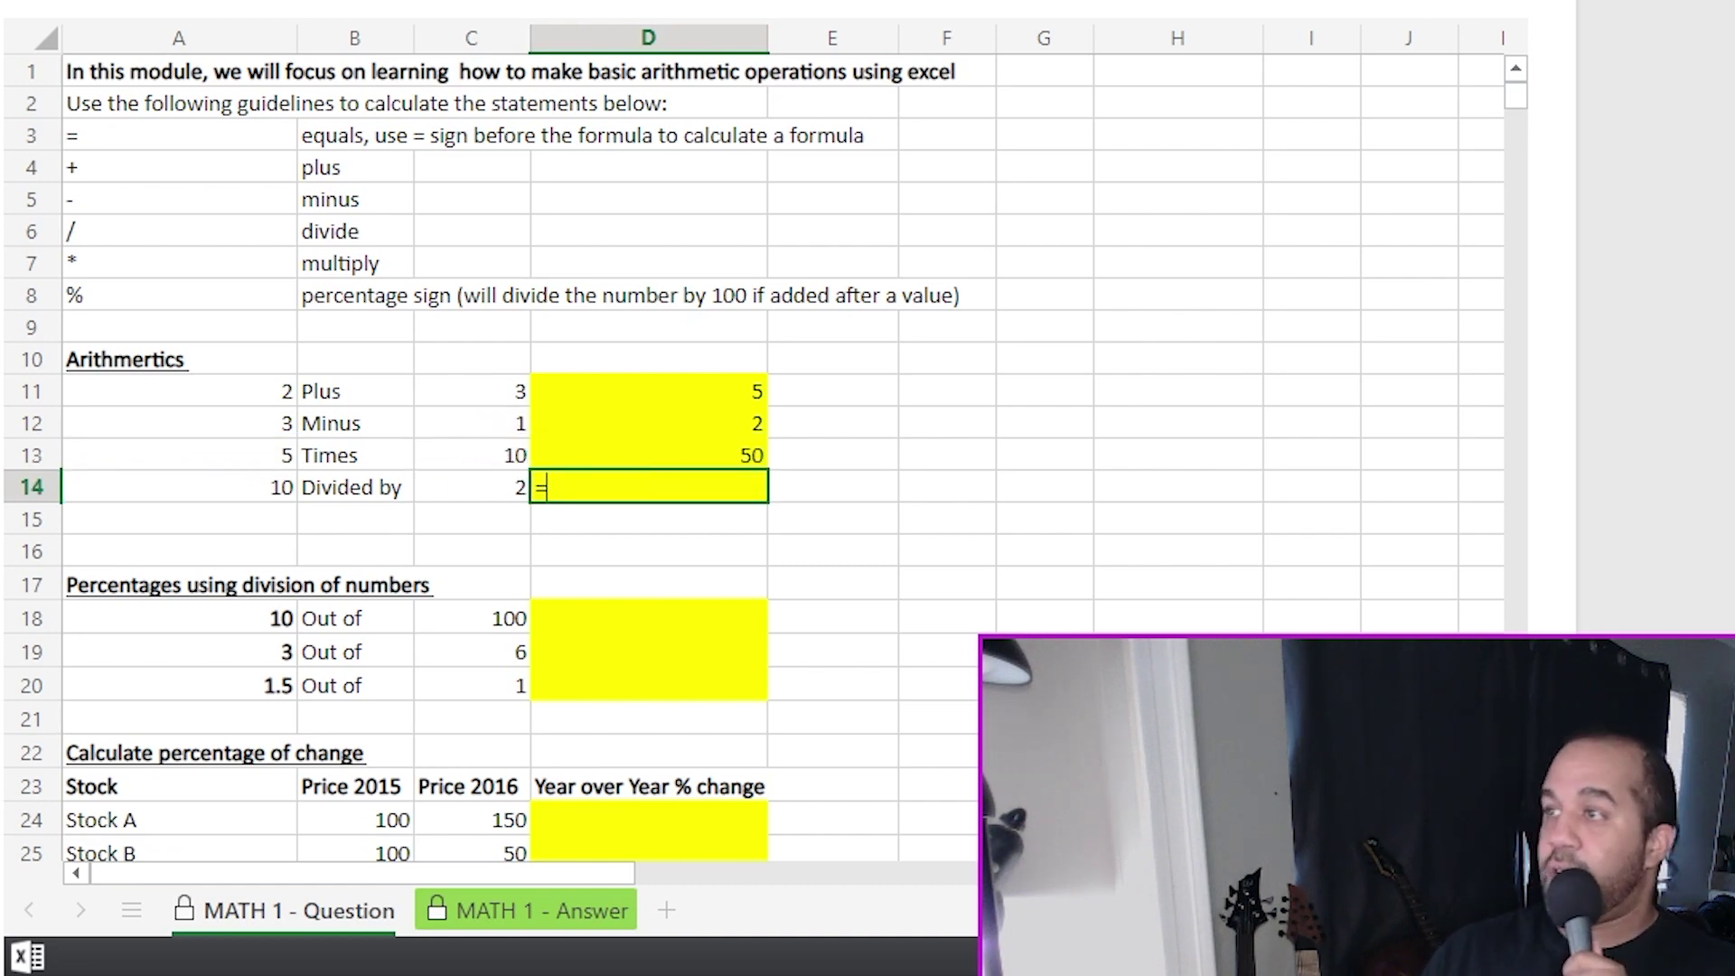
pyautogui.click(186, 481)
pyautogui.write('/')
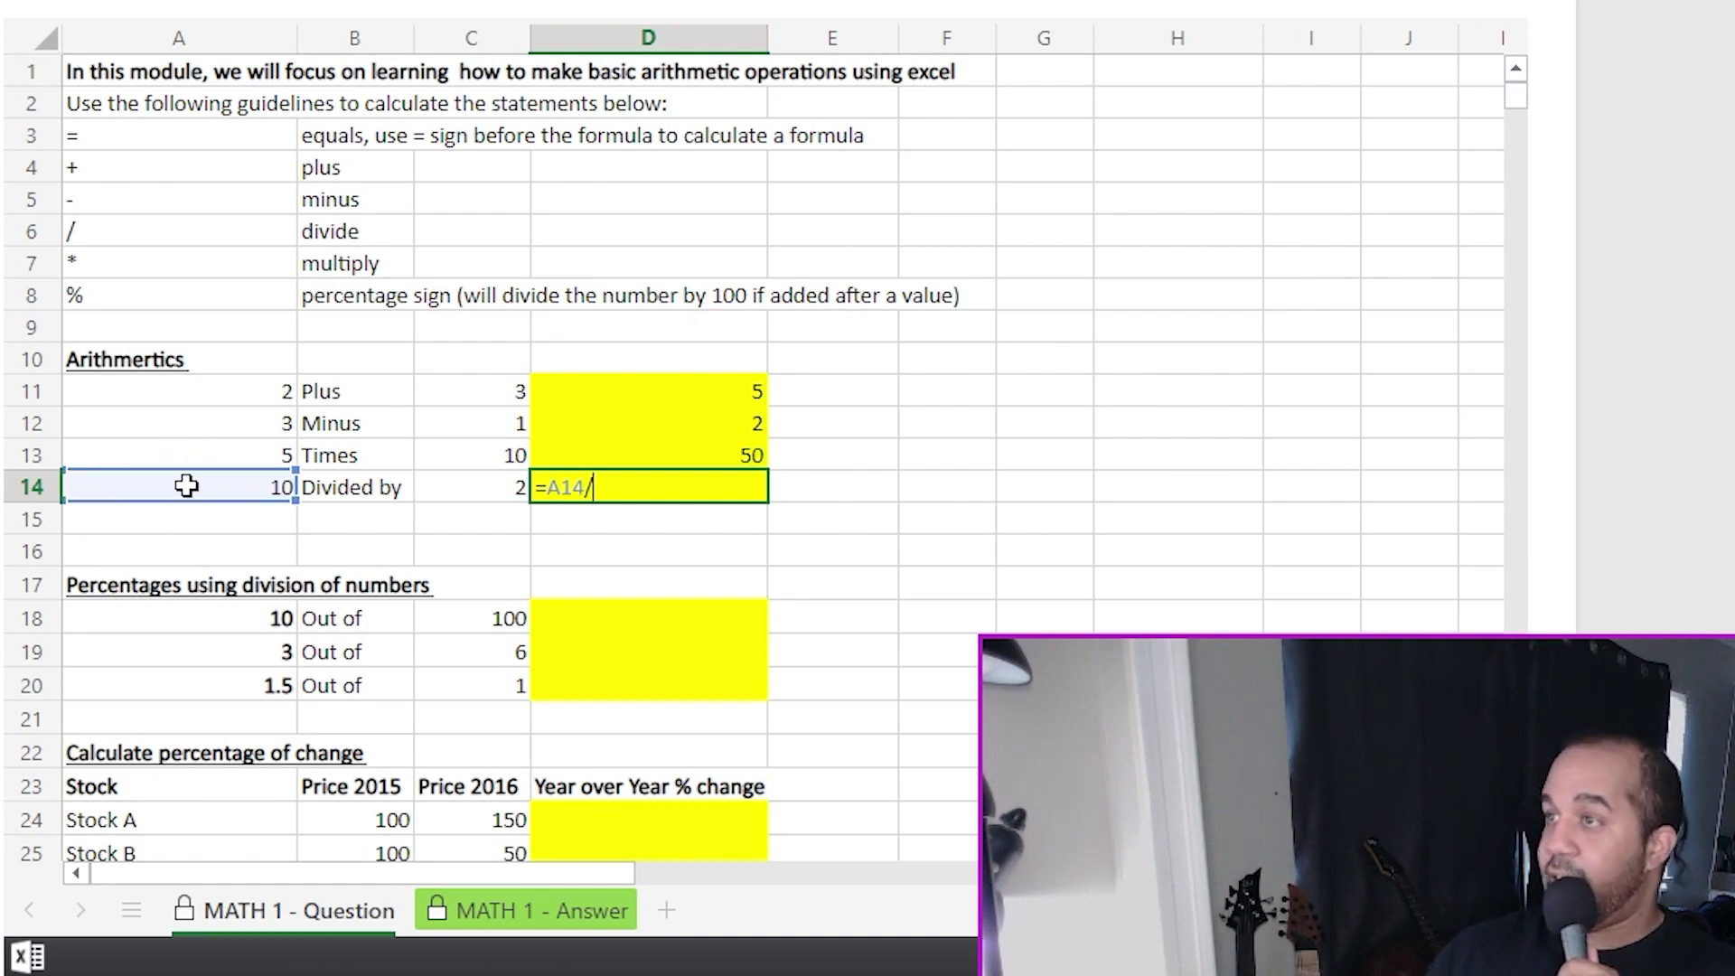
pyautogui.click(475, 484)
pyautogui.press('Return')
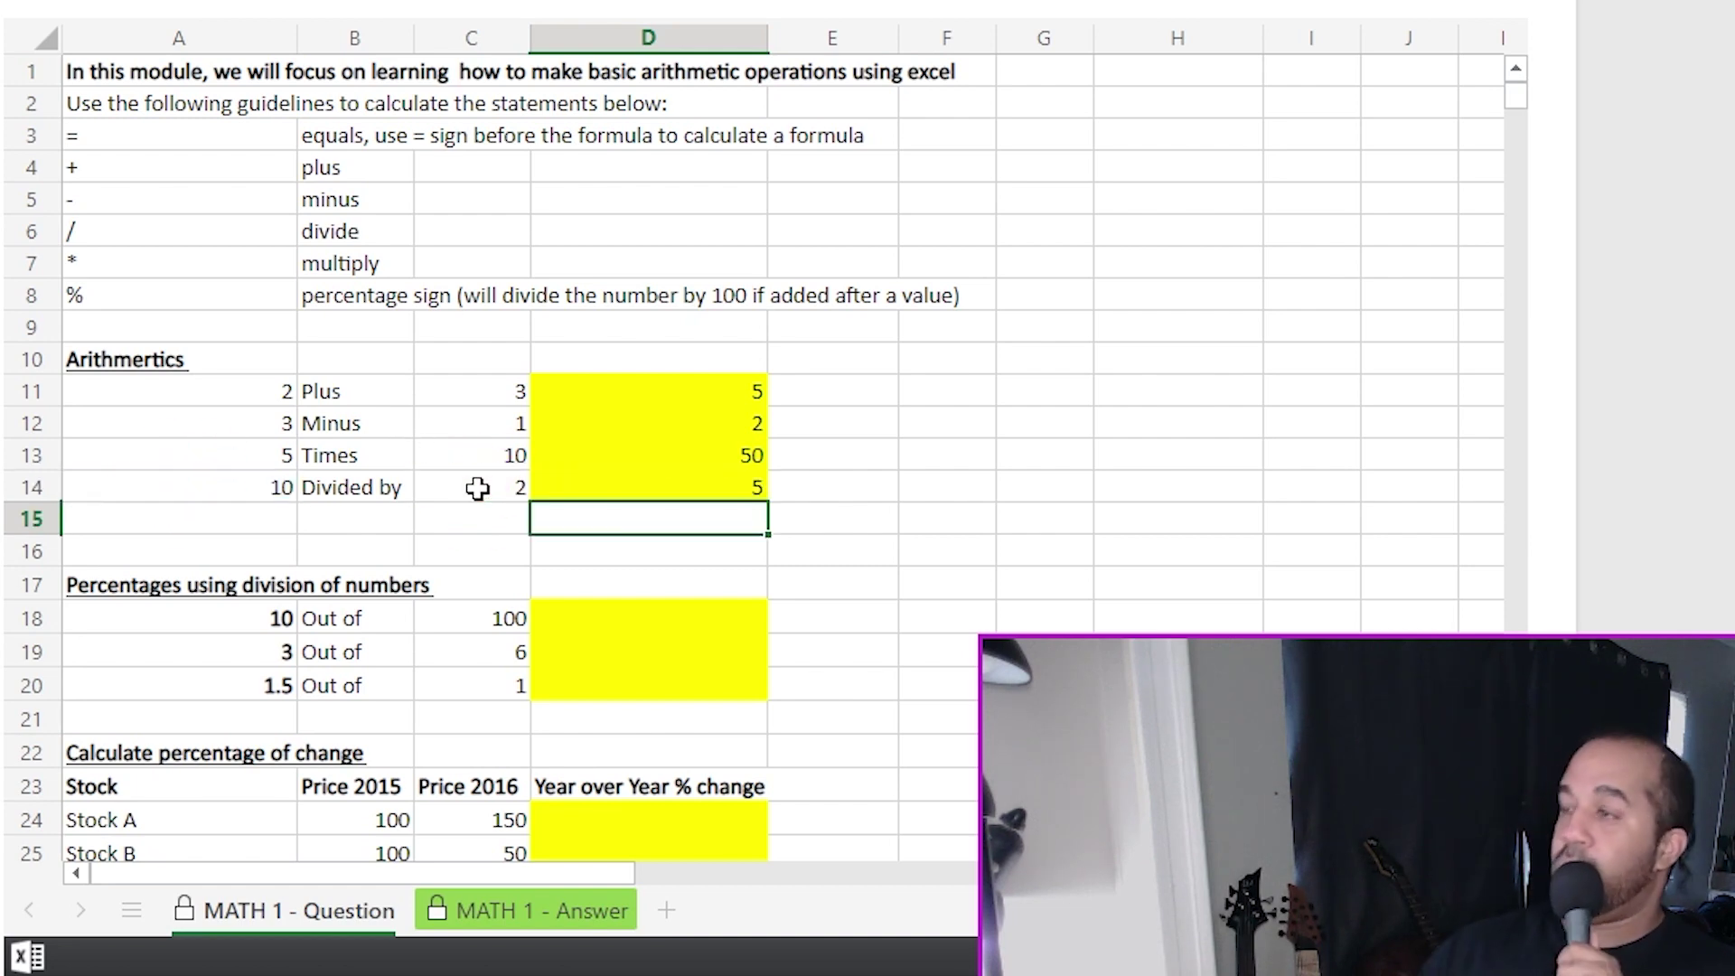
# - Enter =A18/C18 in D18 to get 10%
pyautogui.press('Down')
pyautogui.press('Down')
pyautogui.press('Down')
pyautogui.scroll(-3, 390, 204)
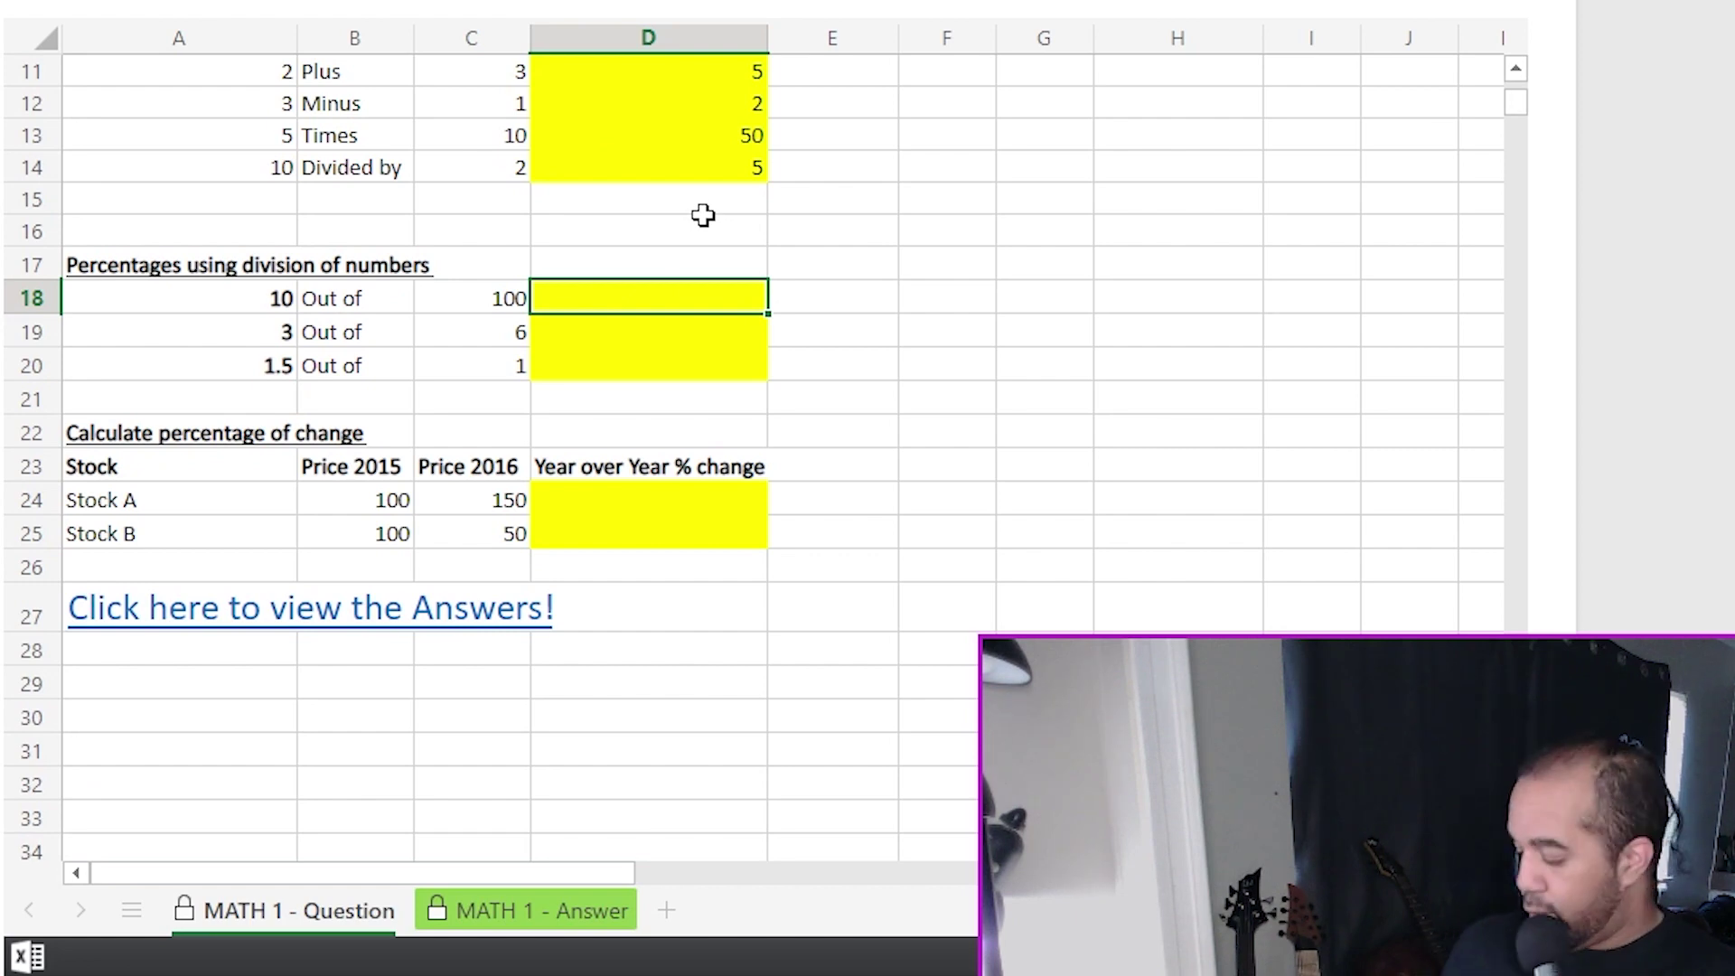
pyautogui.write('=')
pyautogui.click(258, 300)
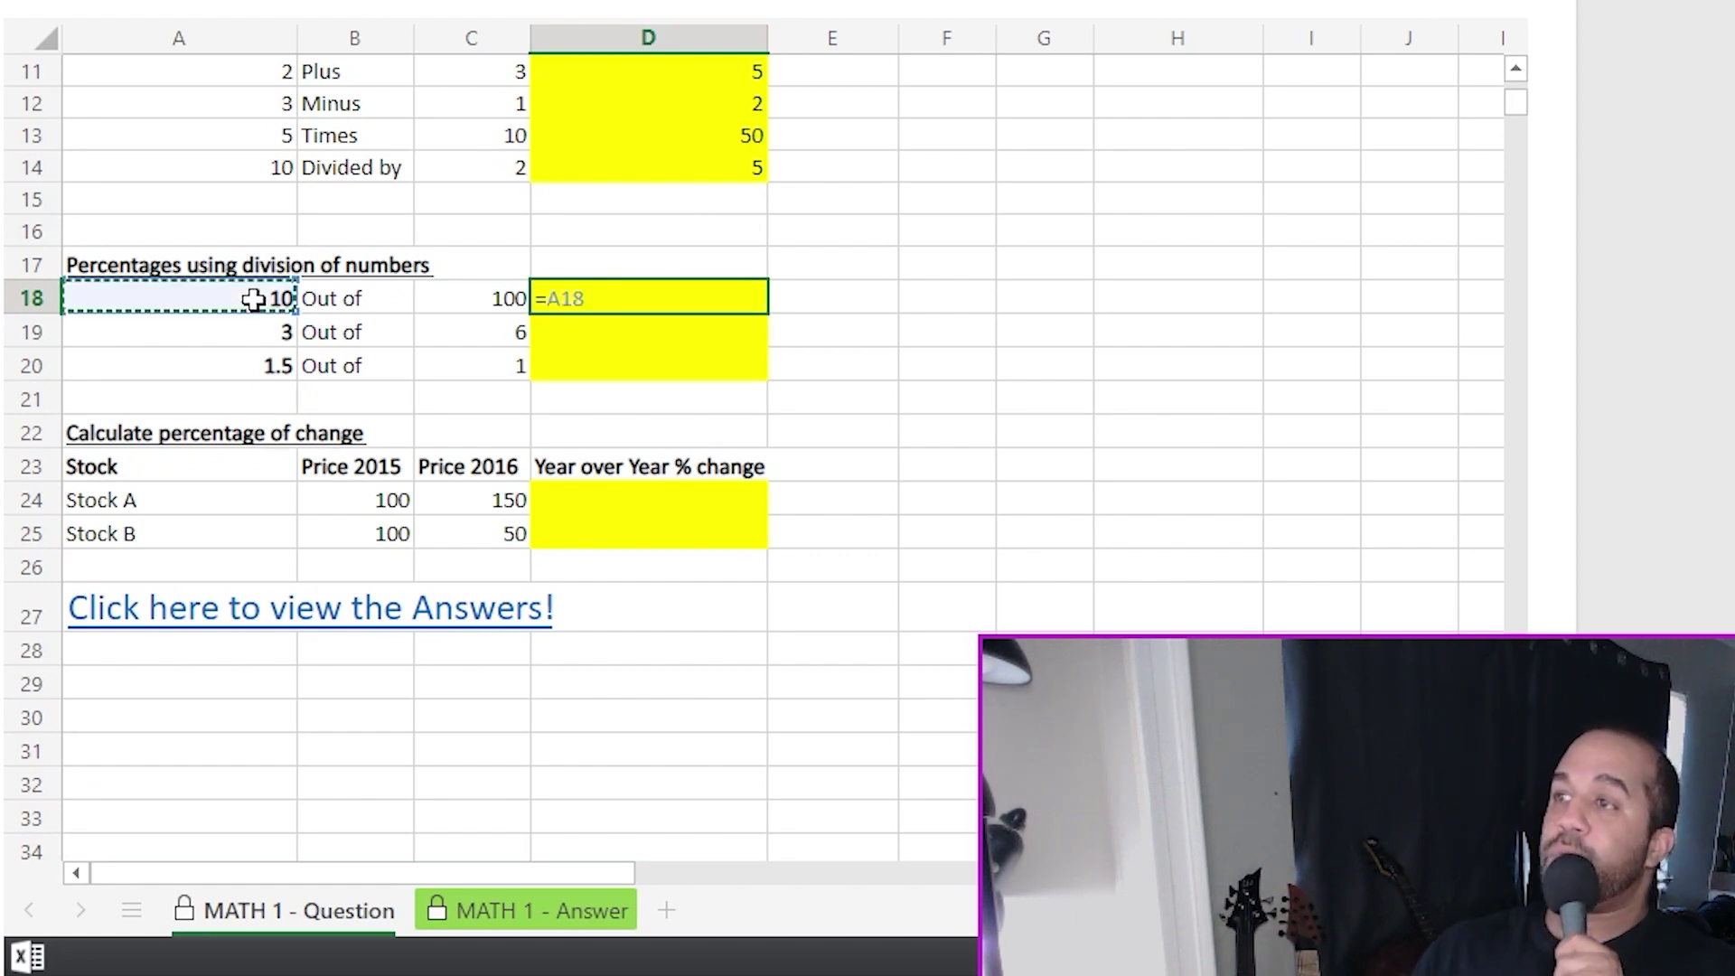
pyautogui.write('/')
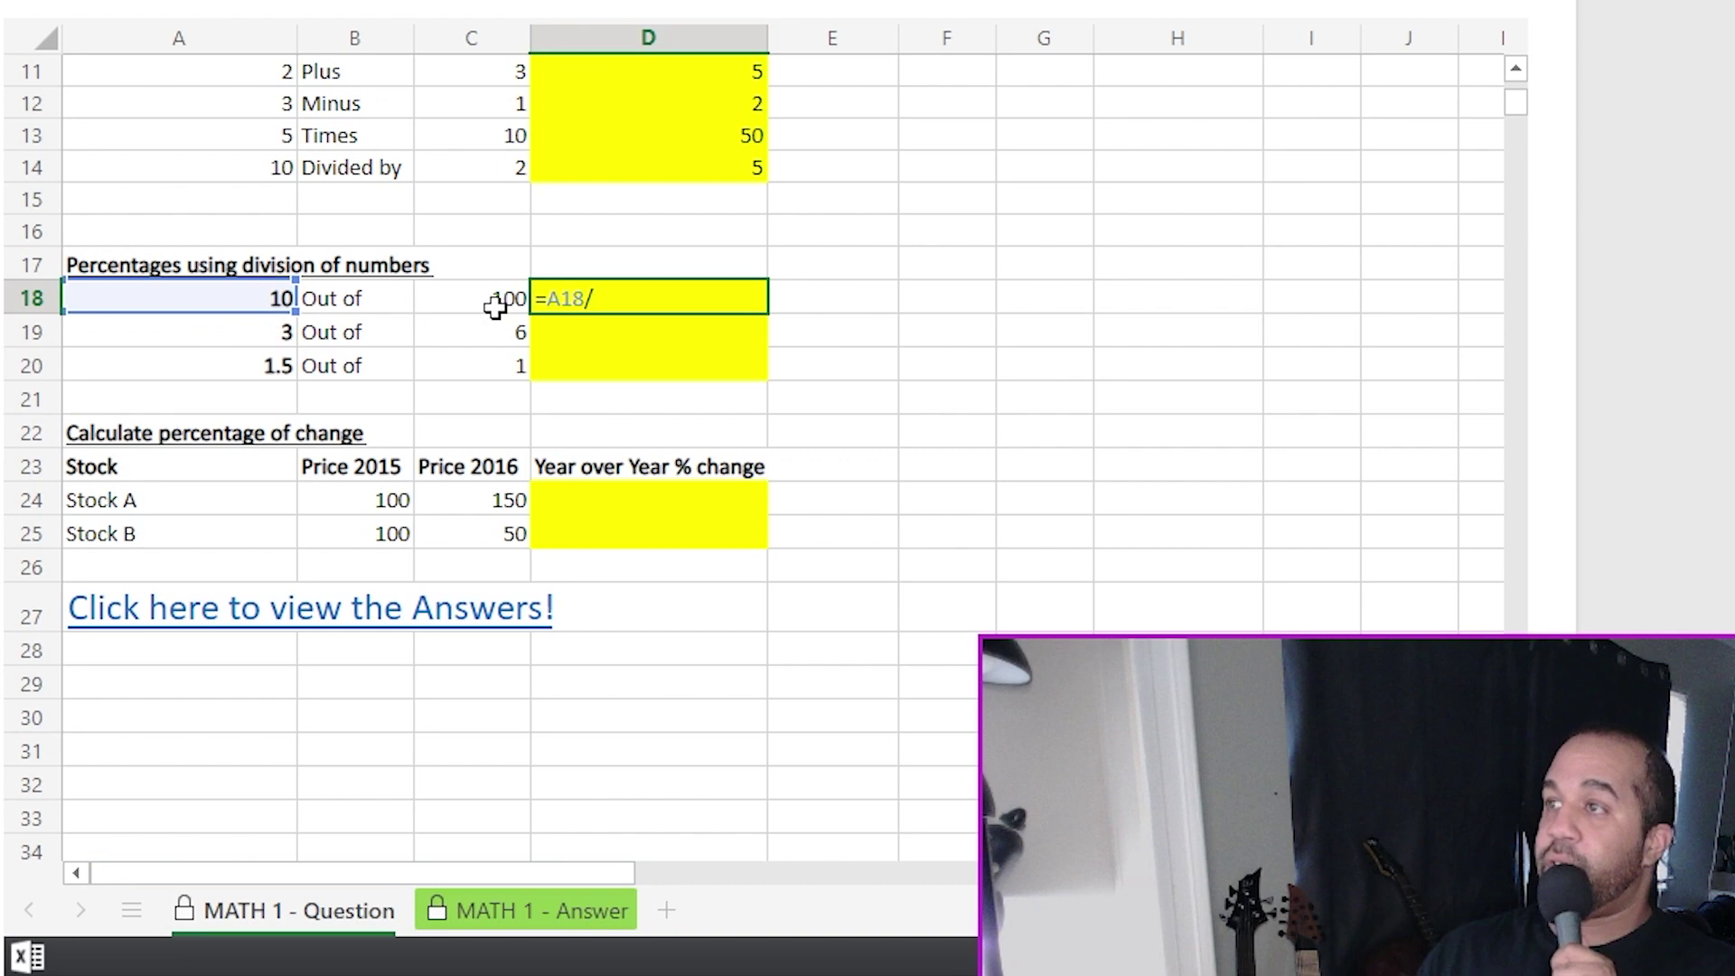
pyautogui.click(490, 303)
pyautogui.press('Return')
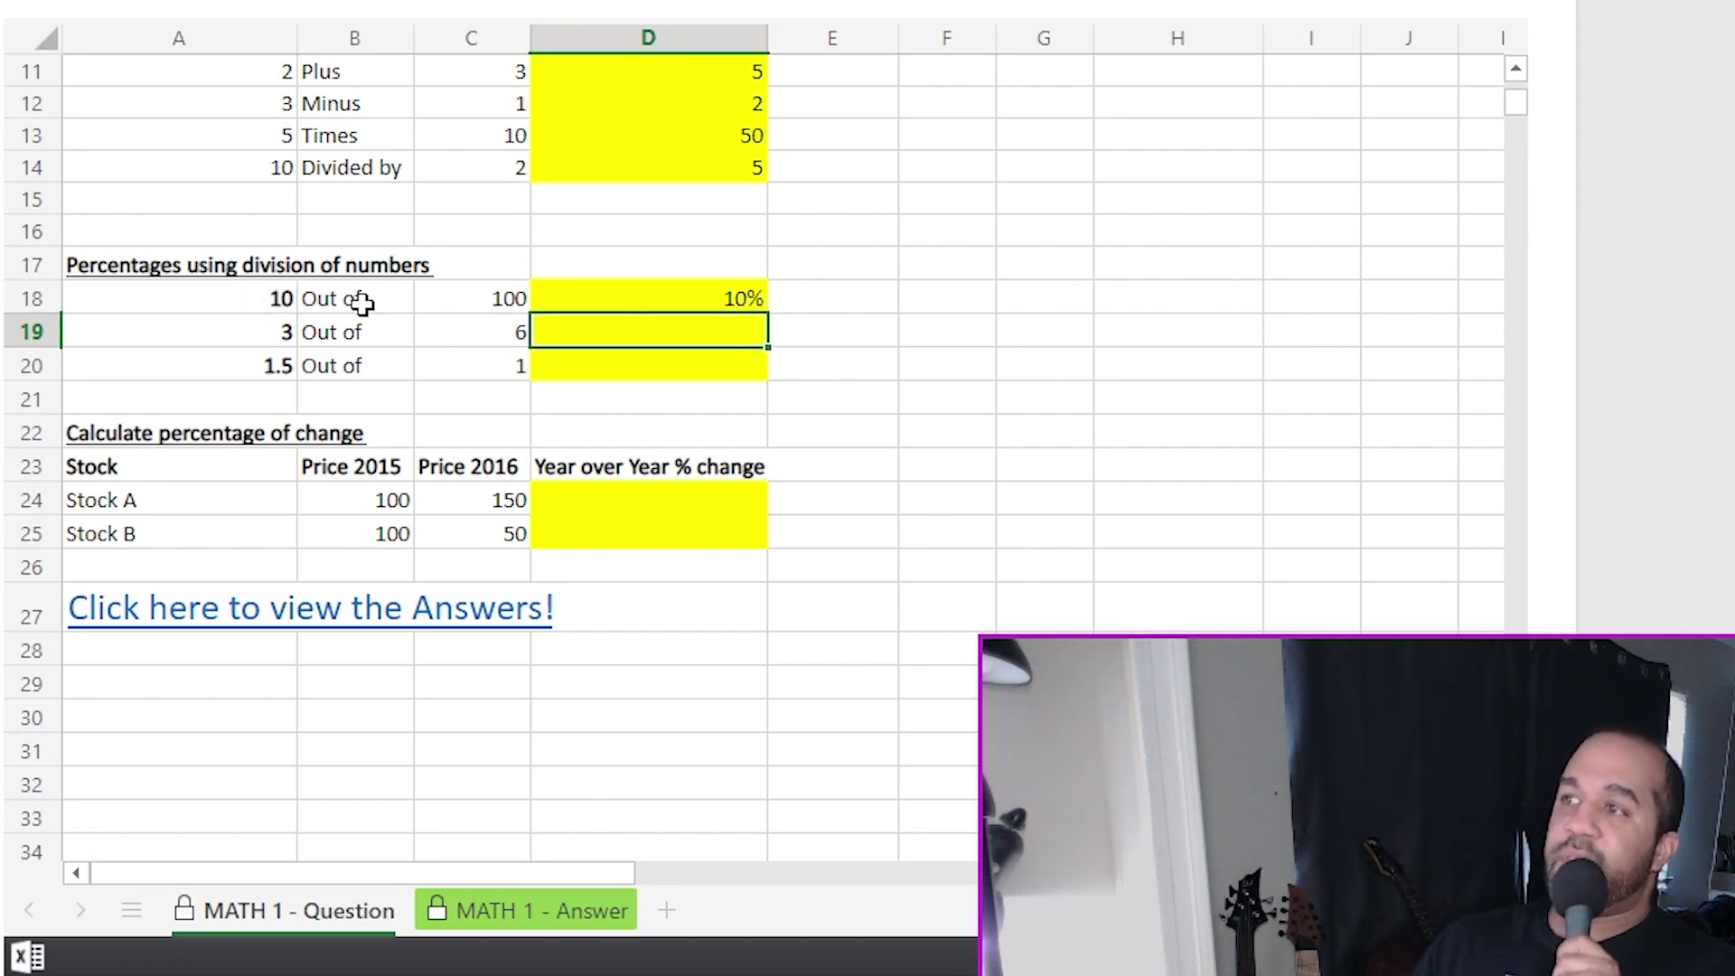
# - Fill the D18 formula down to D20, giving 50% and 150%
pyautogui.click(703, 295)
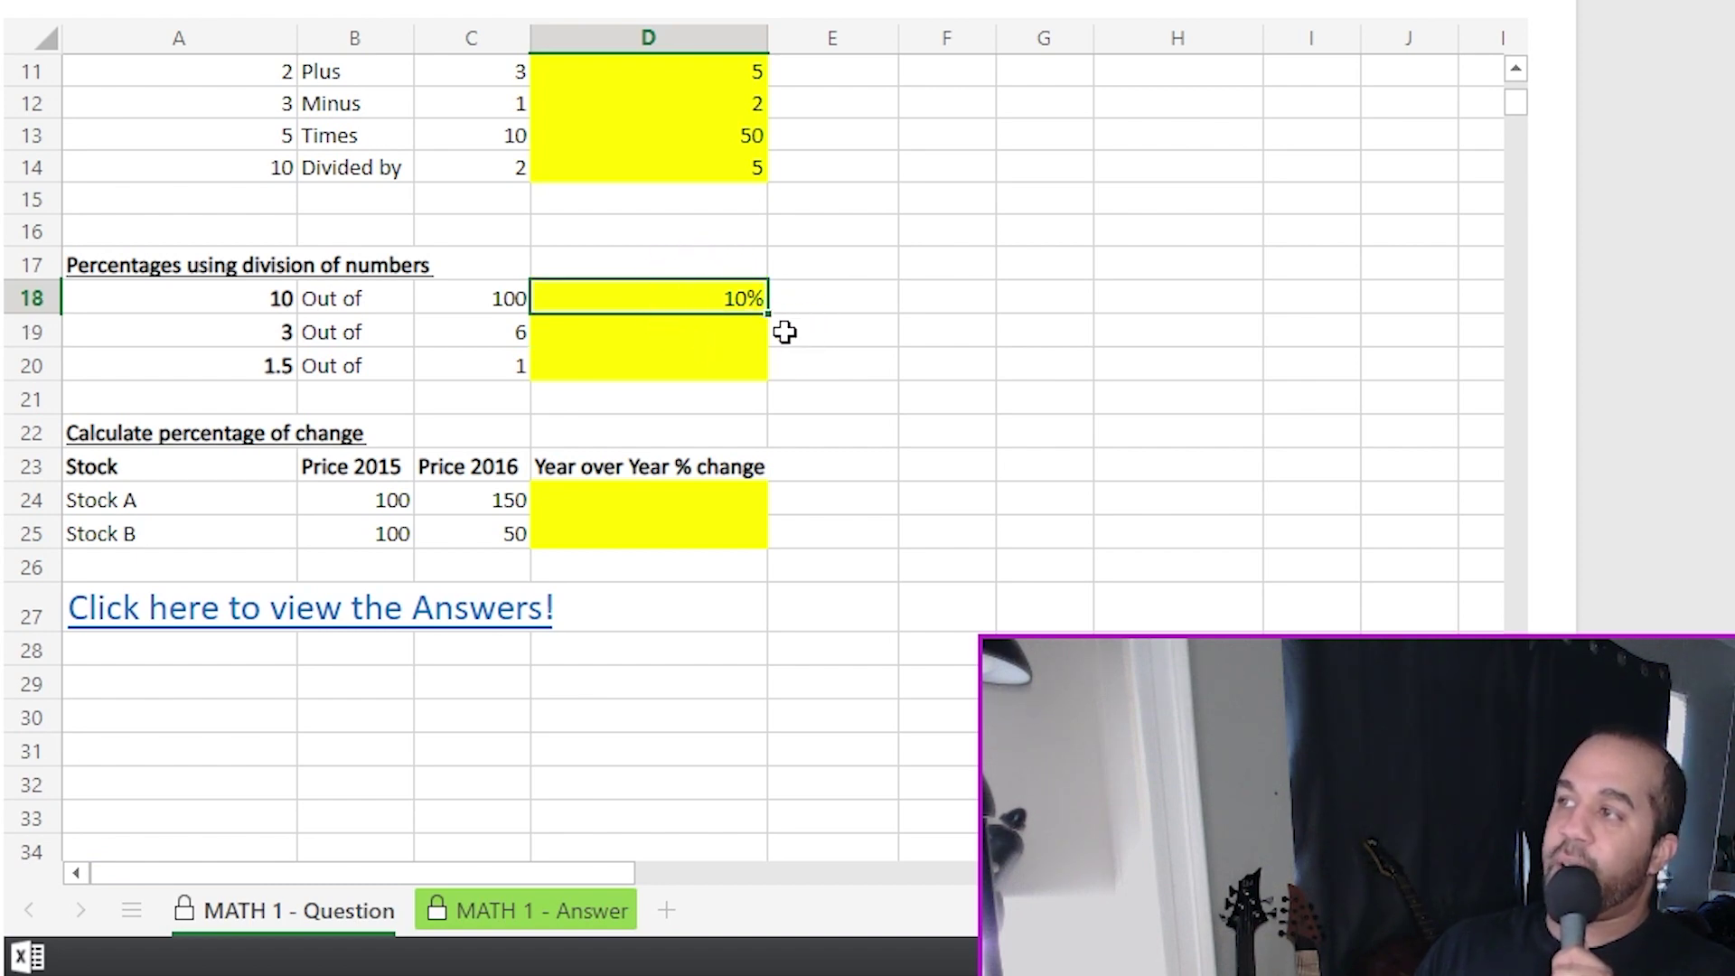
pyautogui.moveTo(767, 316); pyautogui.dragTo(780, 383)
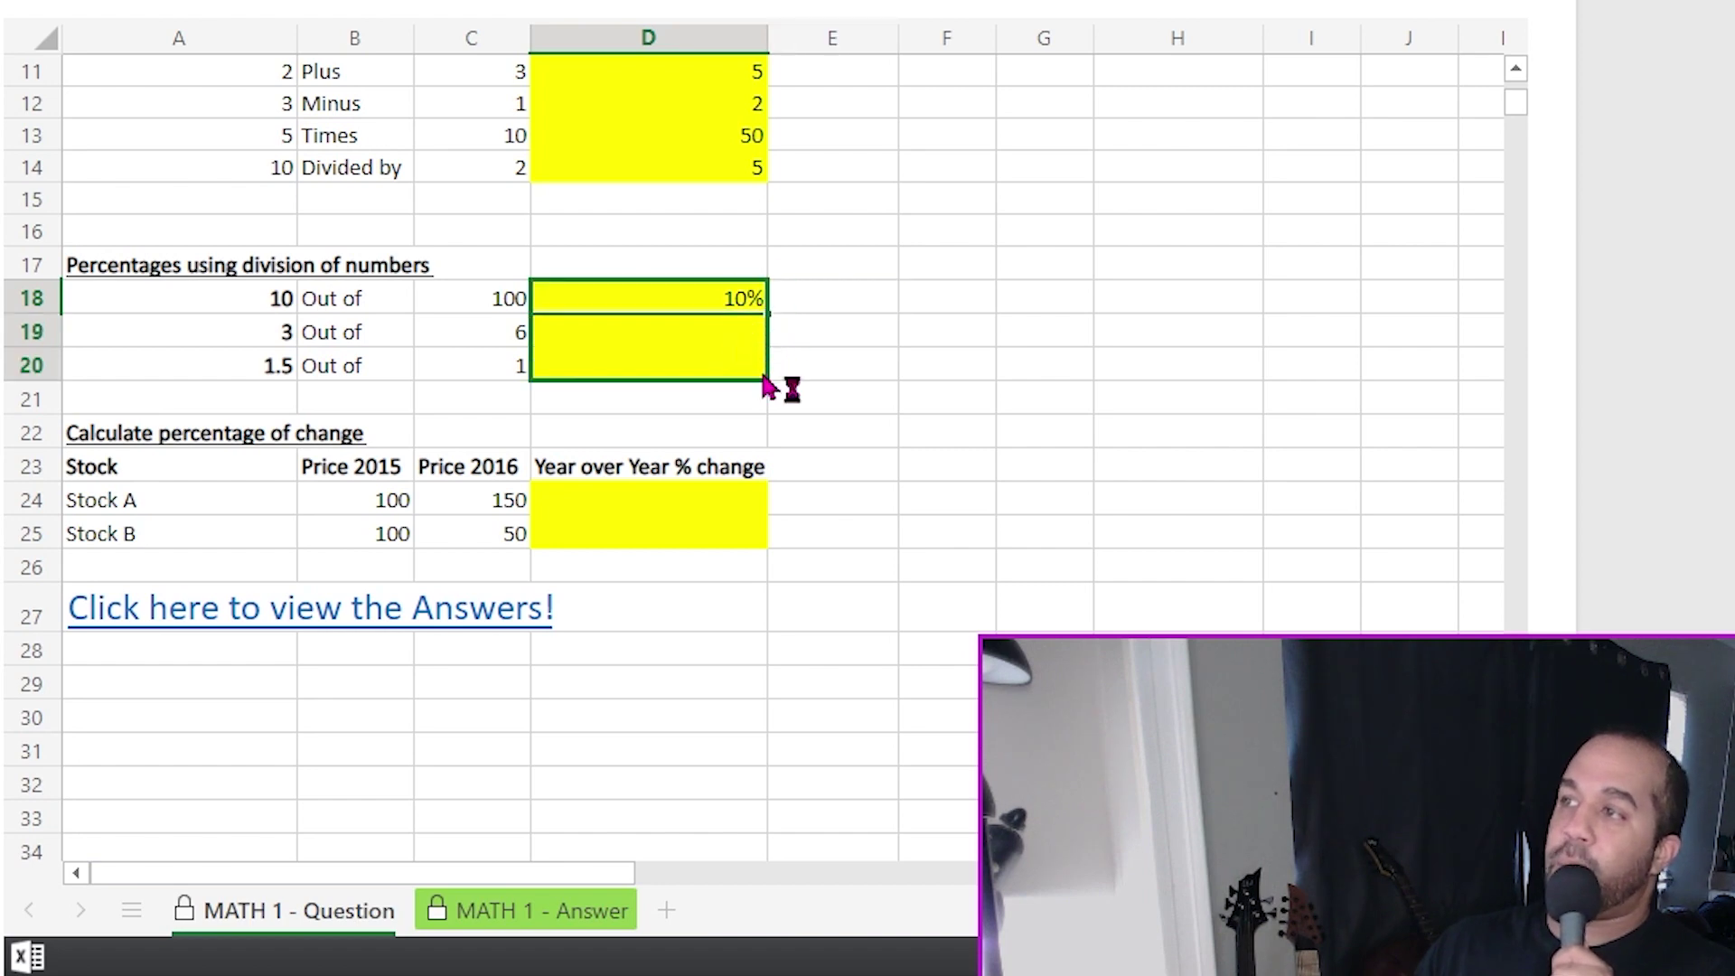
pyautogui.click(852, 359)
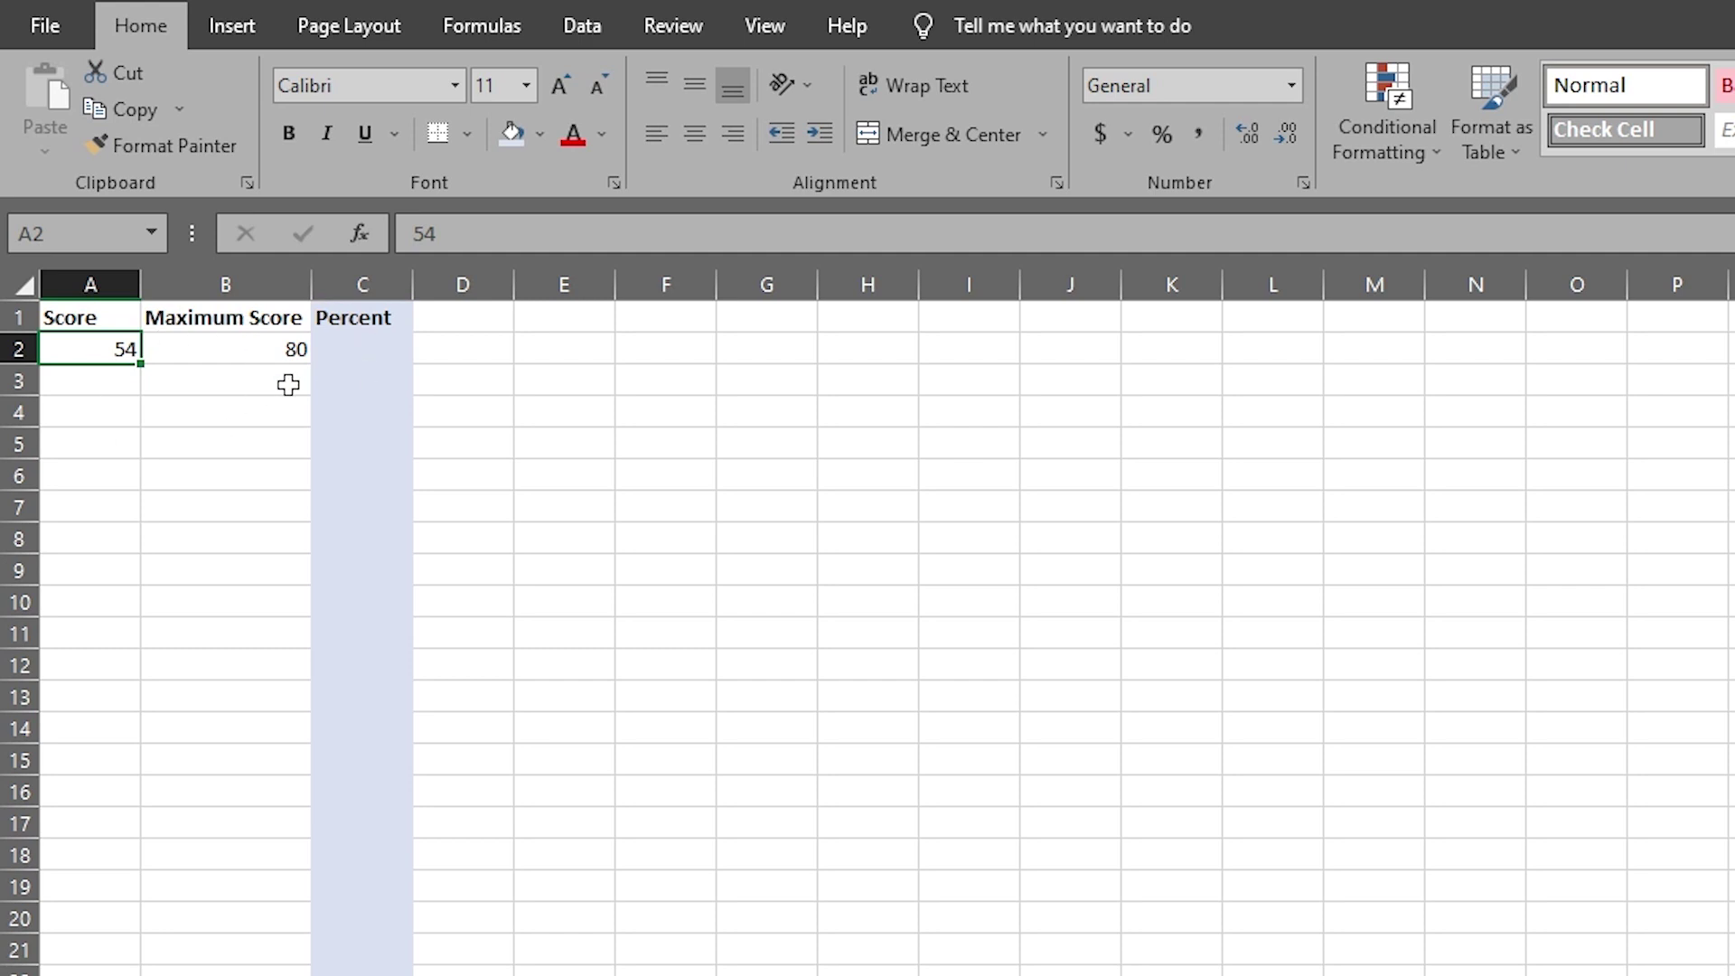
# - Copy the 80 in B2 down column B through row 31
pyautogui.click(367, 352)
pyautogui.click(113, 355)
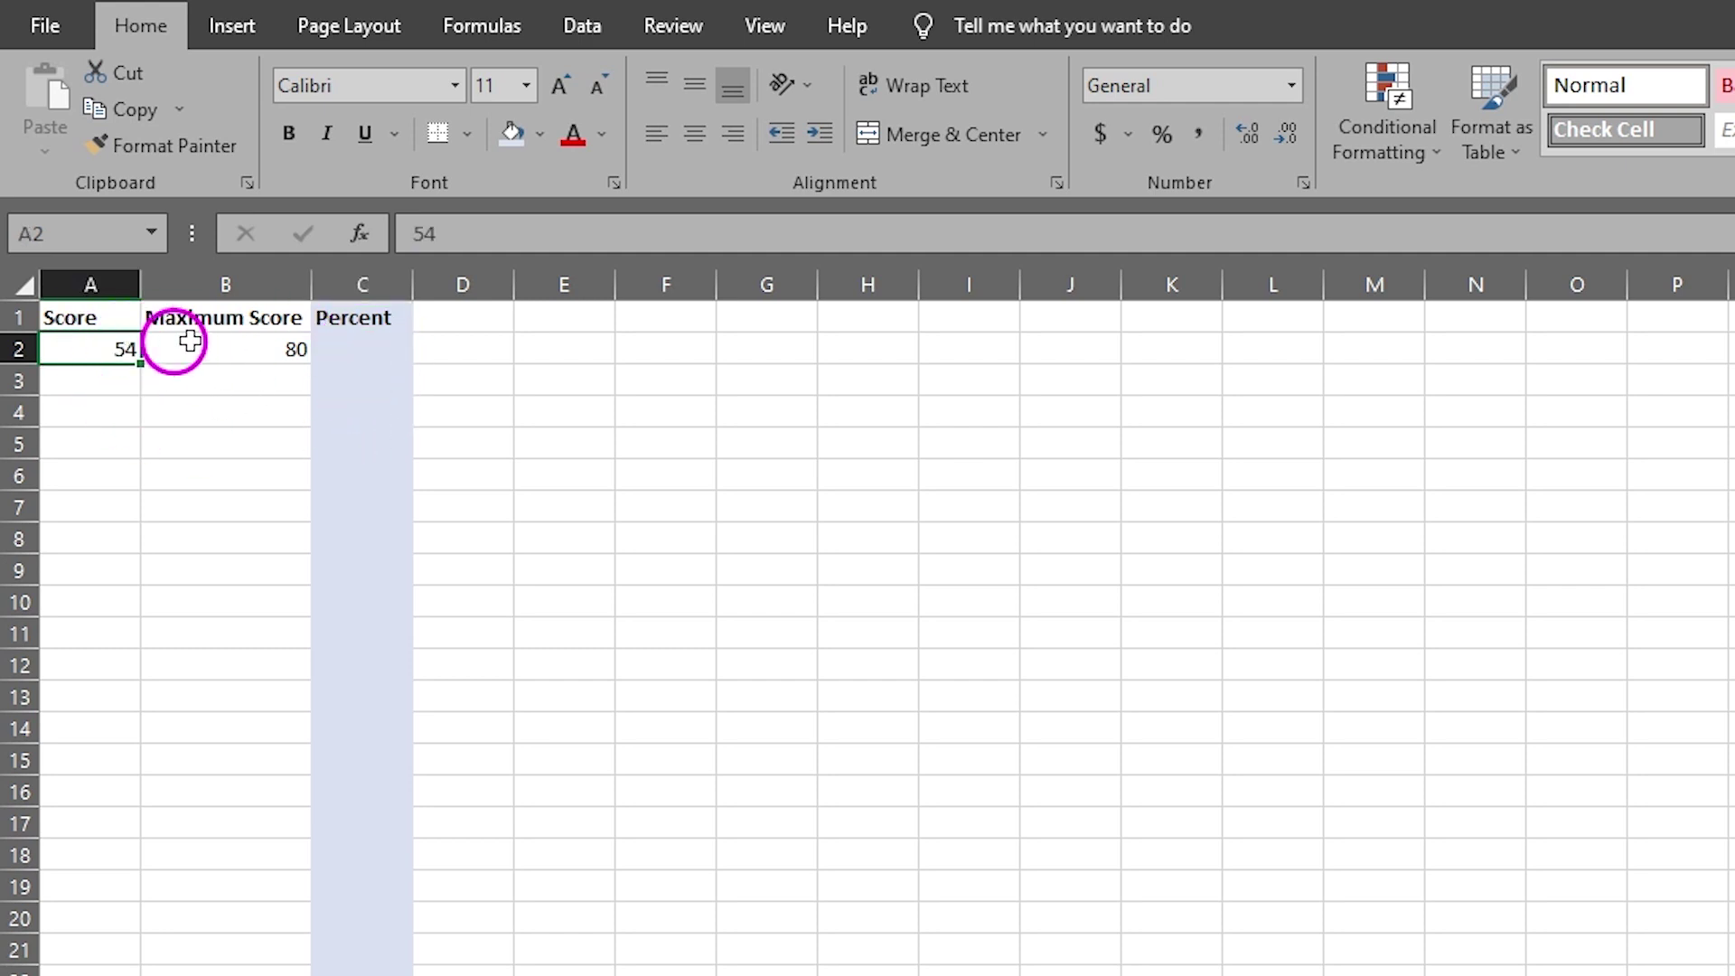
pyautogui.click(234, 349)
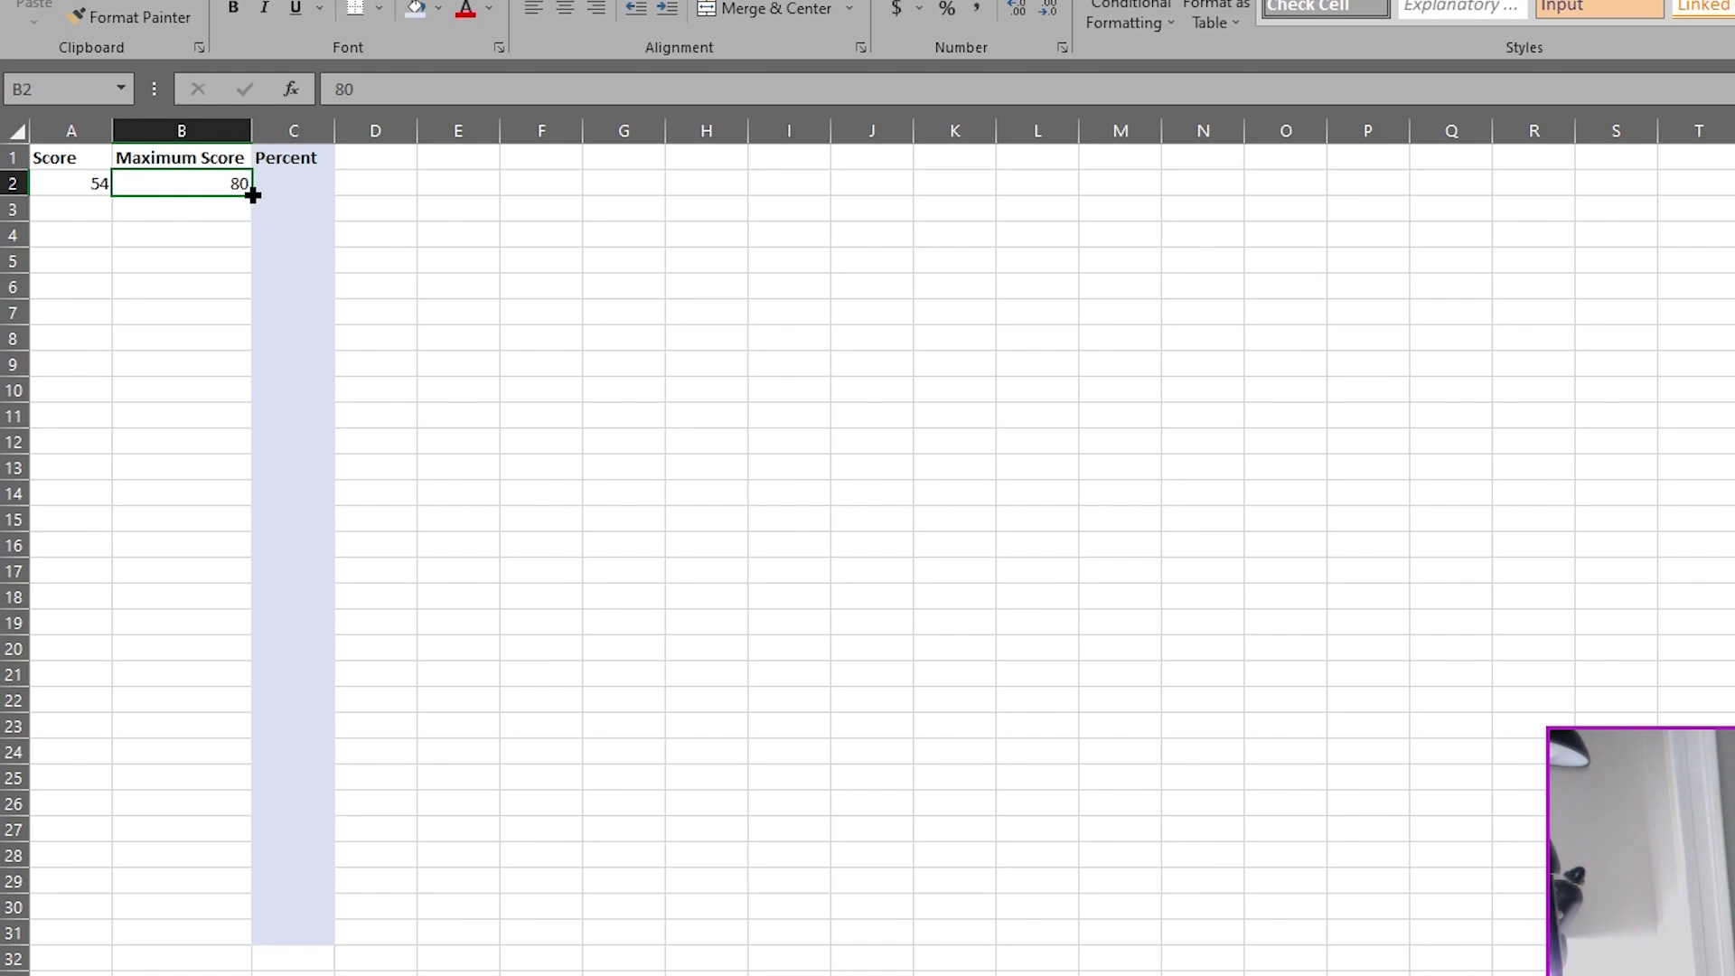
pyautogui.moveTo(254, 199); pyautogui.dragTo(241, 946)
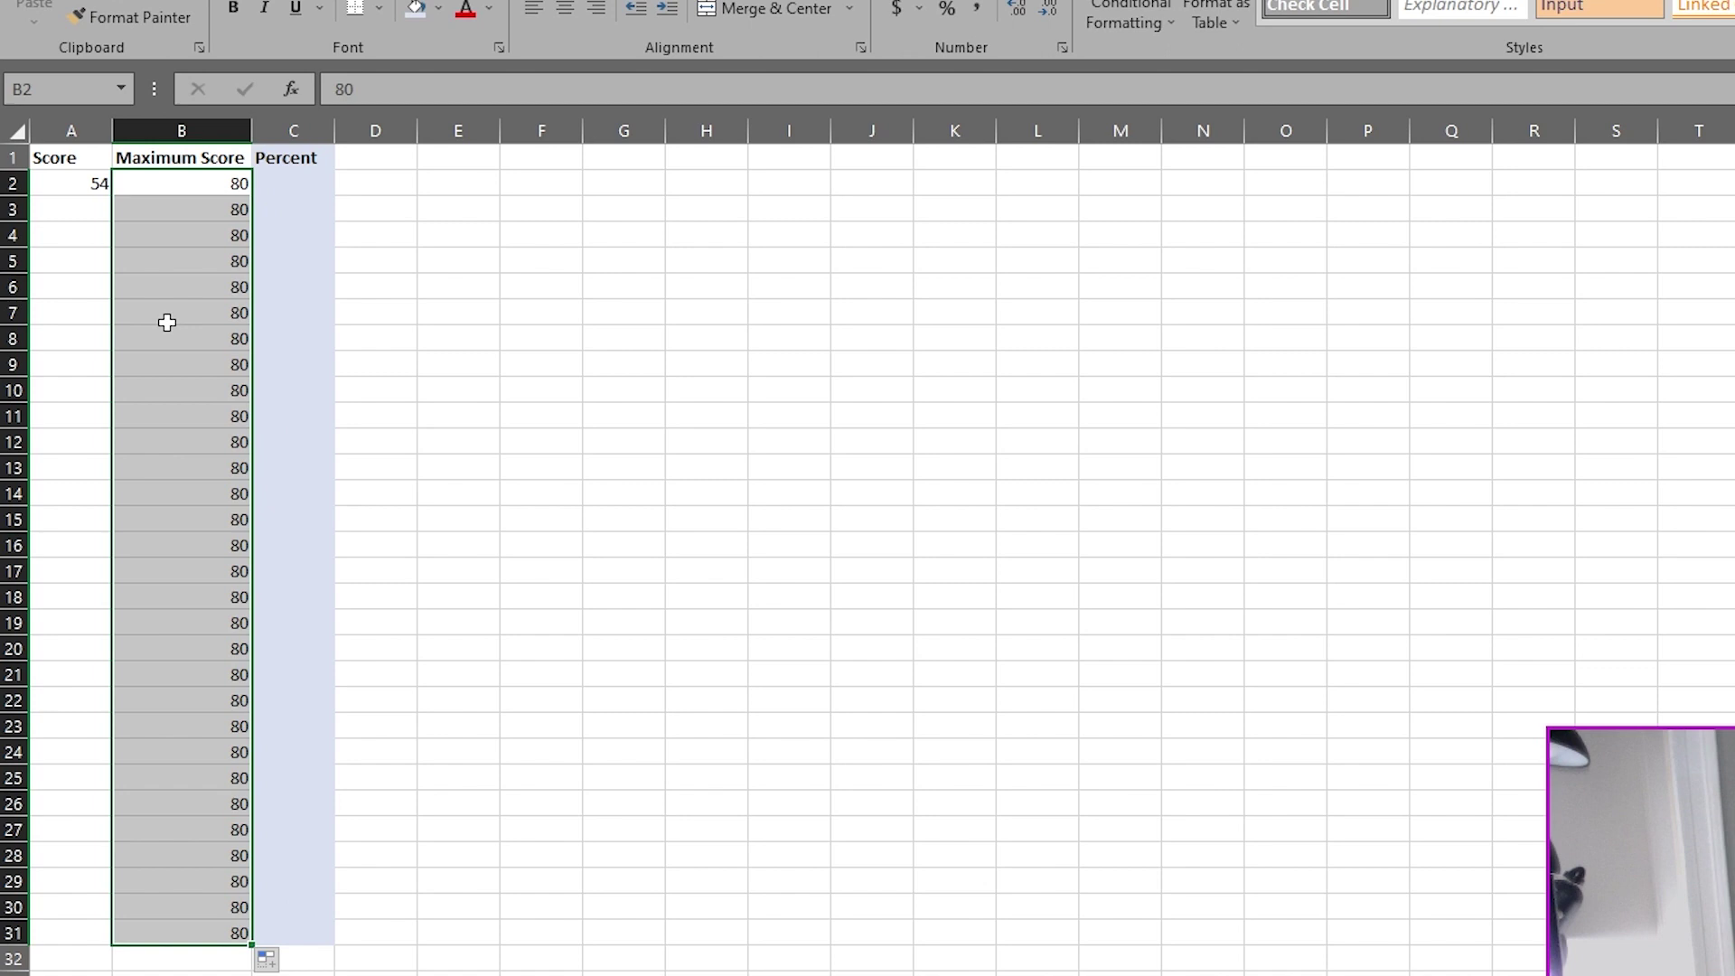
pyautogui.click(78, 185)
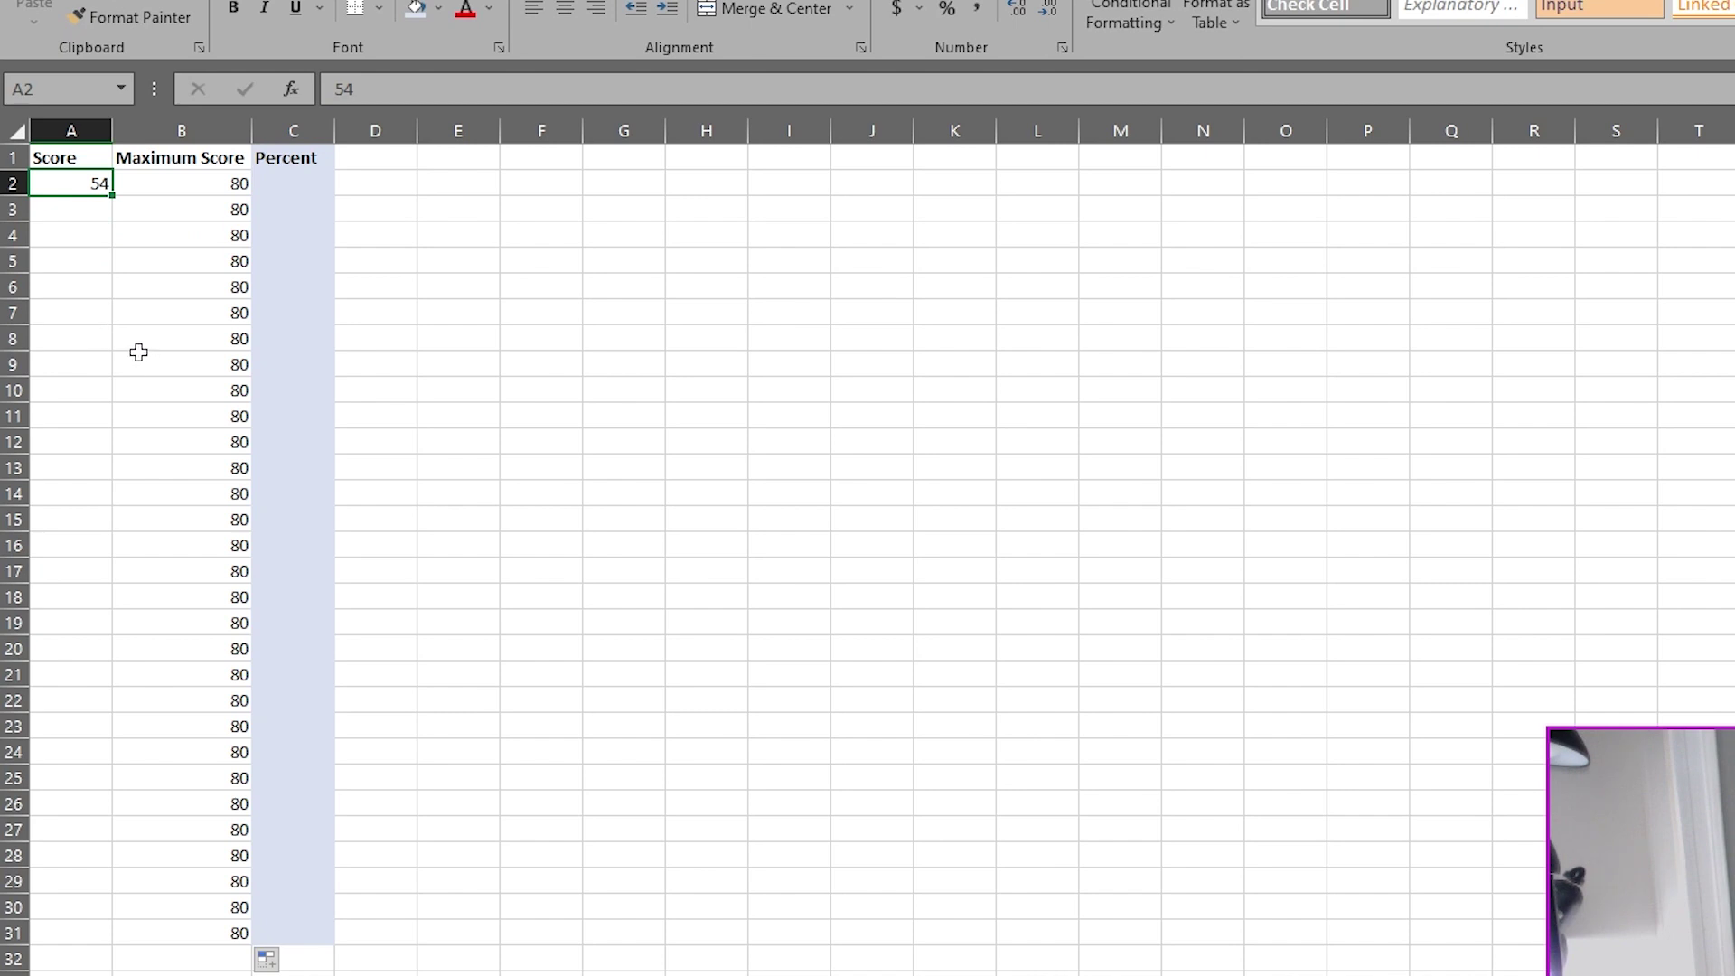
# - Enter 55 as the score in A3
pyautogui.click(76, 211)
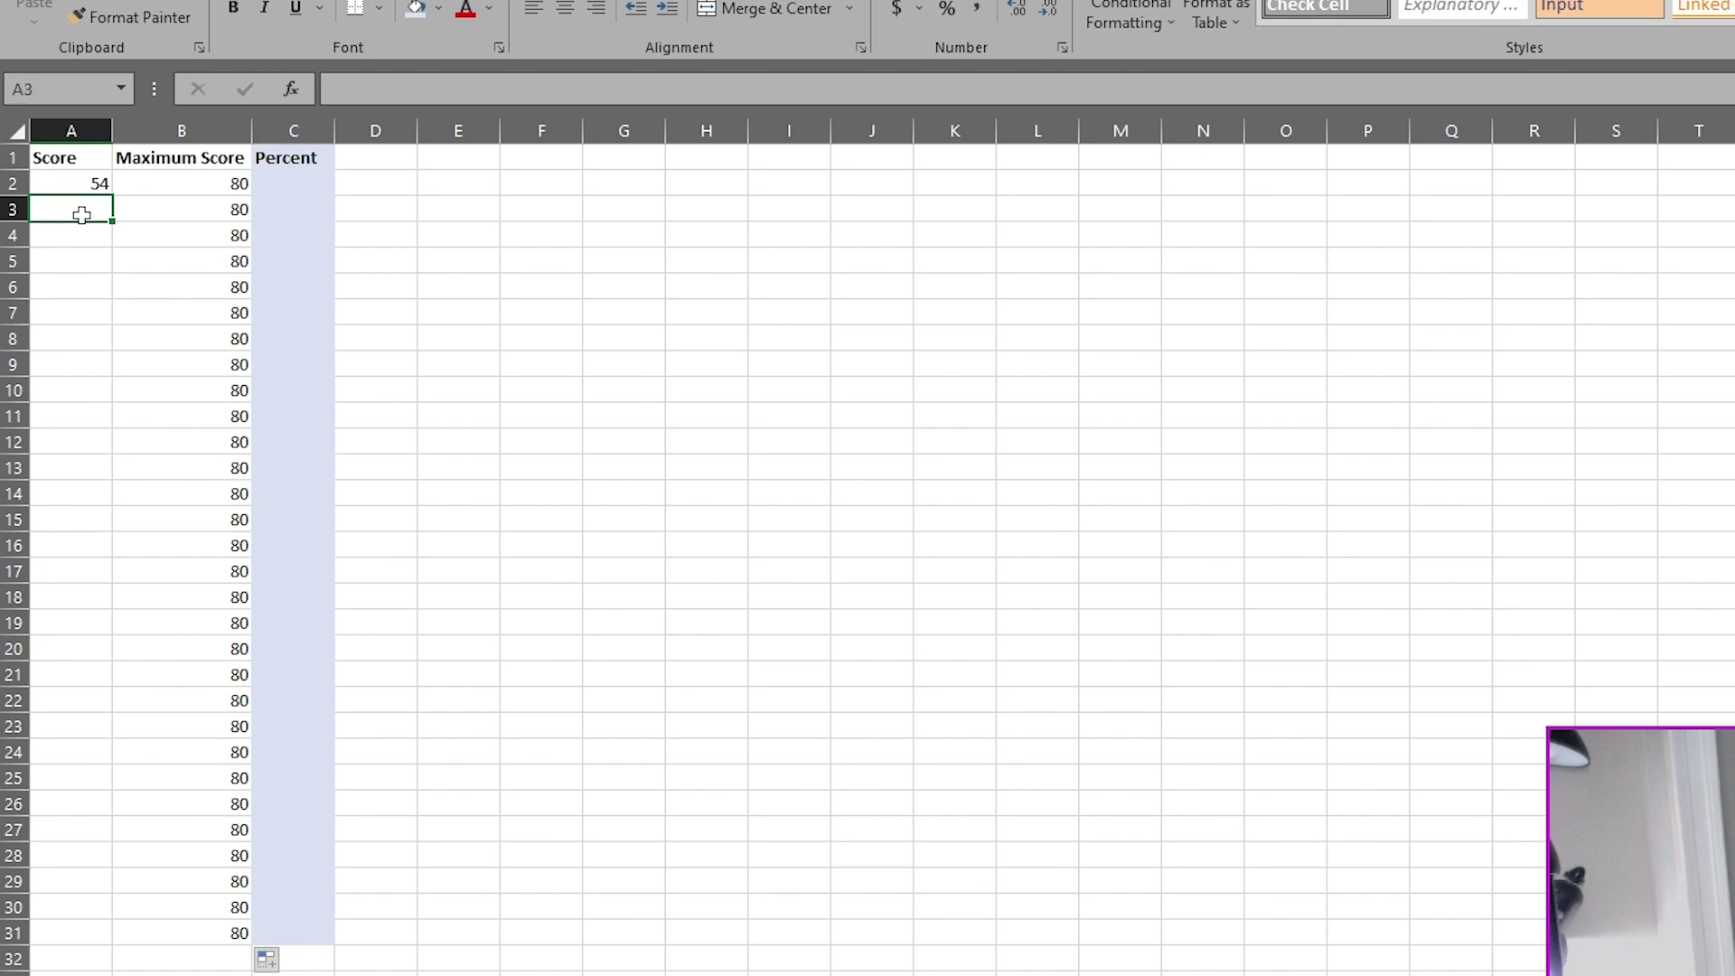
pyautogui.write('55')
pyautogui.press('Return')
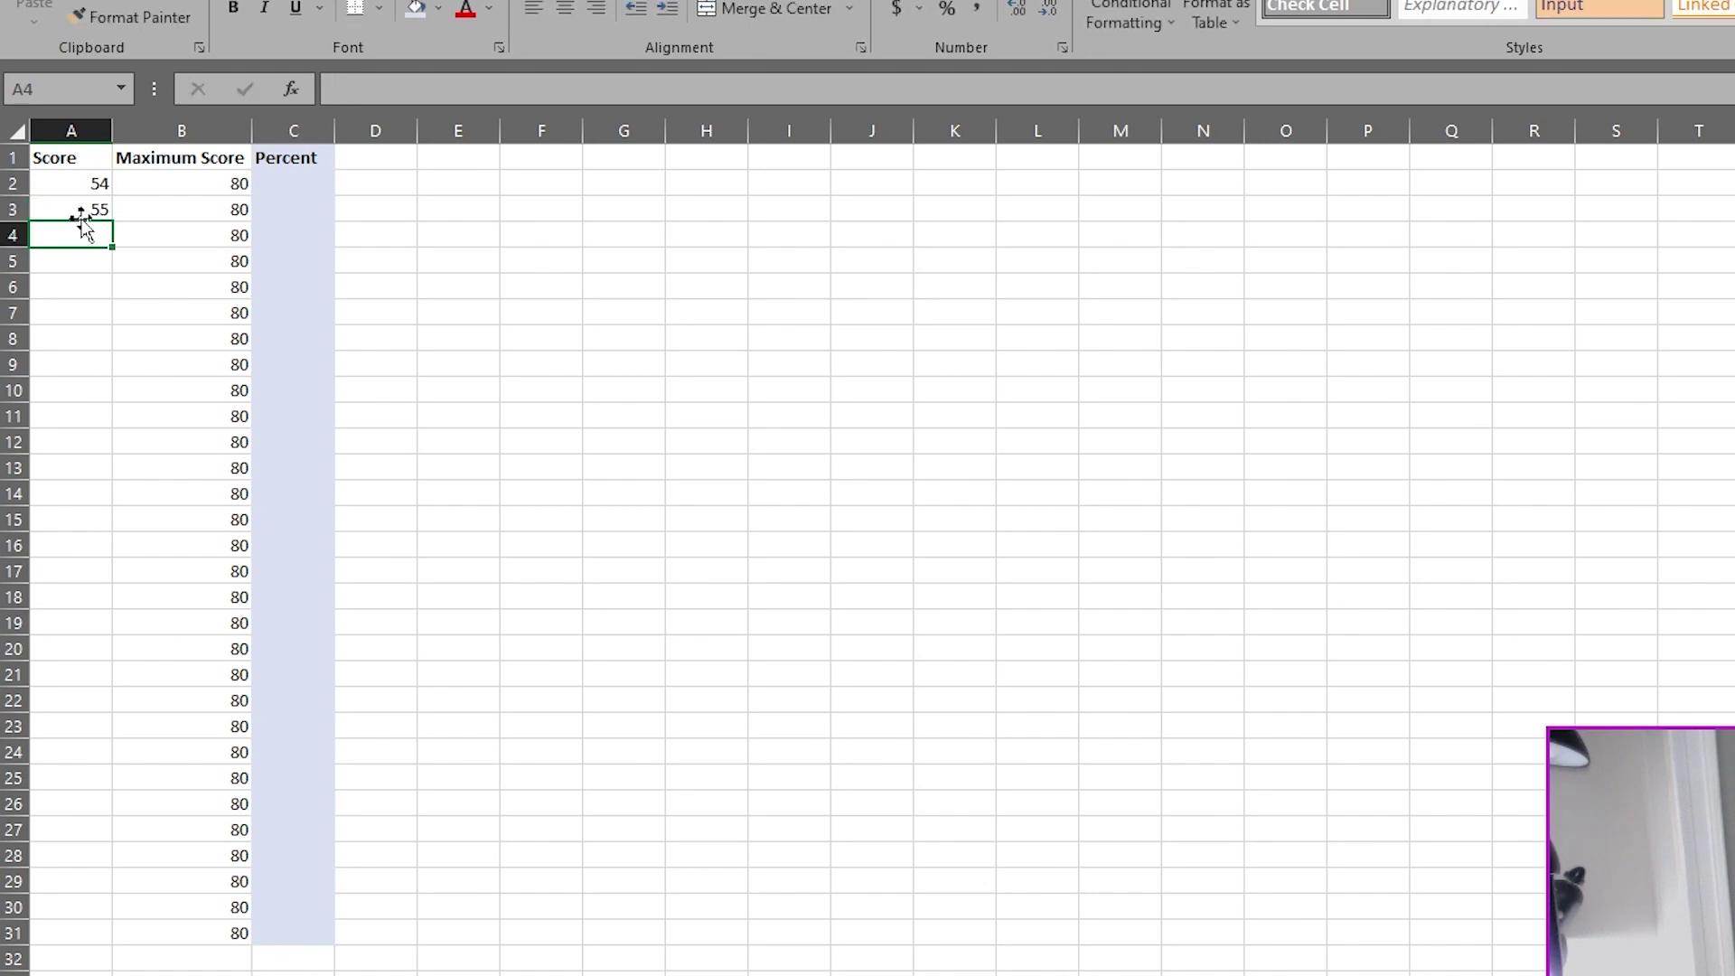
# - Extend the 54, 55 series down column A to row 31, then undo the fill
pyautogui.click(76, 210)
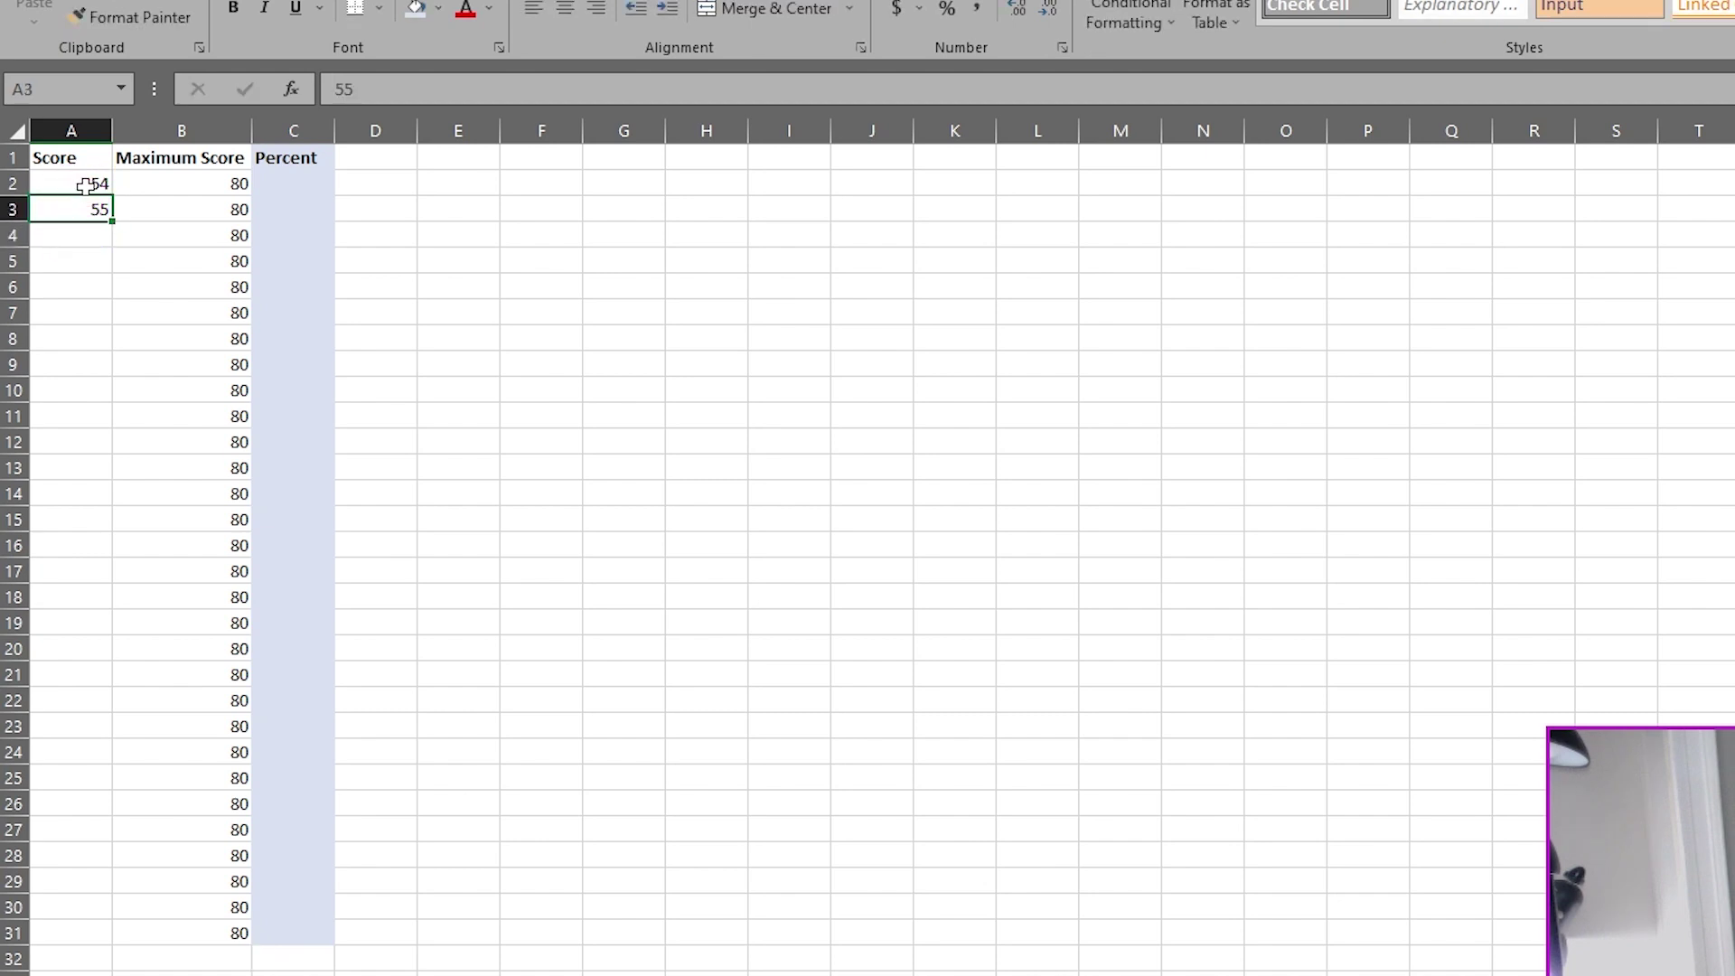
pyautogui.moveTo(94, 181); pyautogui.dragTo(92, 214)
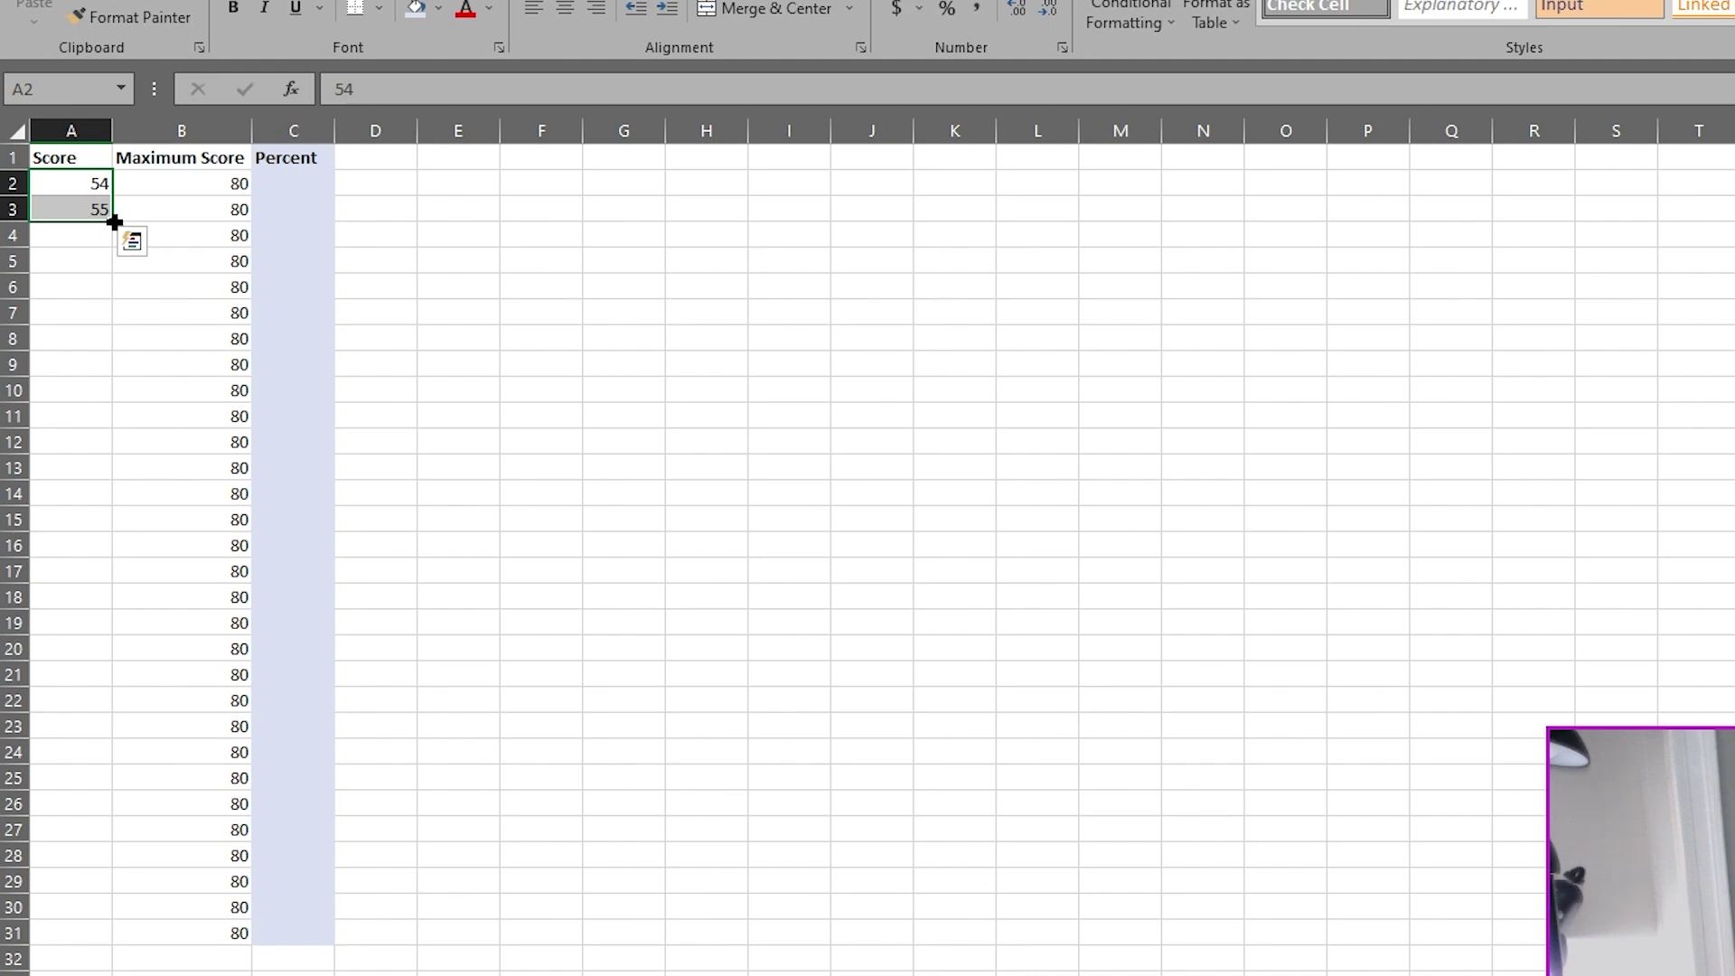
pyautogui.moveTo(114, 223); pyautogui.dragTo(121, 956)
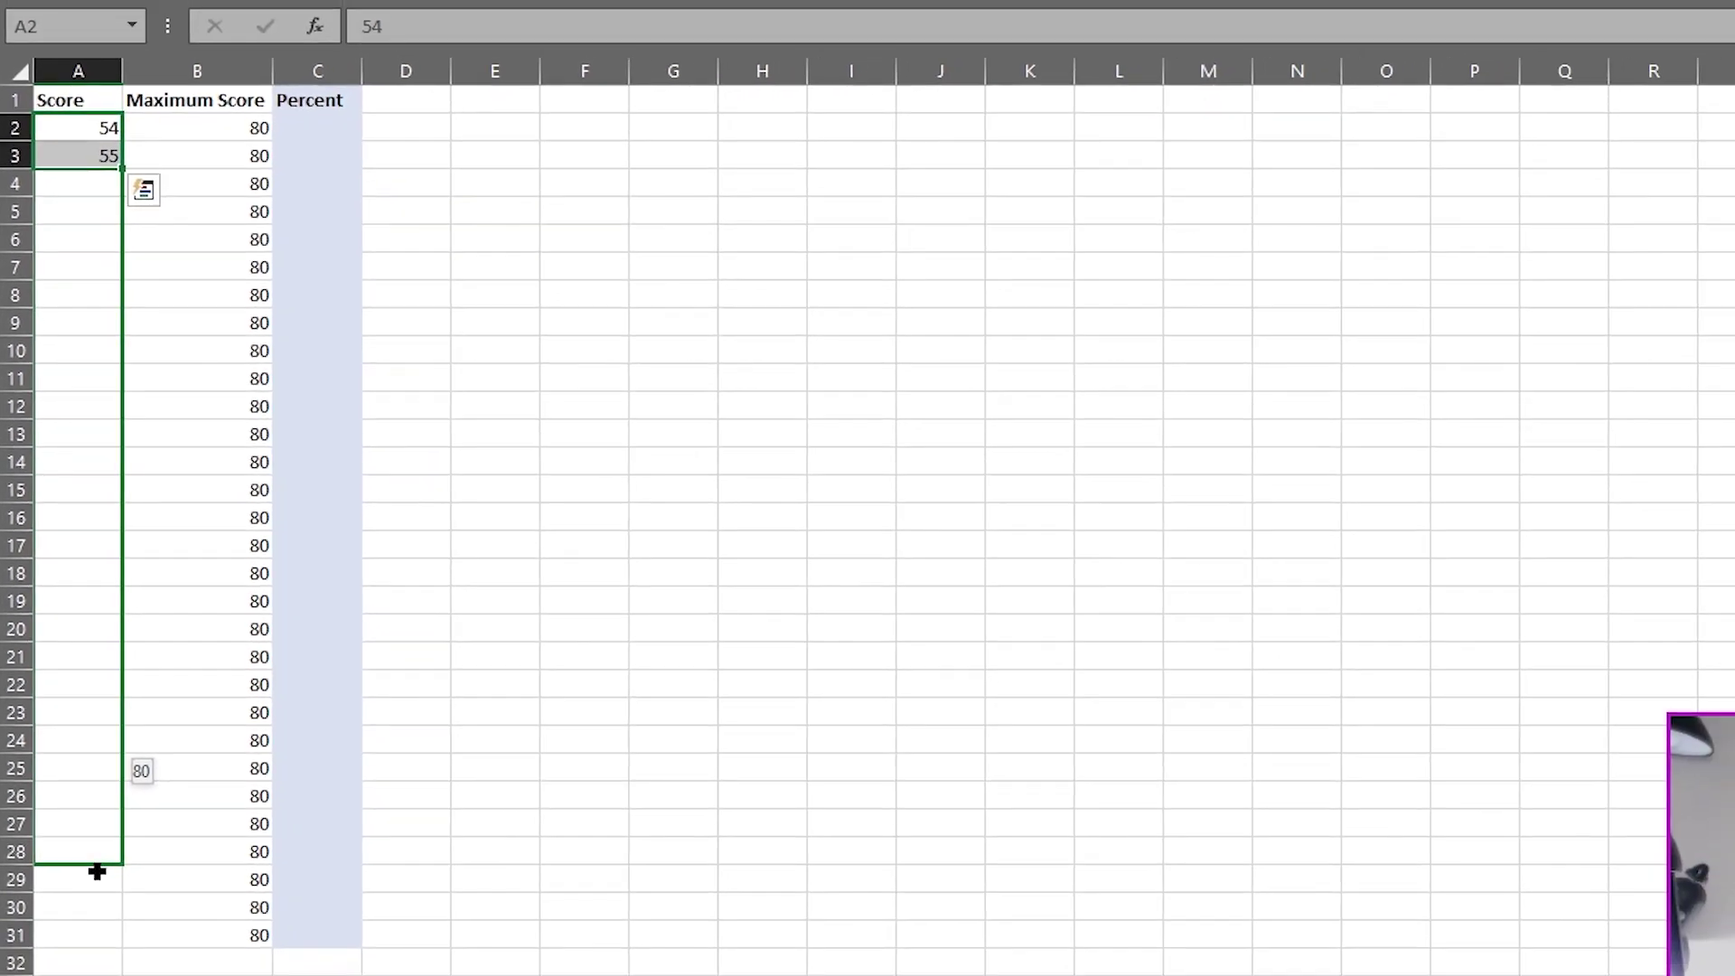
pyautogui.moveTo(96, 872); pyautogui.dragTo(105, 937)
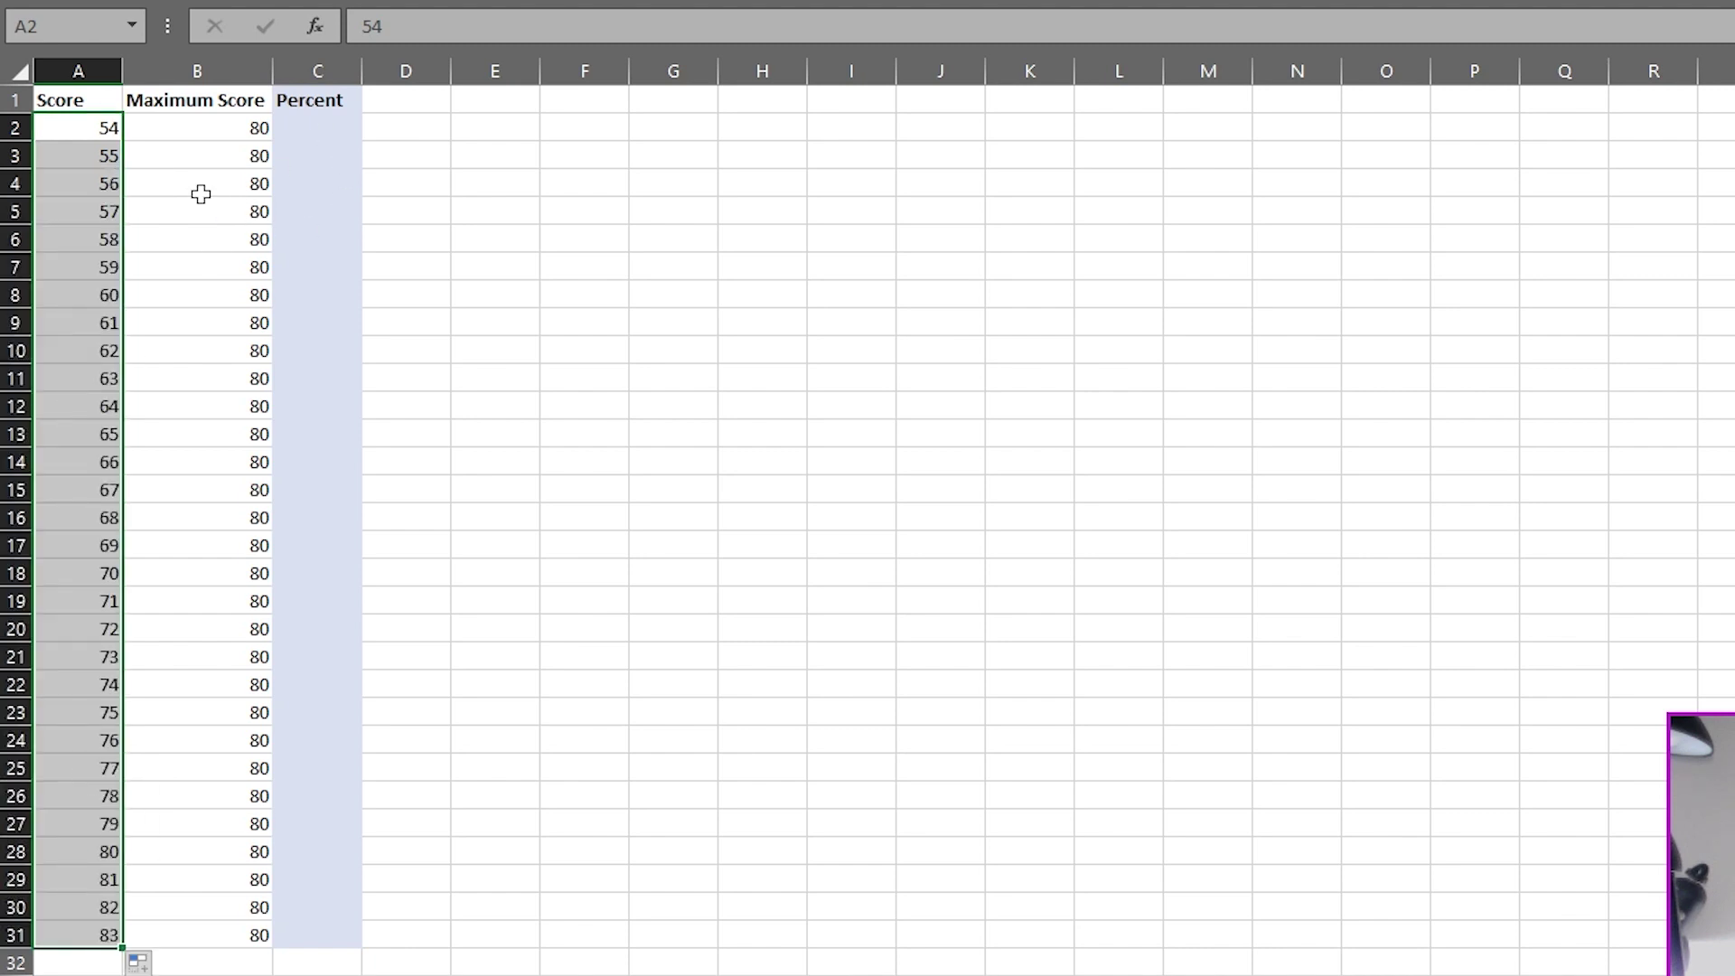
pyautogui.hotkey('ctrl', 'z')
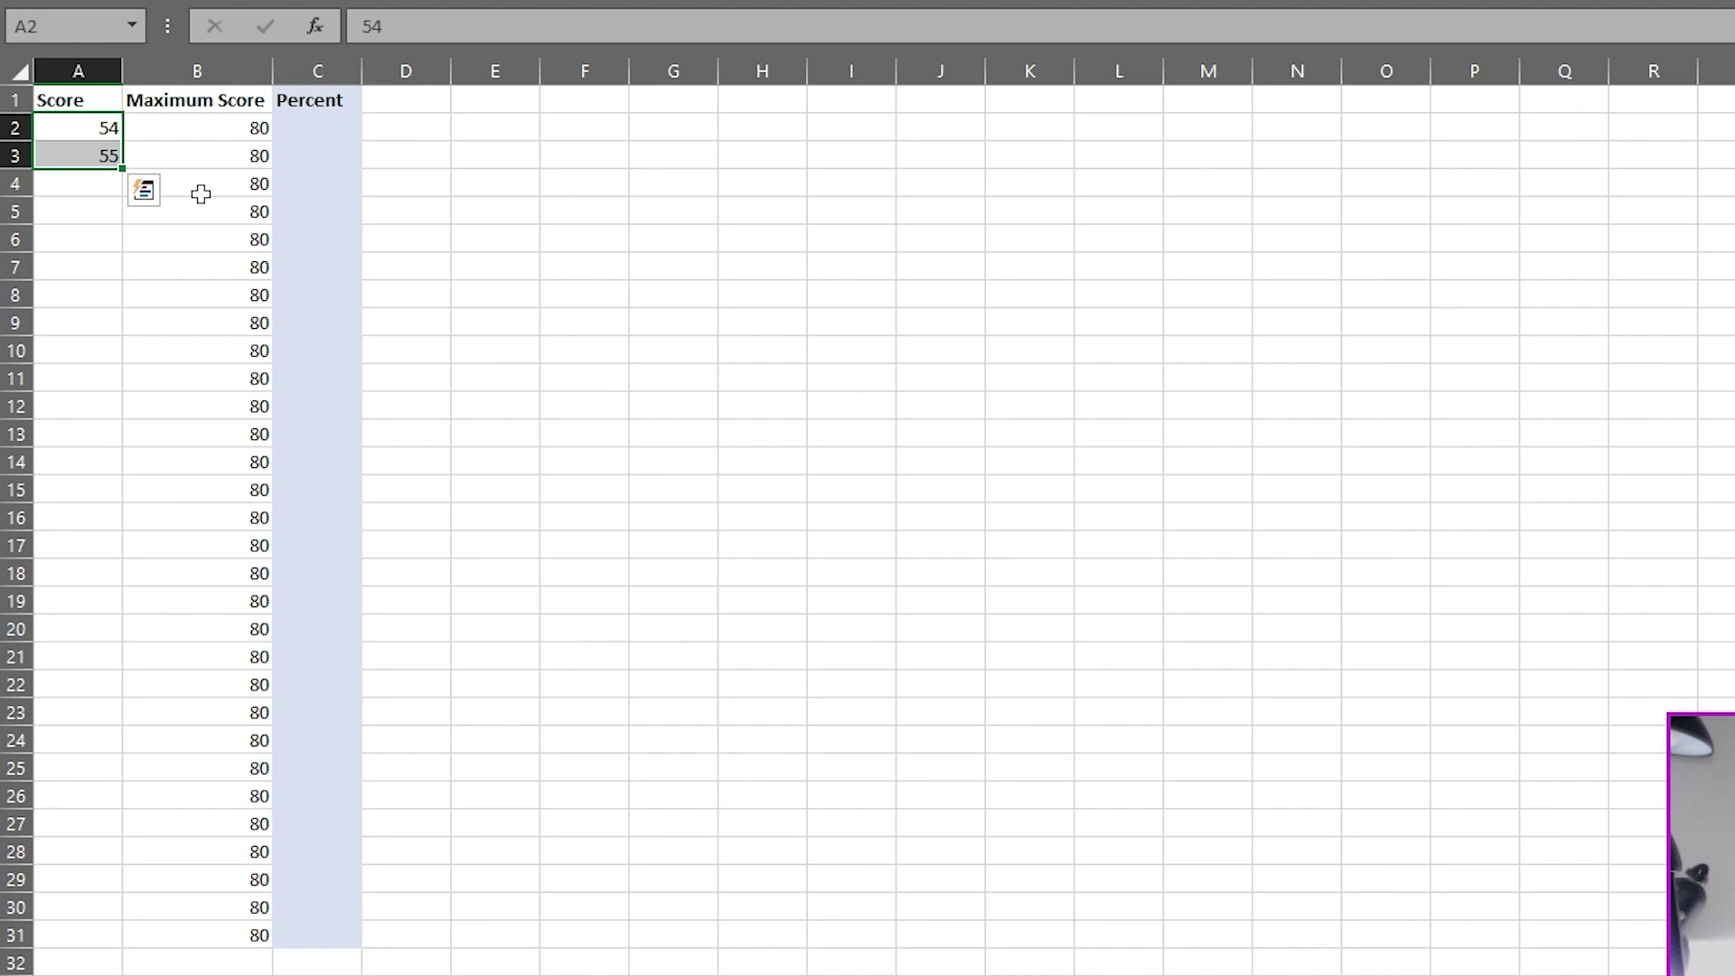
# - Change A3 to 57, extend the score series down column A, then undo it
pyautogui.click(100, 156)
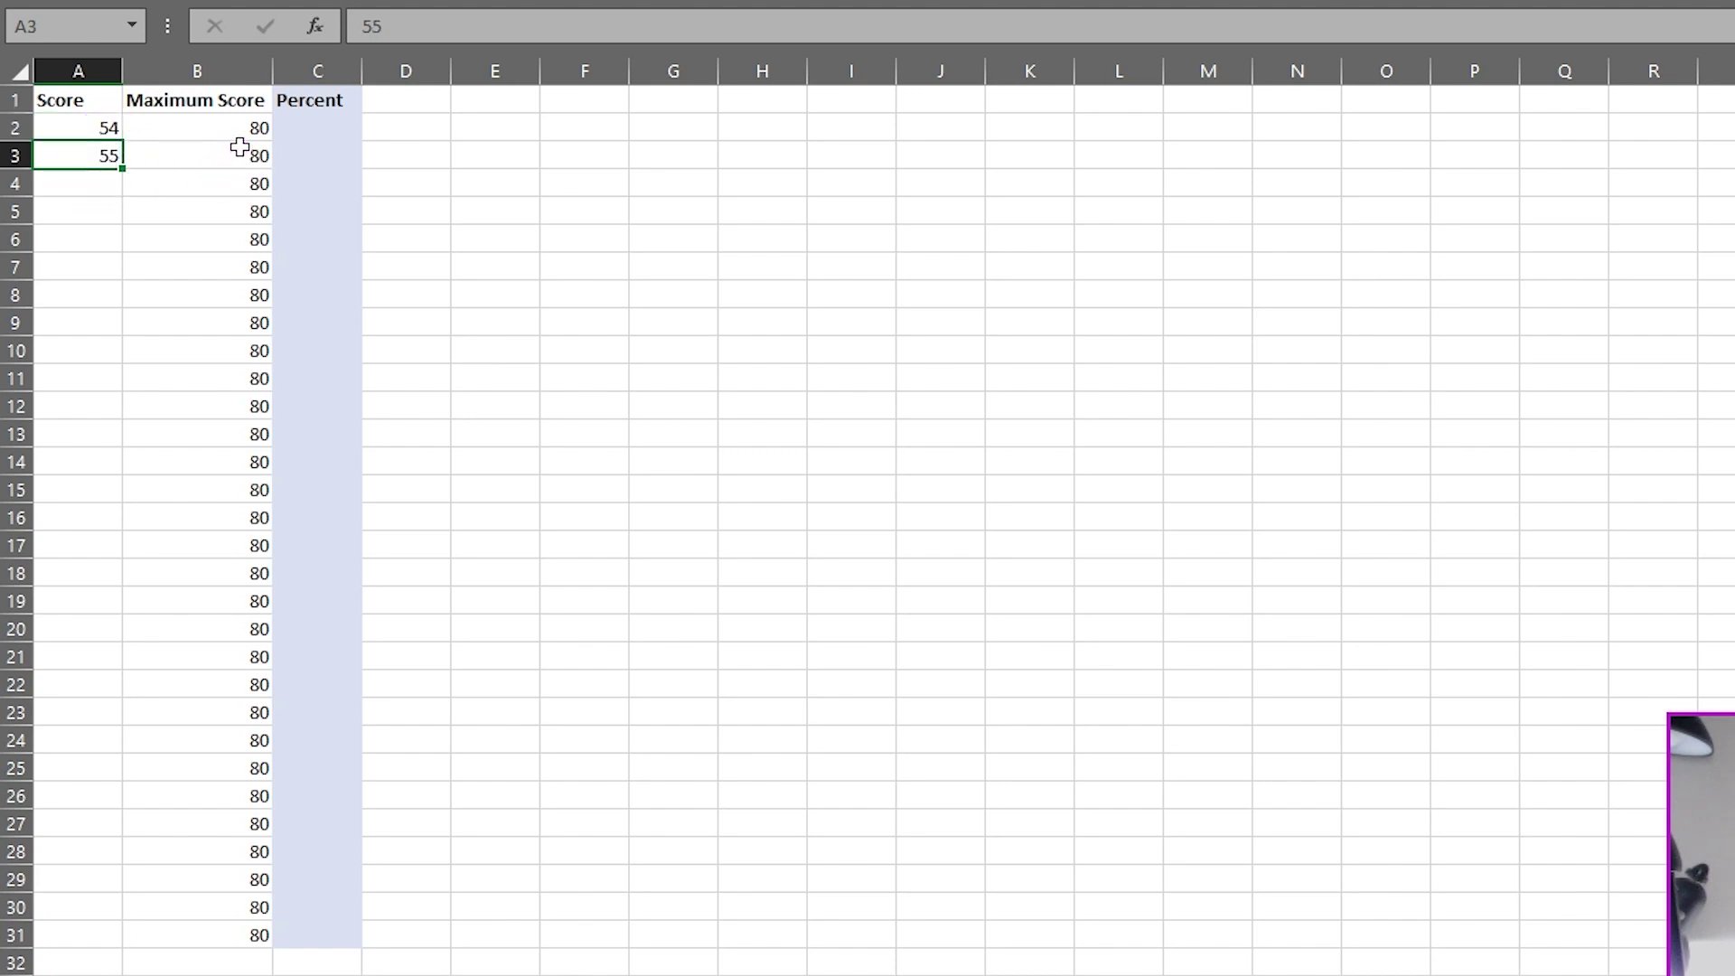
pyautogui.write('57')
pyautogui.press('Return')
pyautogui.moveTo(85, 127); pyautogui.dragTo(94, 160)
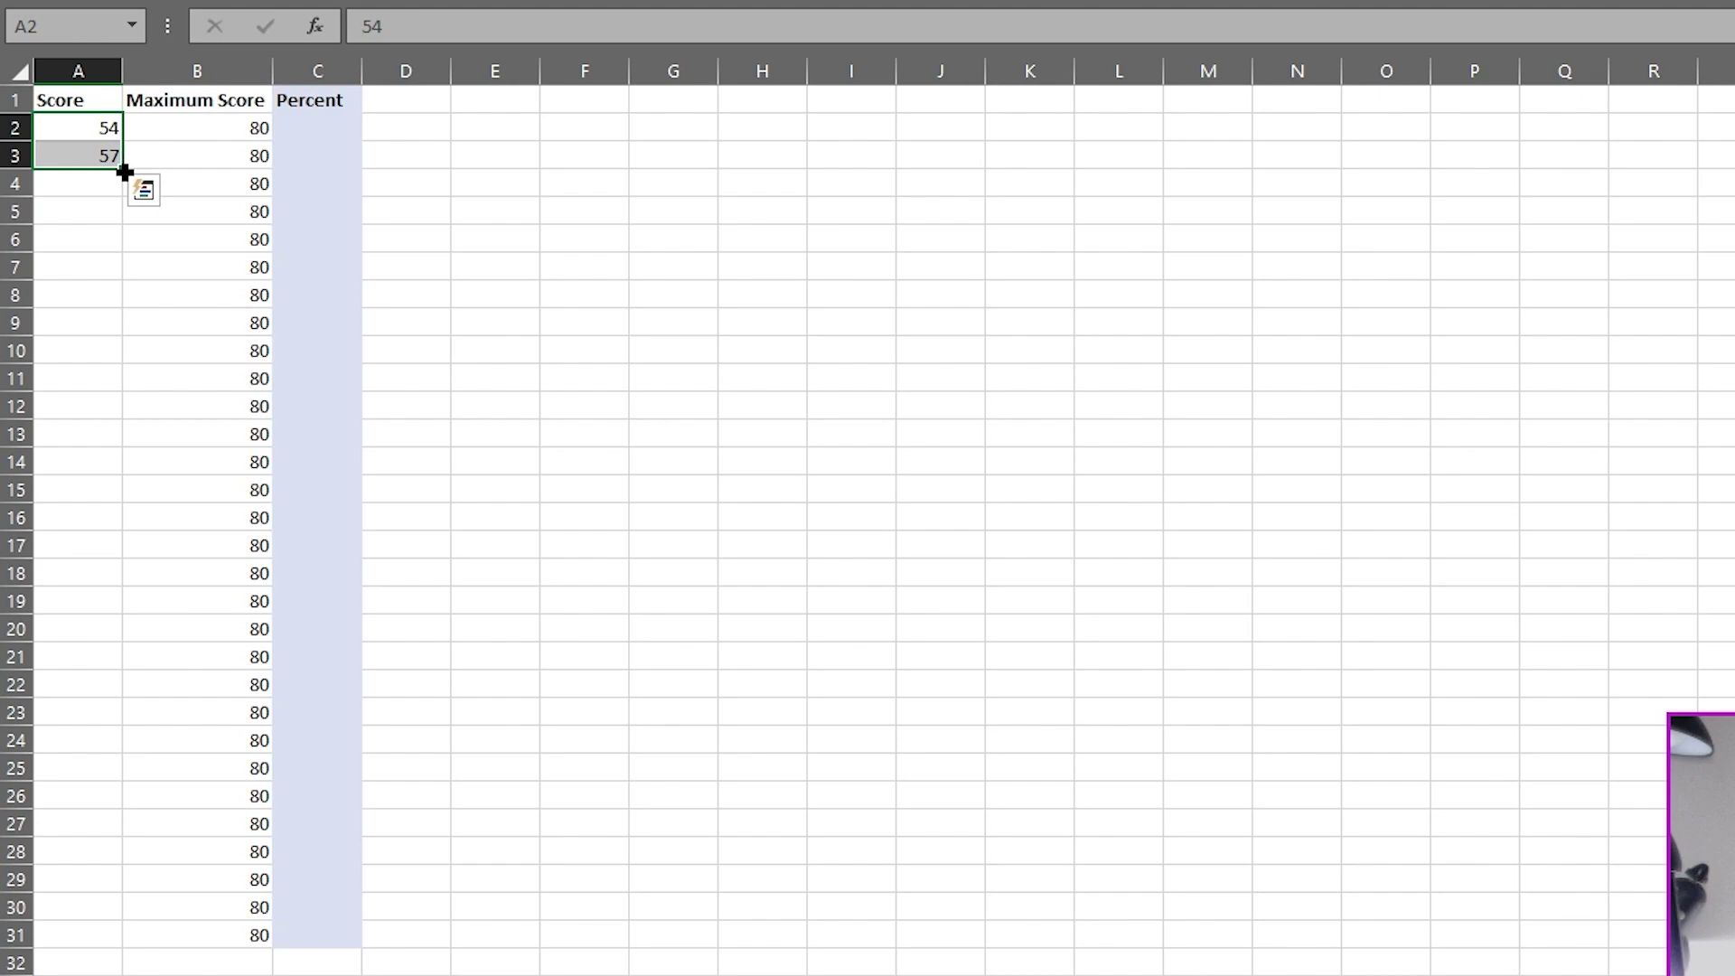
pyautogui.moveTo(123, 170); pyautogui.dragTo(120, 341)
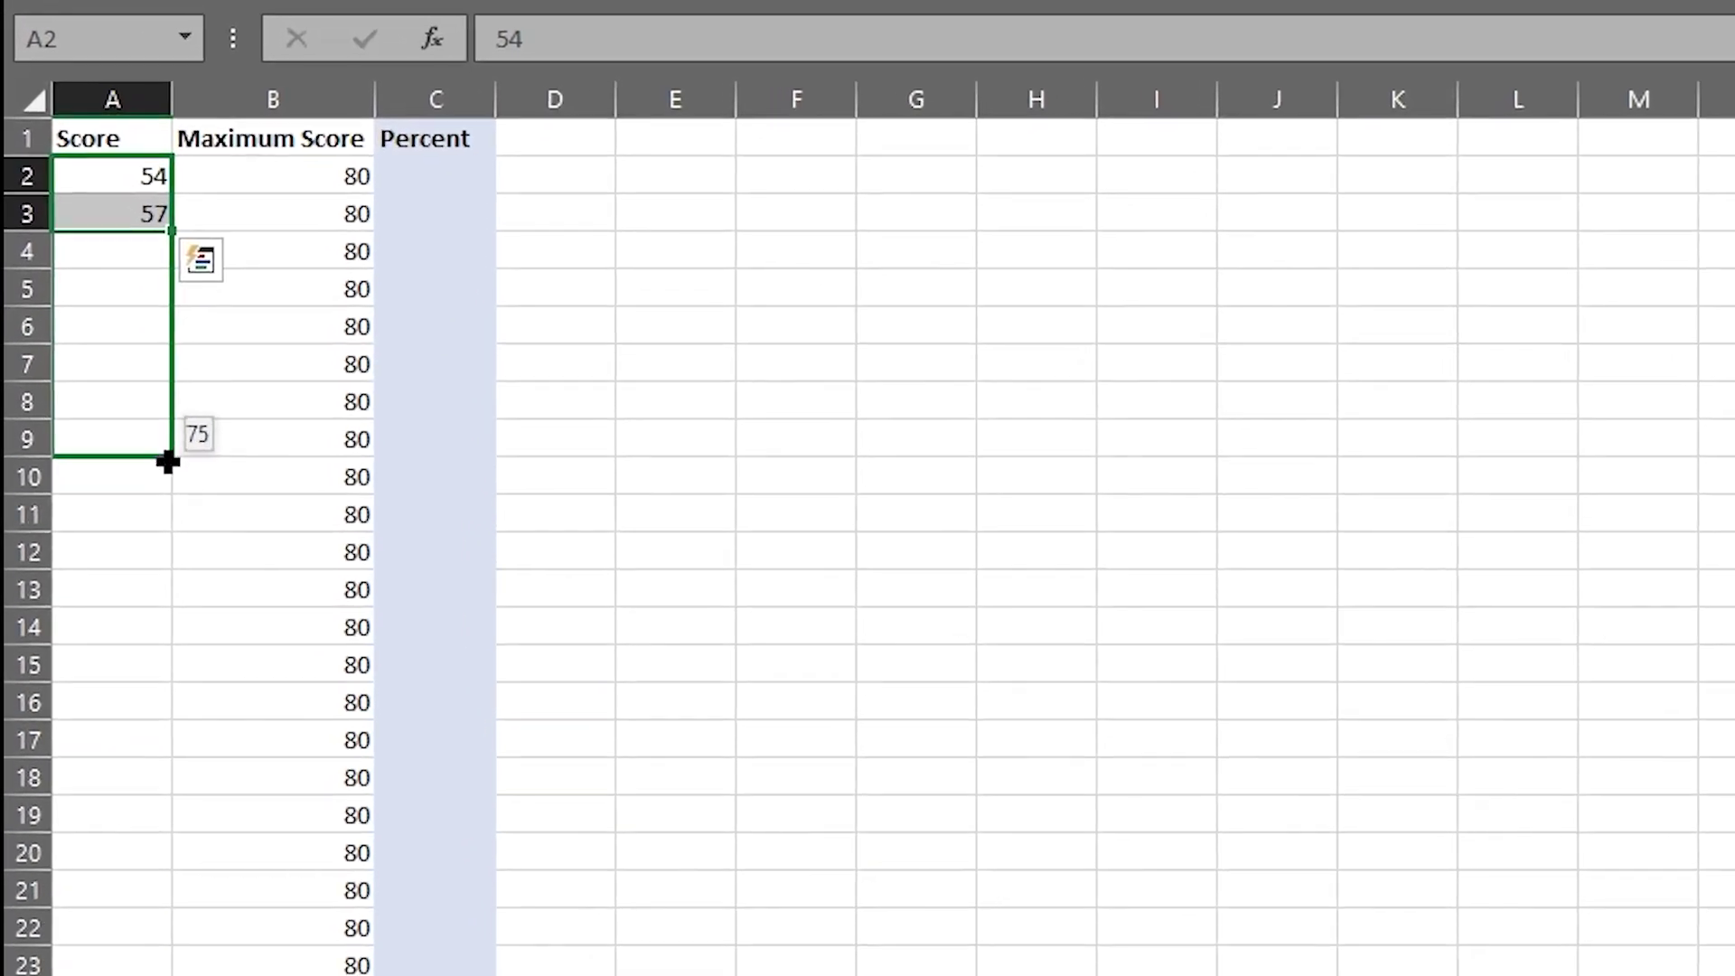
pyautogui.moveTo(167, 462); pyautogui.dragTo(143, 783)
pyautogui.hotkey('ctrl', 'z')
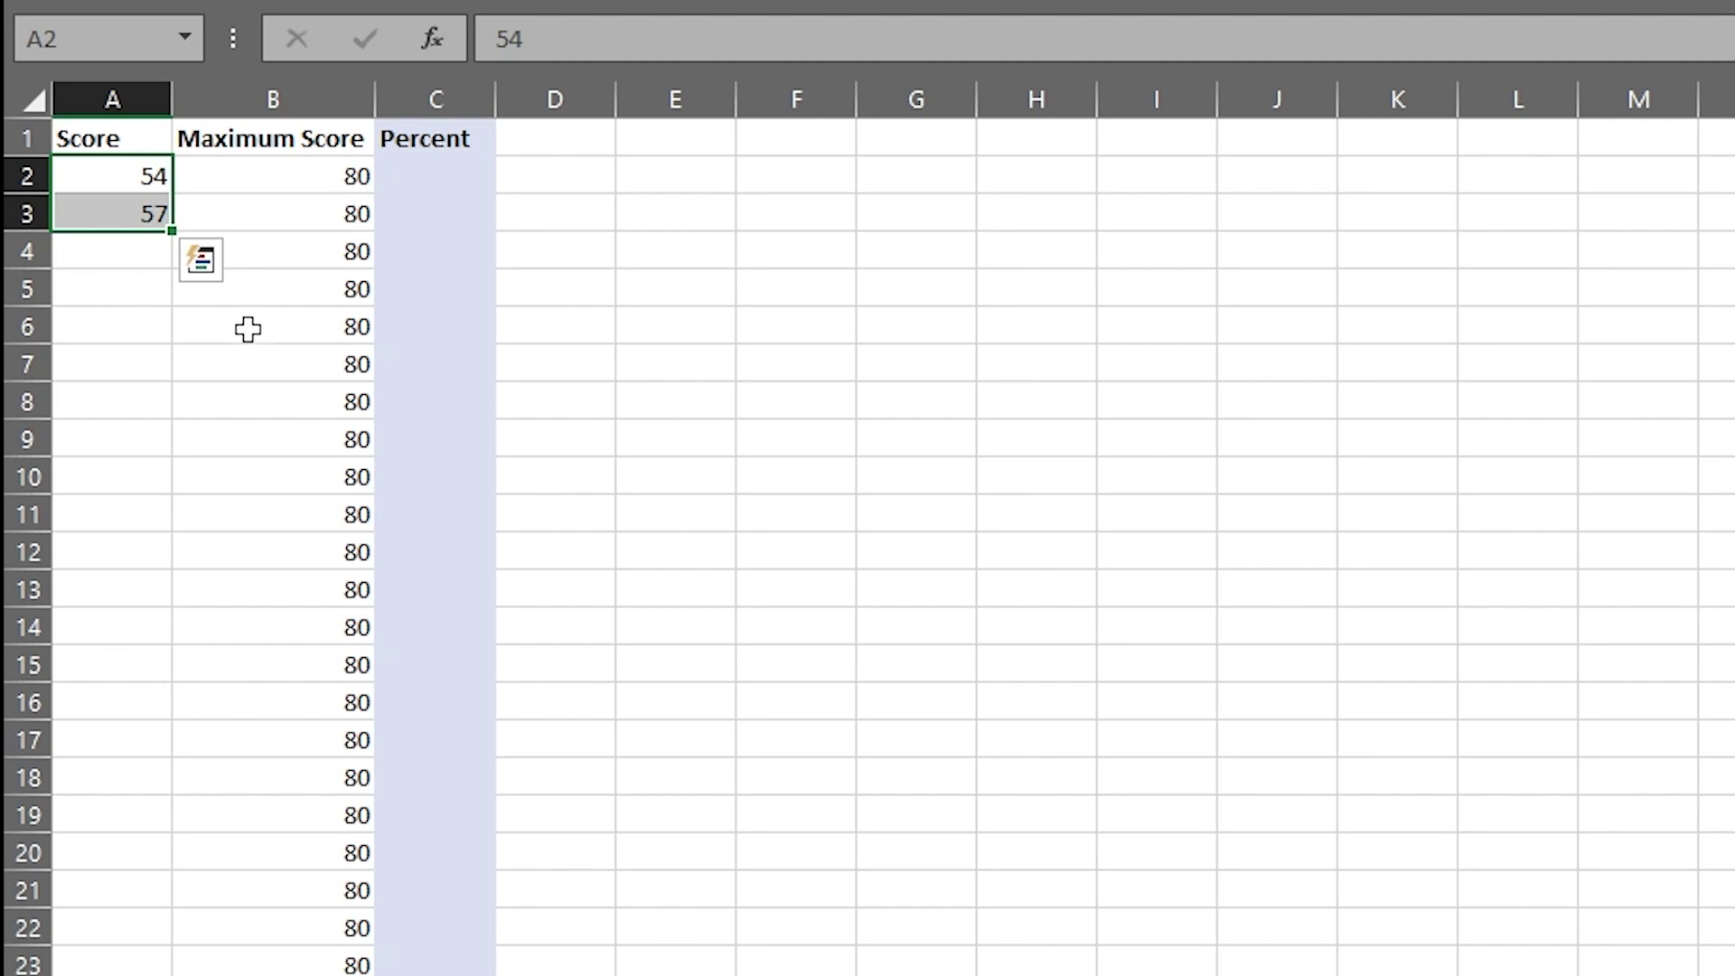
# - Change A3 to 53 and select the first scores as the series pattern
pyautogui.click(157, 207)
pyautogui.write('53')
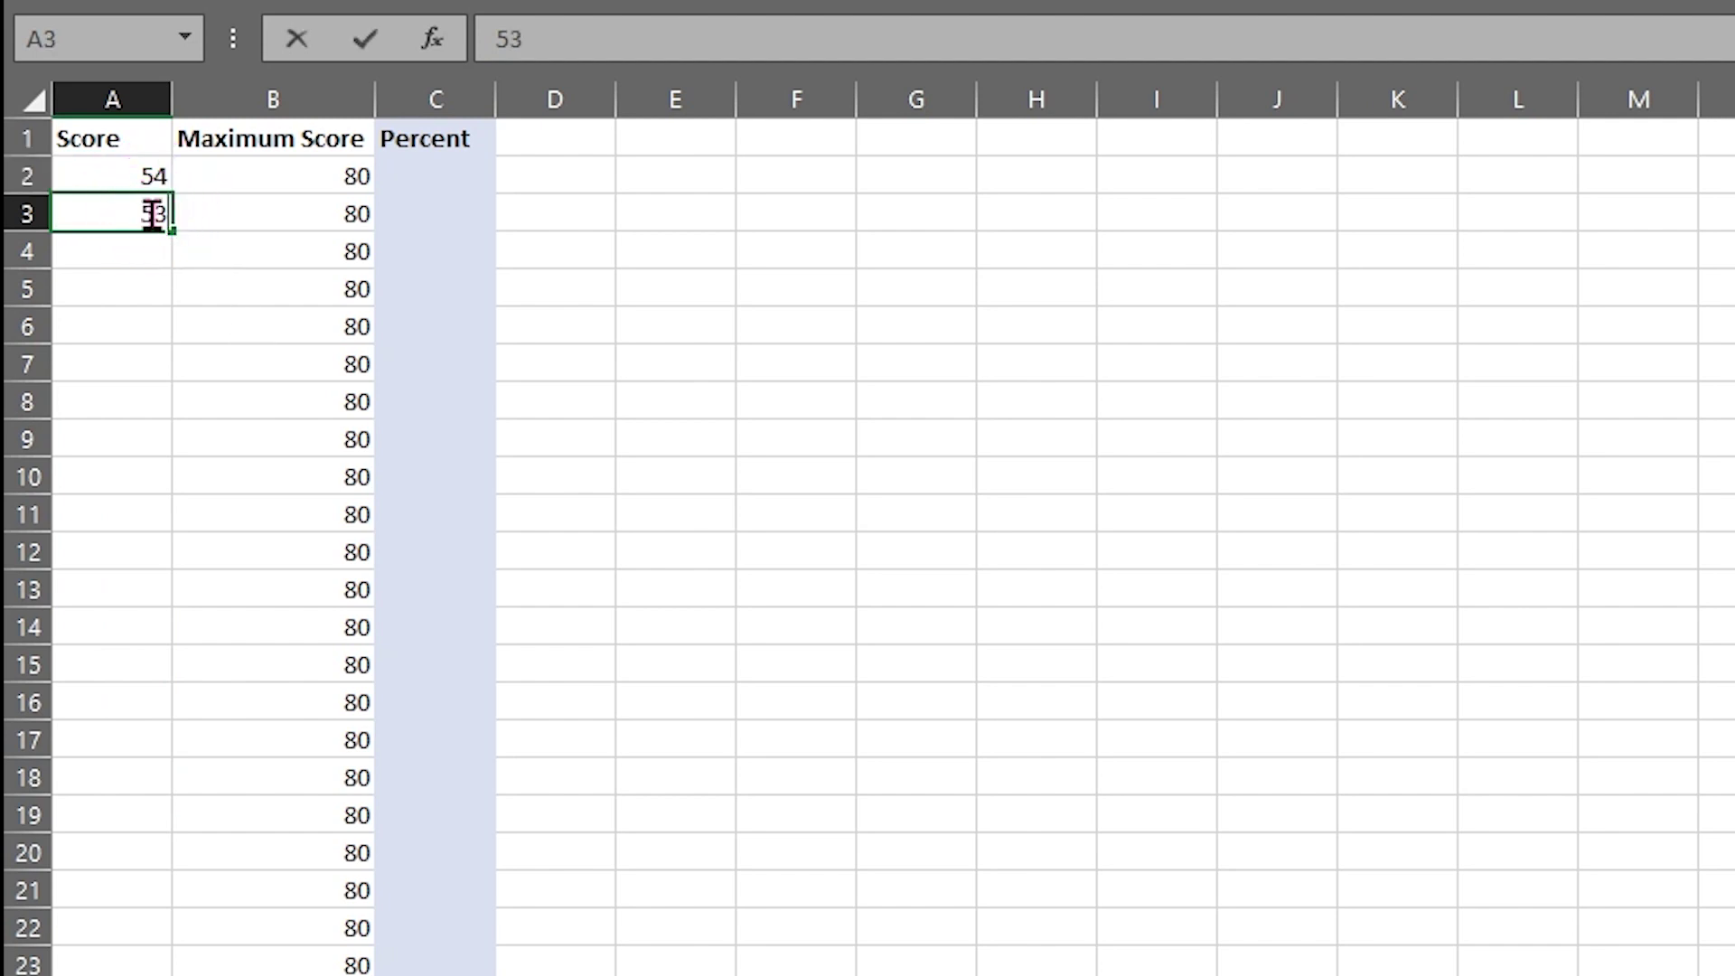
pyautogui.click(232, 312)
pyautogui.moveTo(128, 174); pyautogui.dragTo(175, 678)
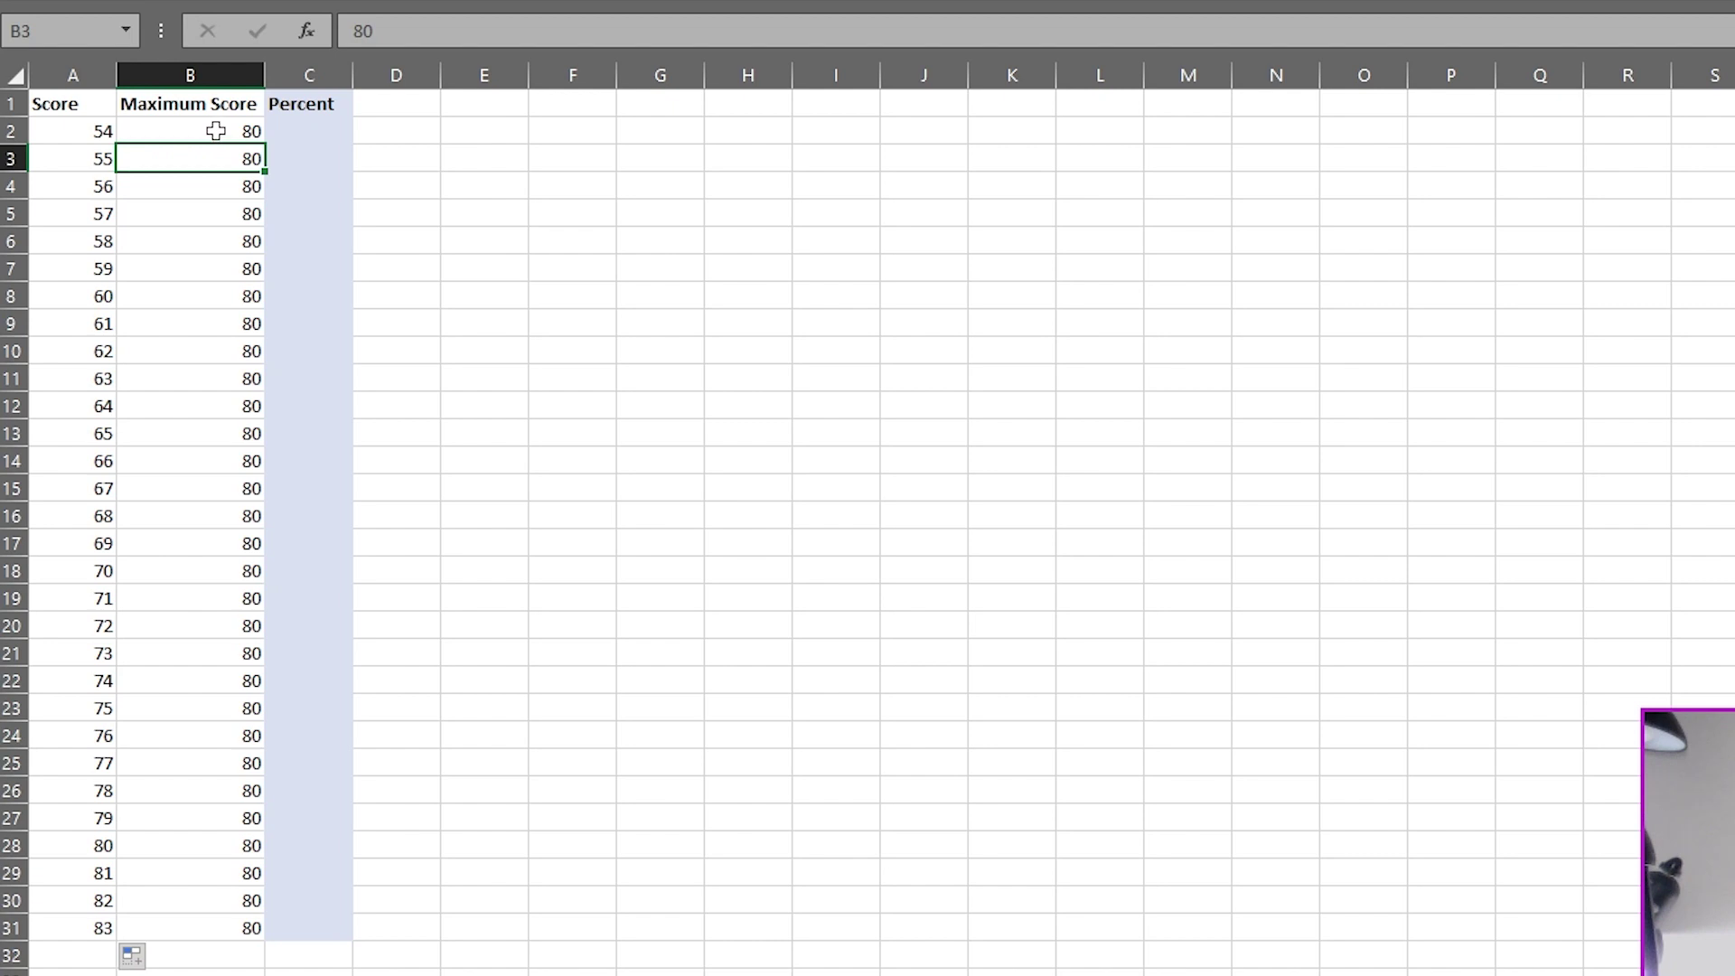
# - Enter =A2/B2 in C2 to divide the Score by the Maximum Score
pyautogui.click(318, 129)
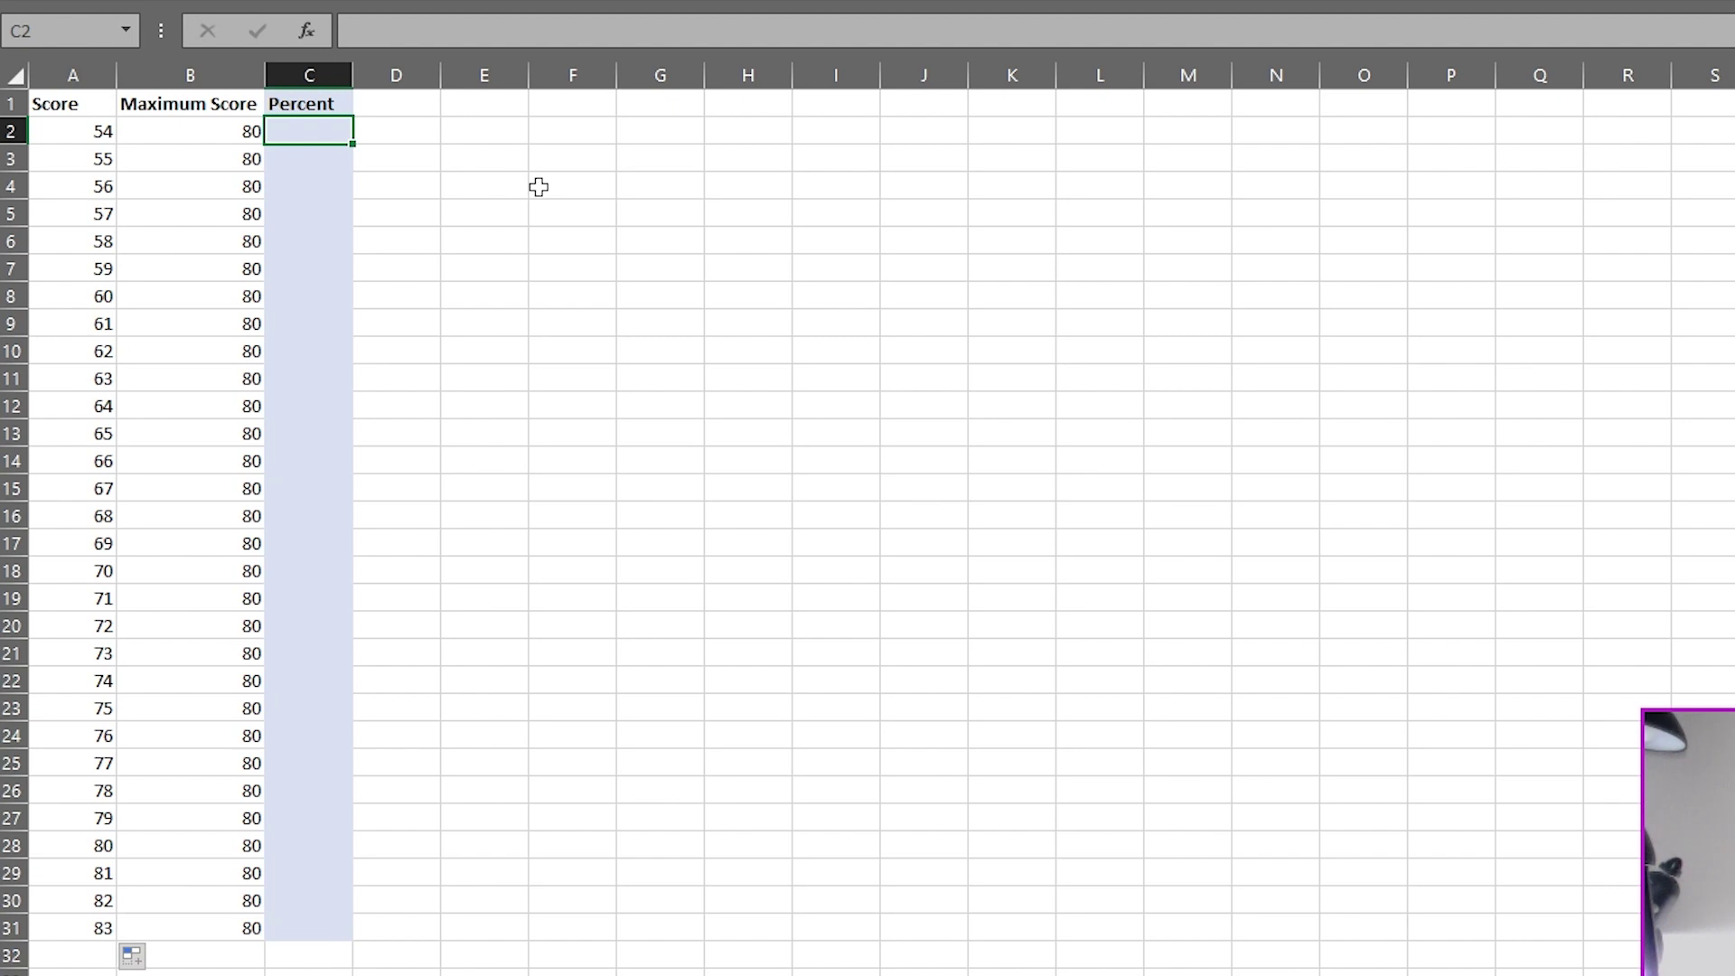
pyautogui.write('=')
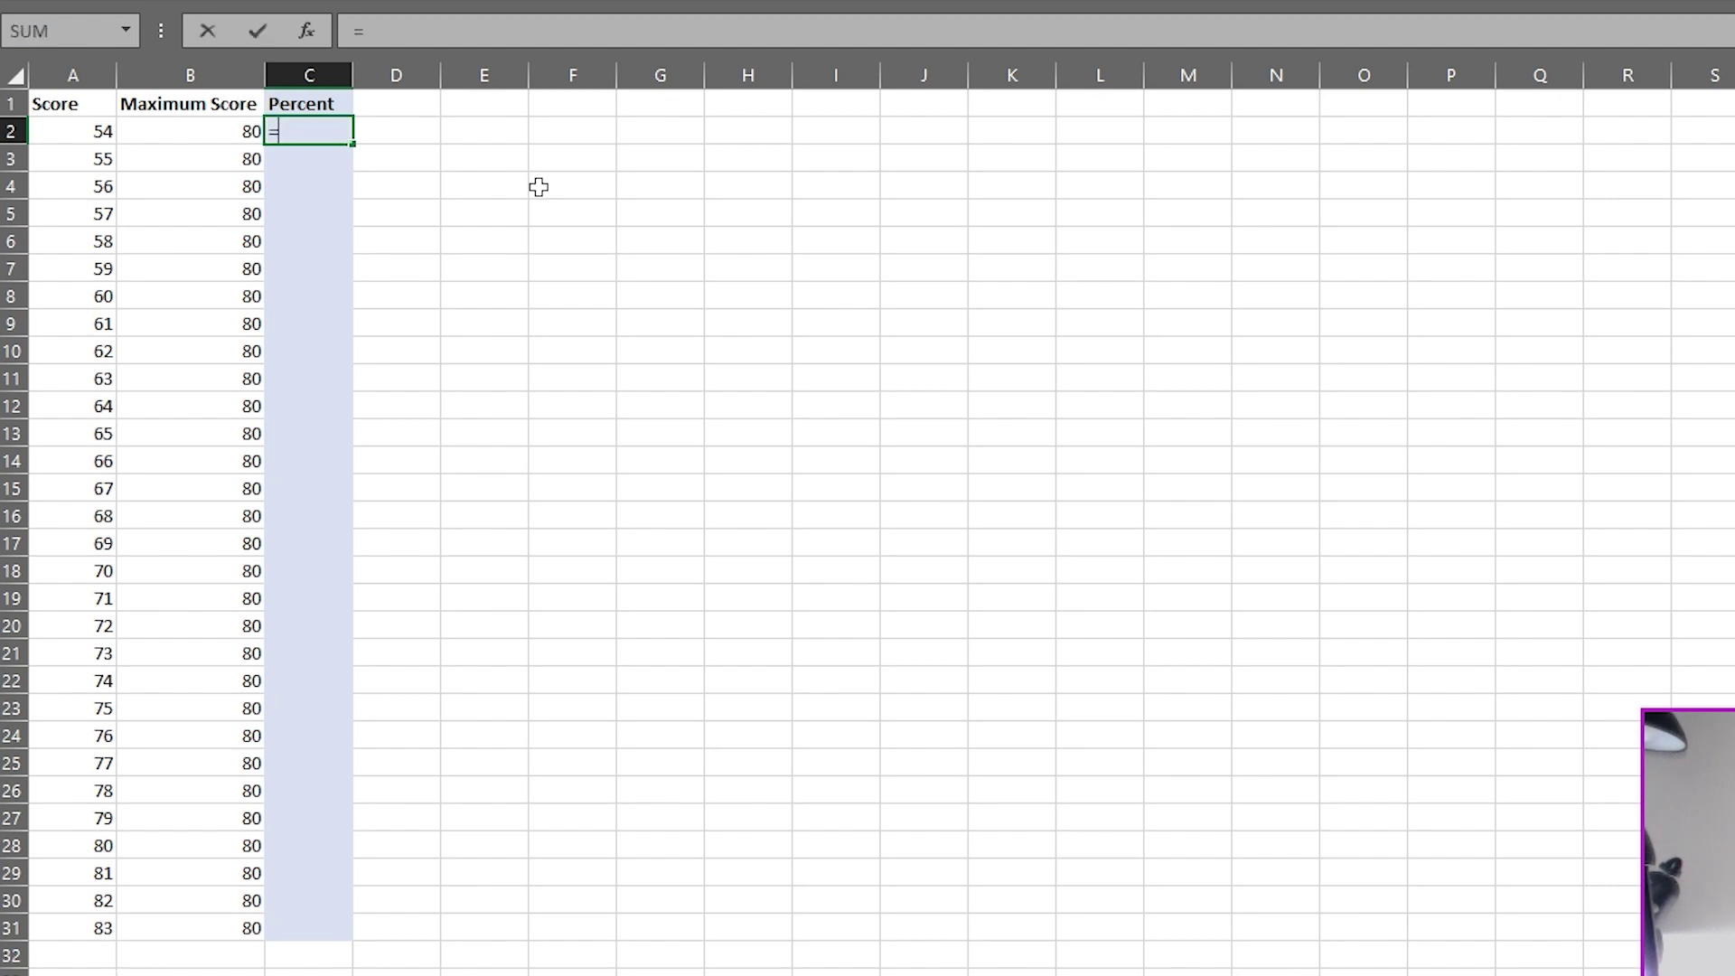
pyautogui.click(91, 134)
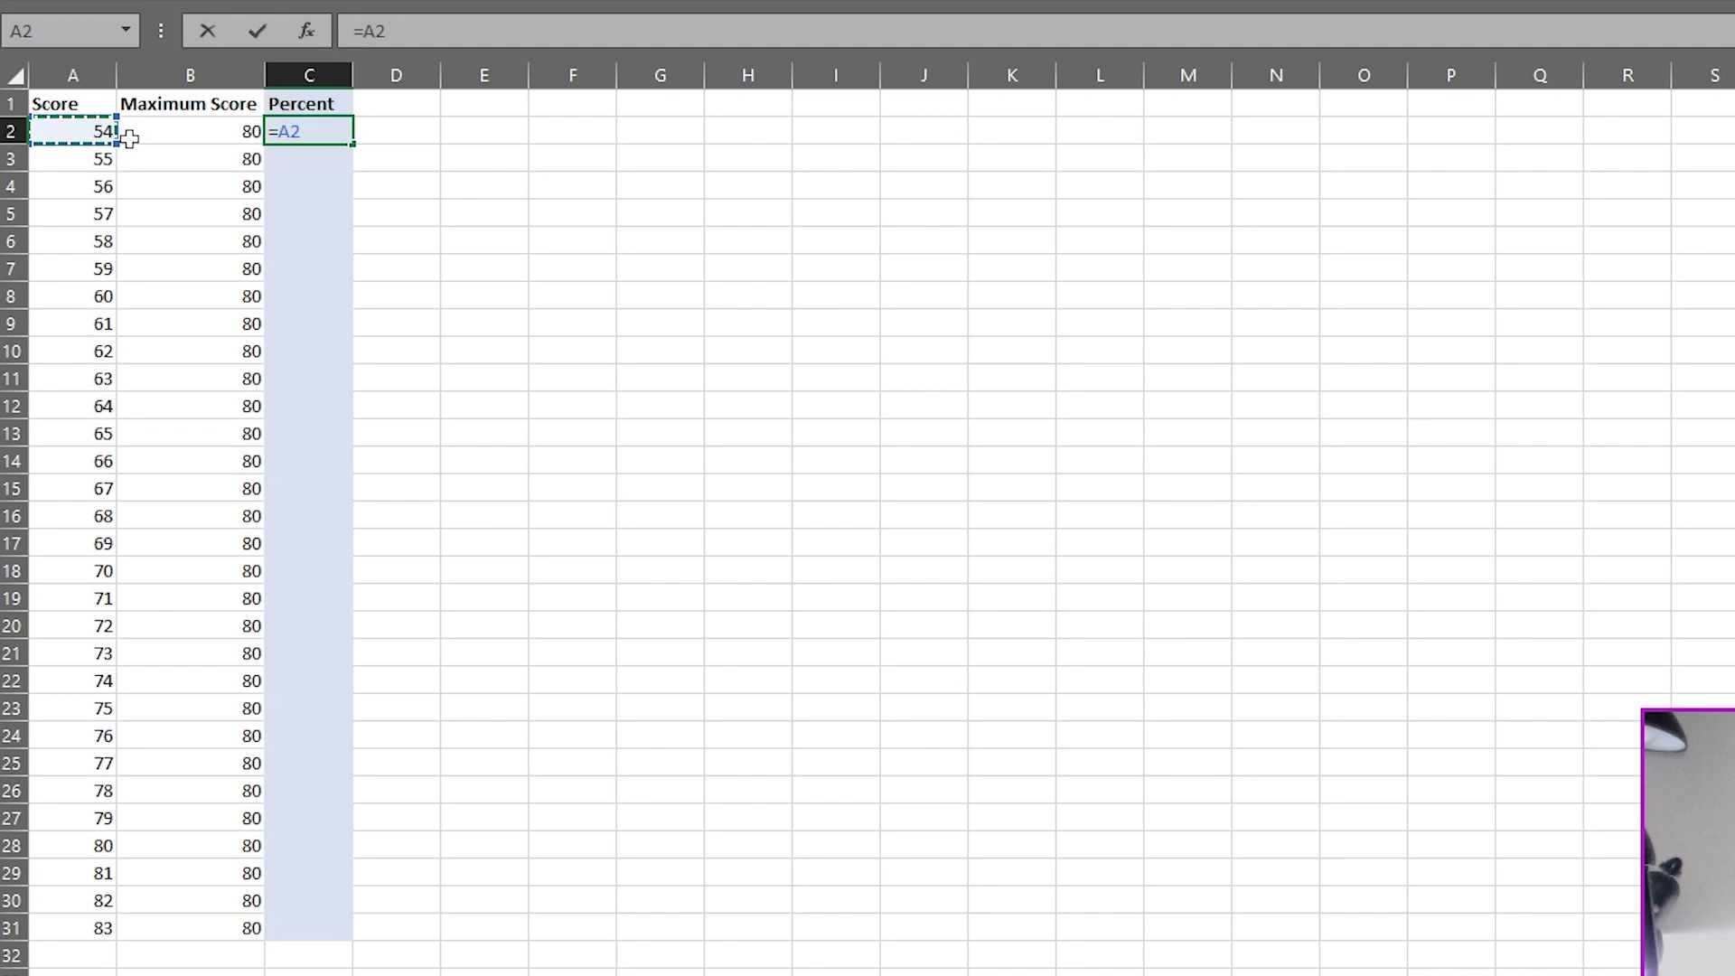
pyautogui.write('/')
pyautogui.click(236, 133)
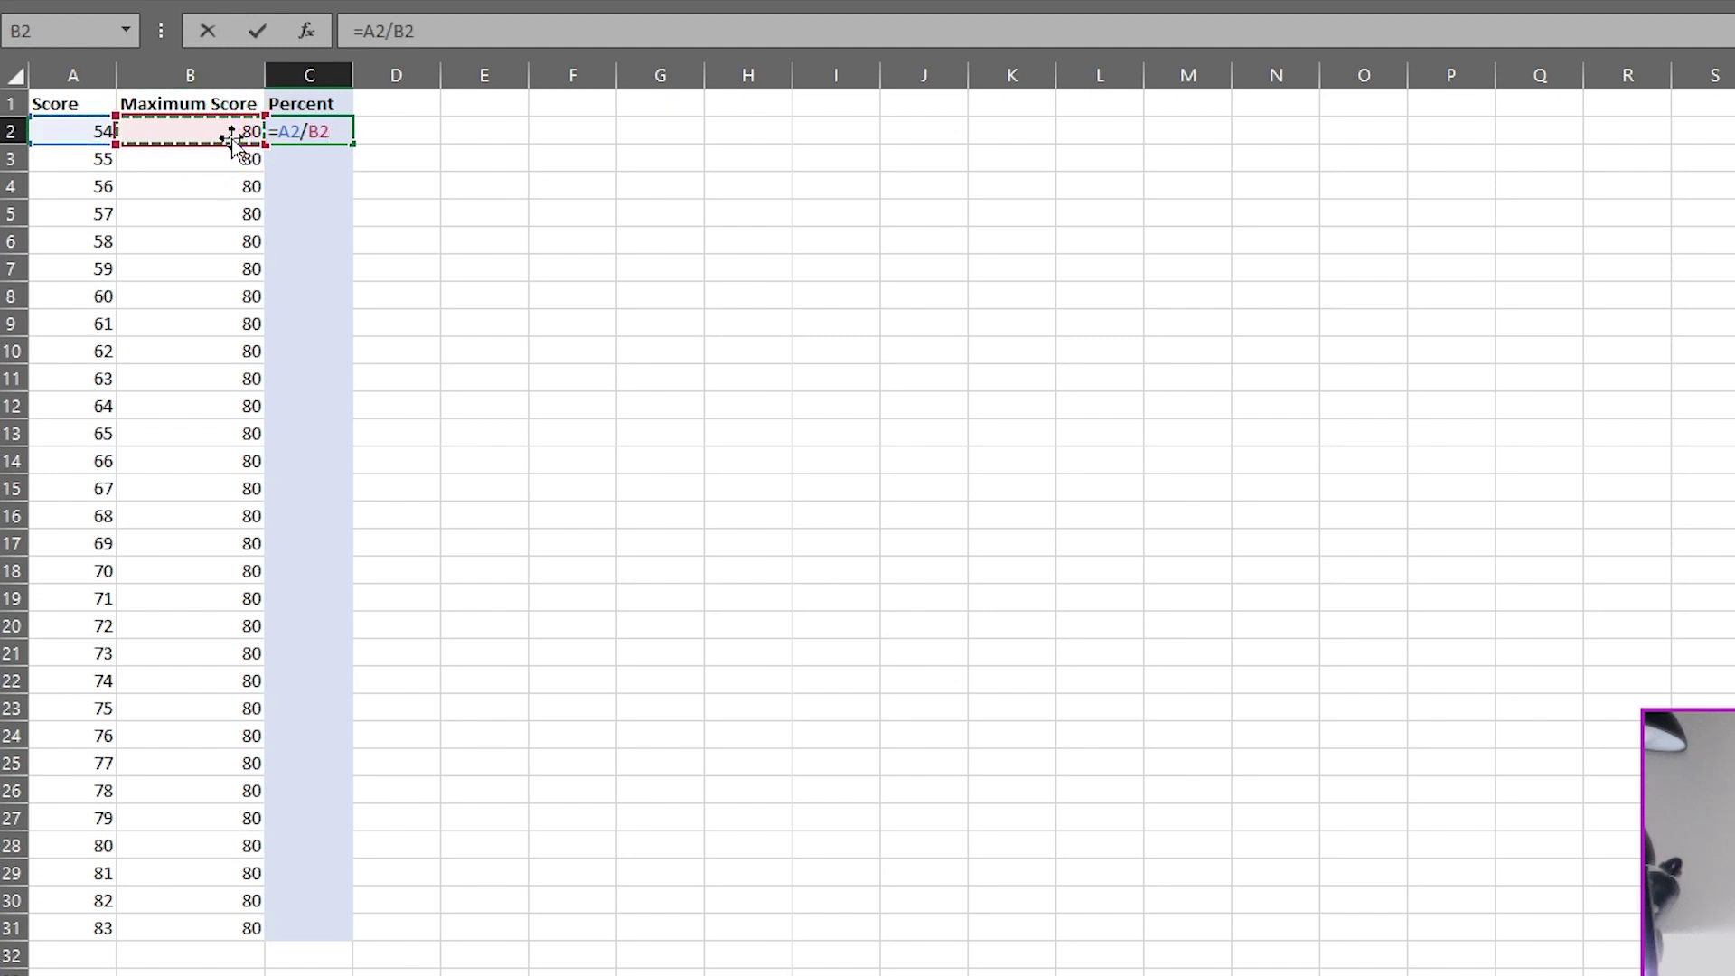
pyautogui.press('Return')
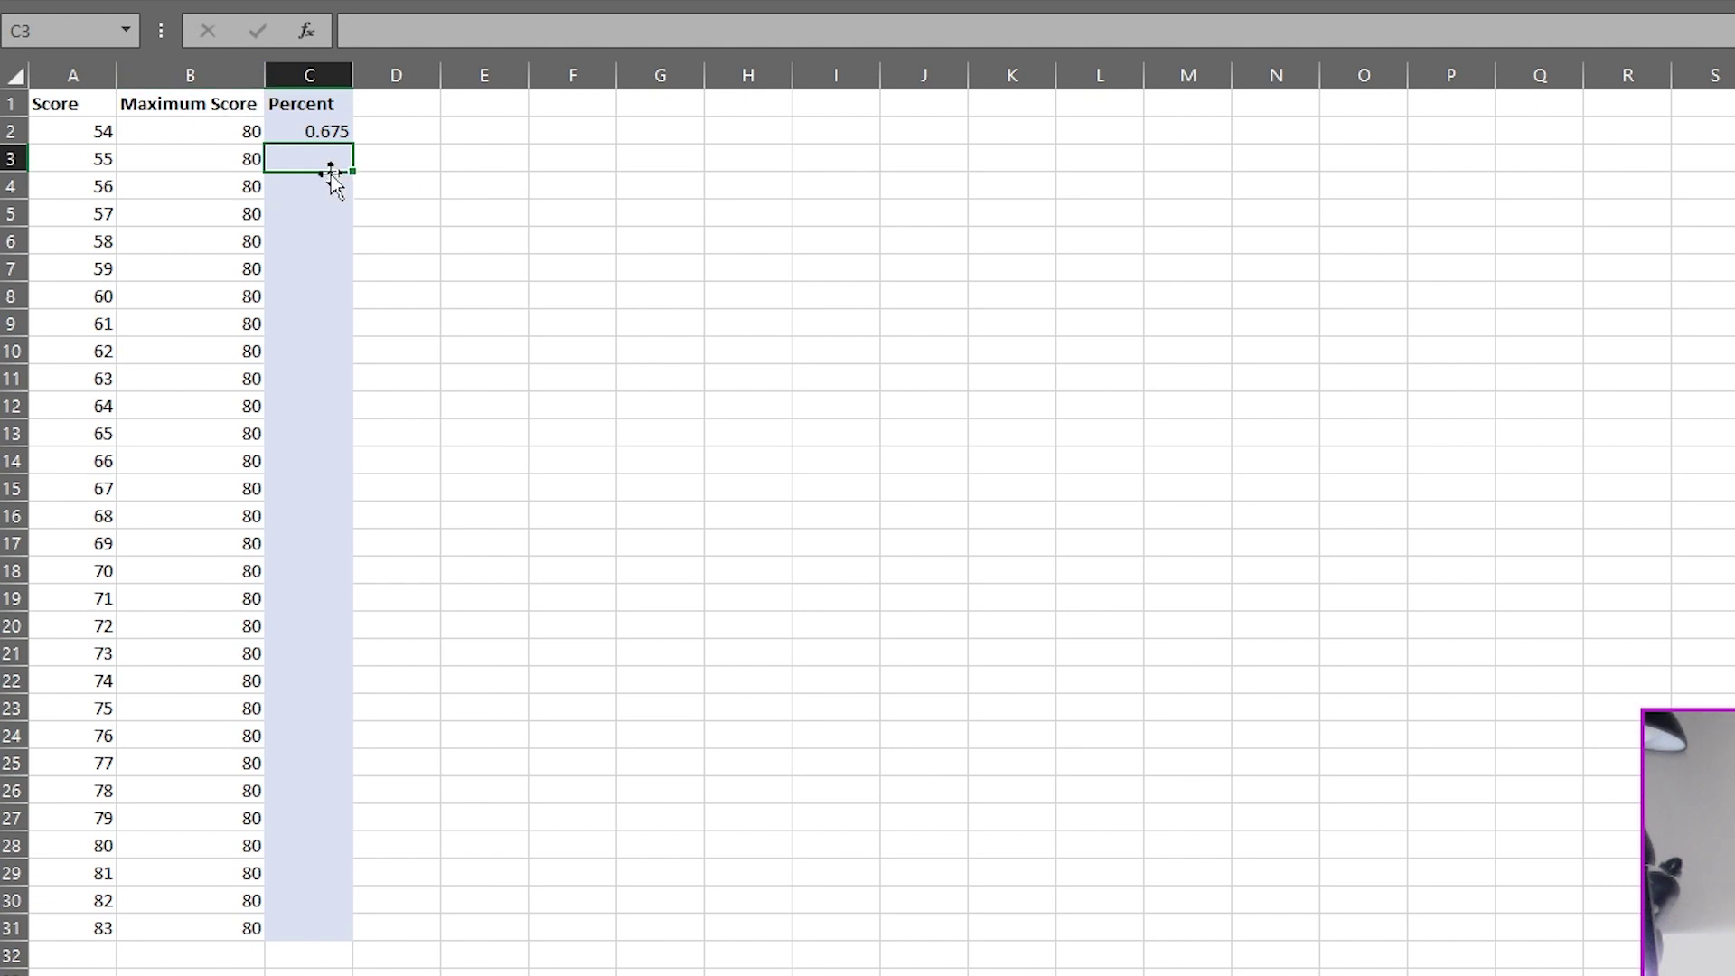
# - Fill the C2 formula down to C31 and check the copied formulas in C3 and C4
pyautogui.click(318, 129)
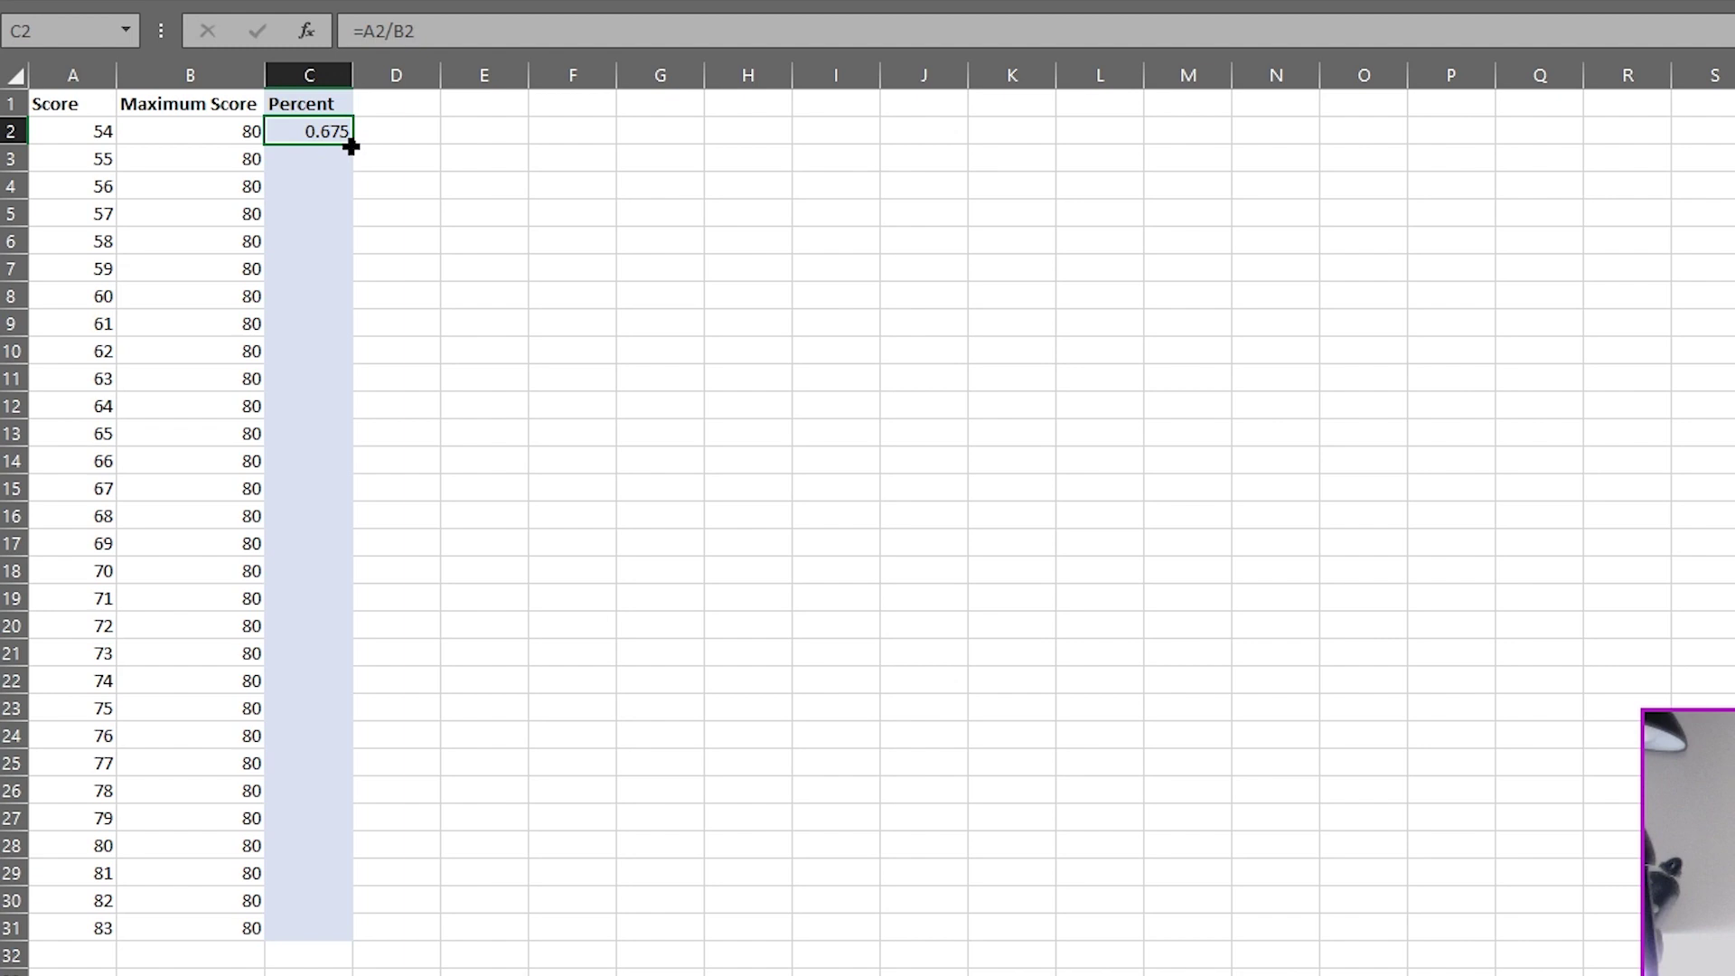
pyautogui.moveTo(351, 147); pyautogui.dragTo(342, 938)
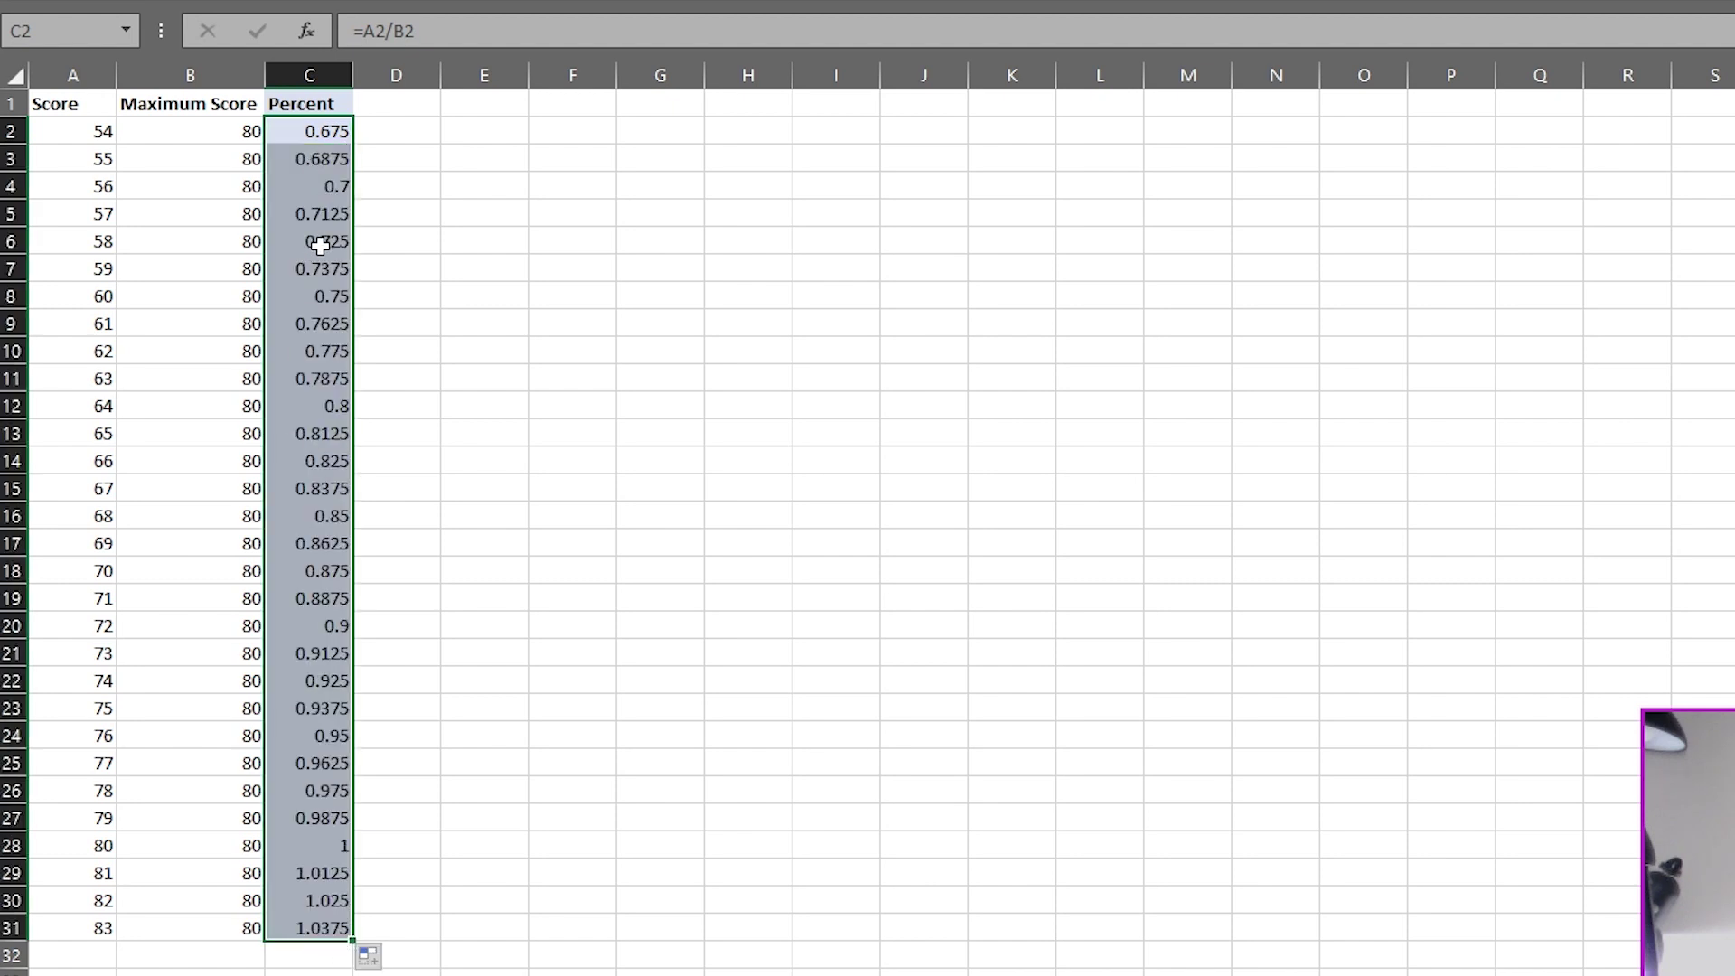
pyautogui.click(312, 158)
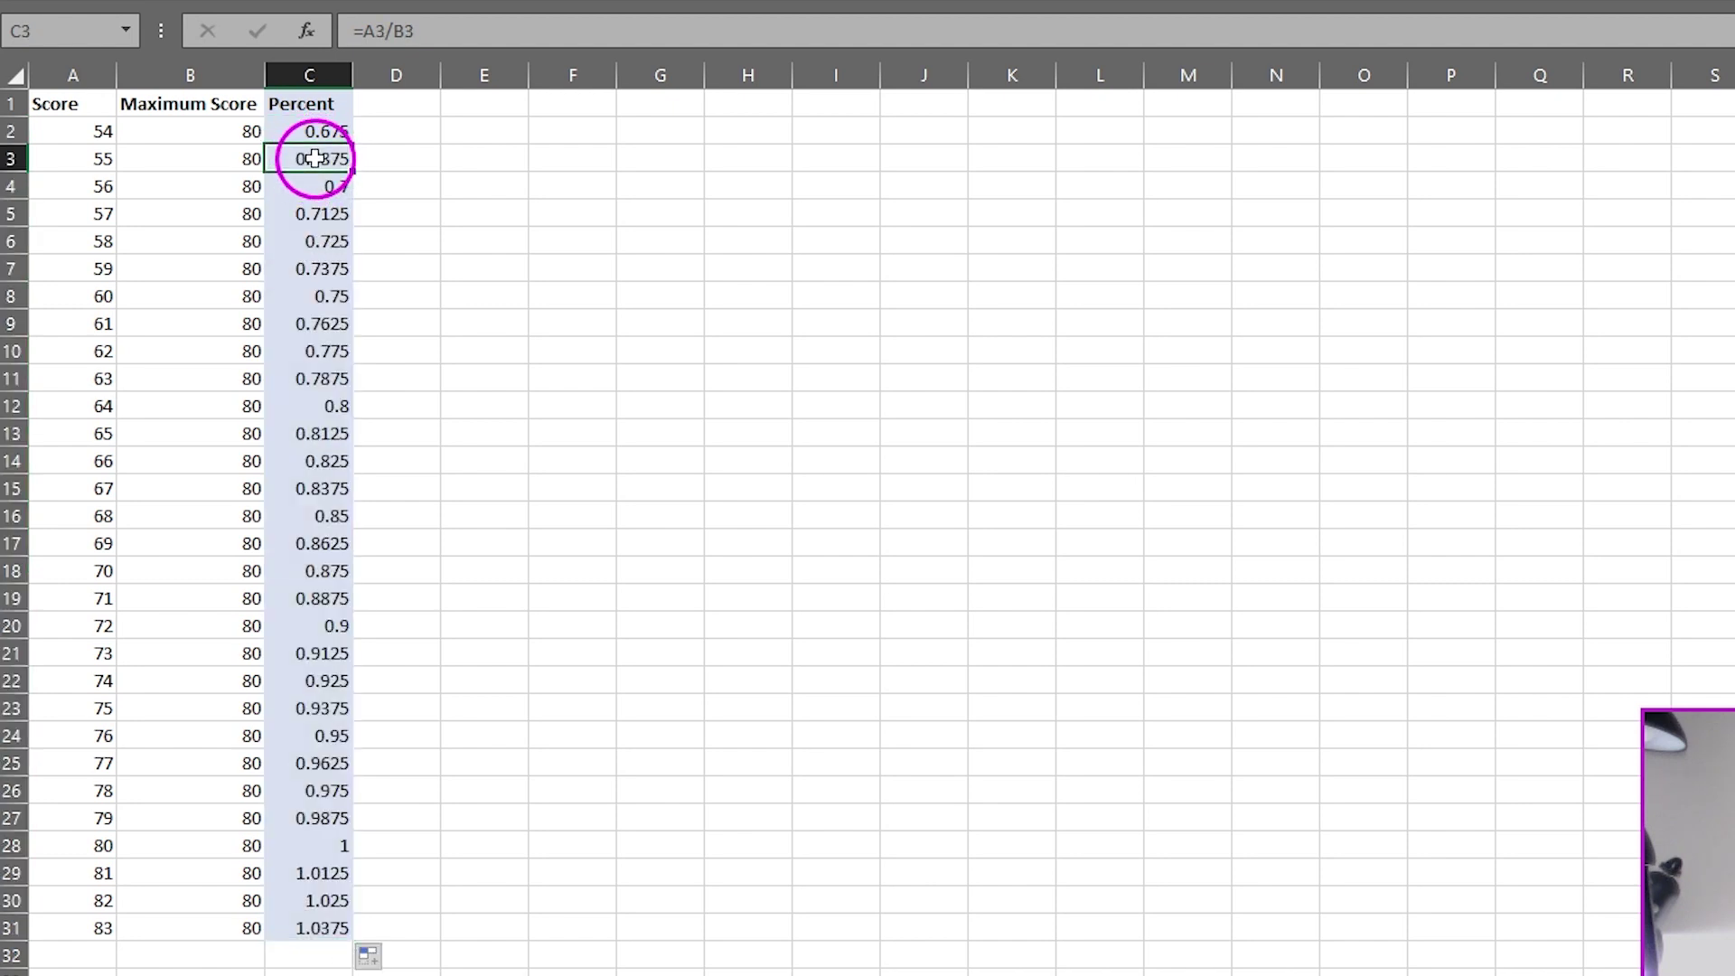
pyautogui.click(95, 161)
pyautogui.click(177, 161)
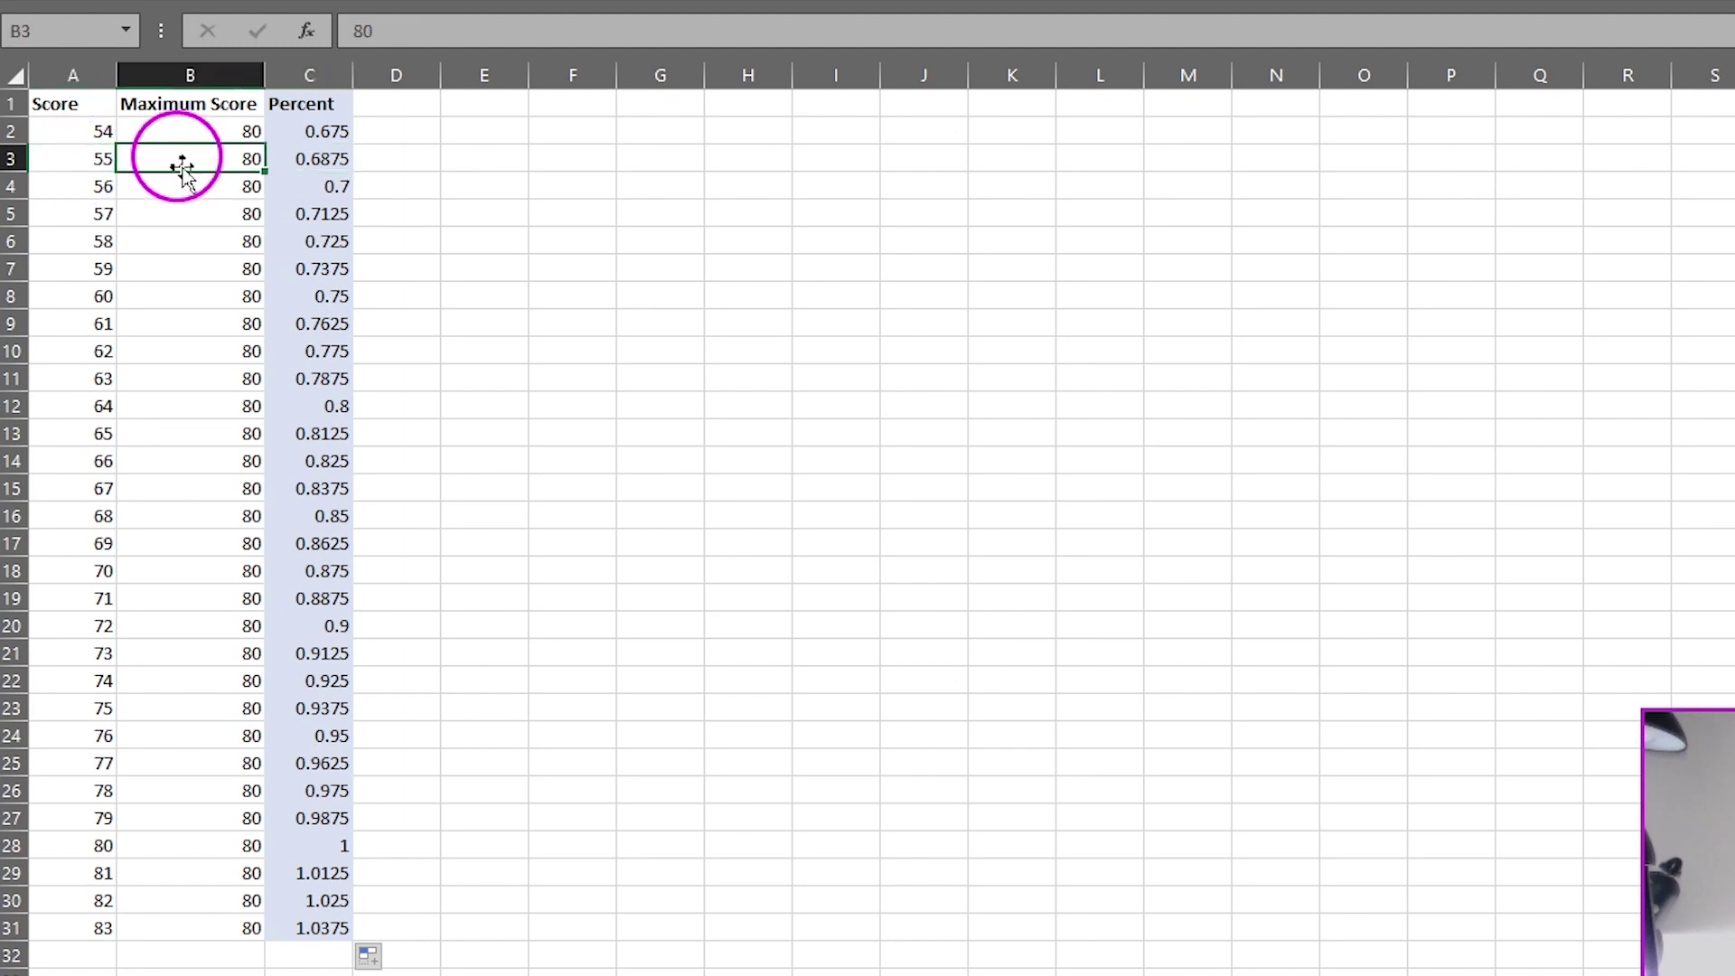
pyautogui.click(311, 185)
pyautogui.click(90, 188)
pyautogui.click(175, 189)
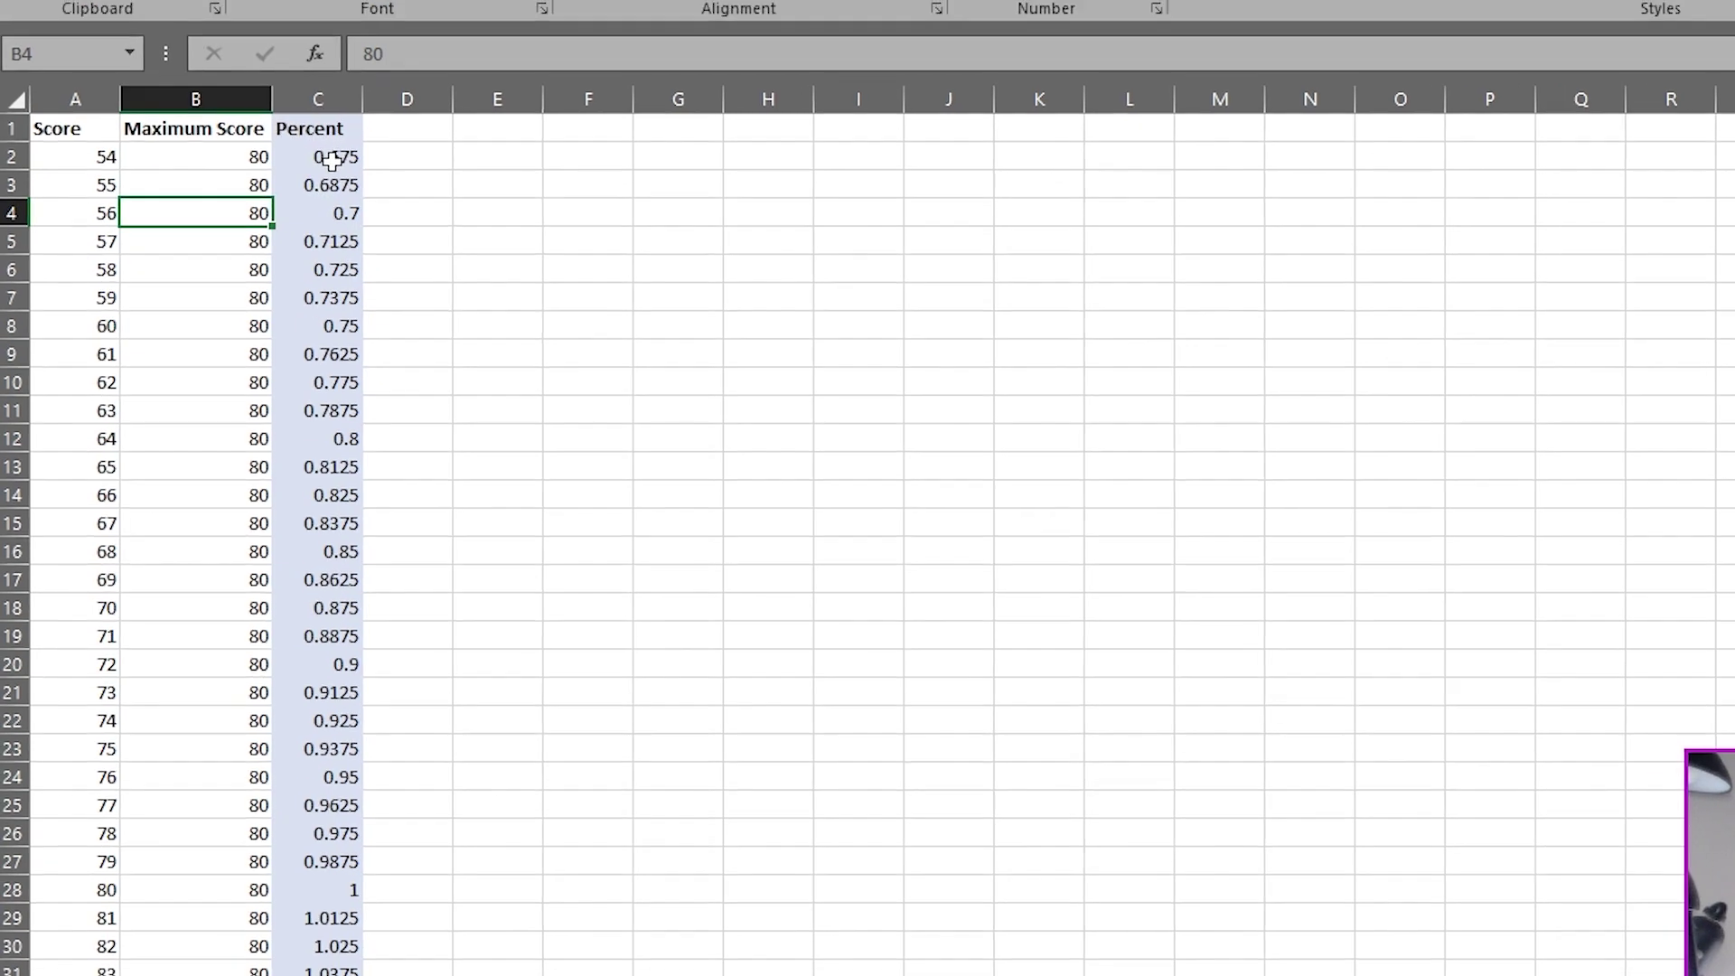
# - Append % to the C2 formula and copy it down column C
pyautogui.click(326, 134)
pyautogui.click(451, 32)
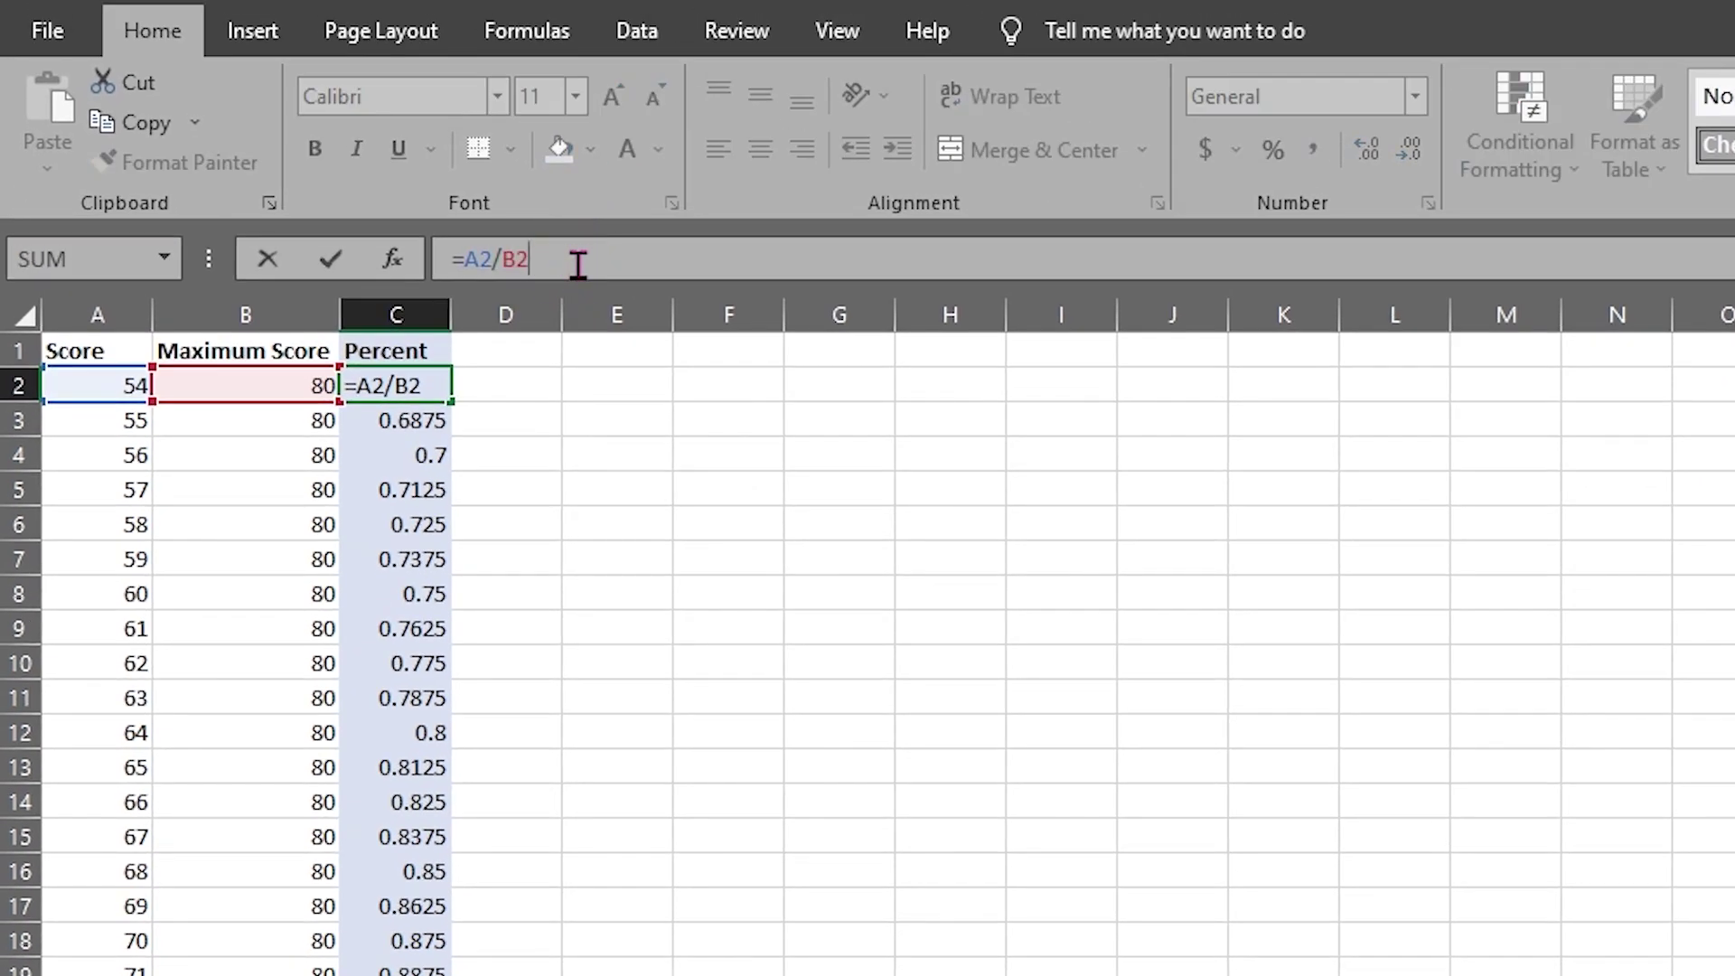
pyautogui.write('%')
pyautogui.press('Return')
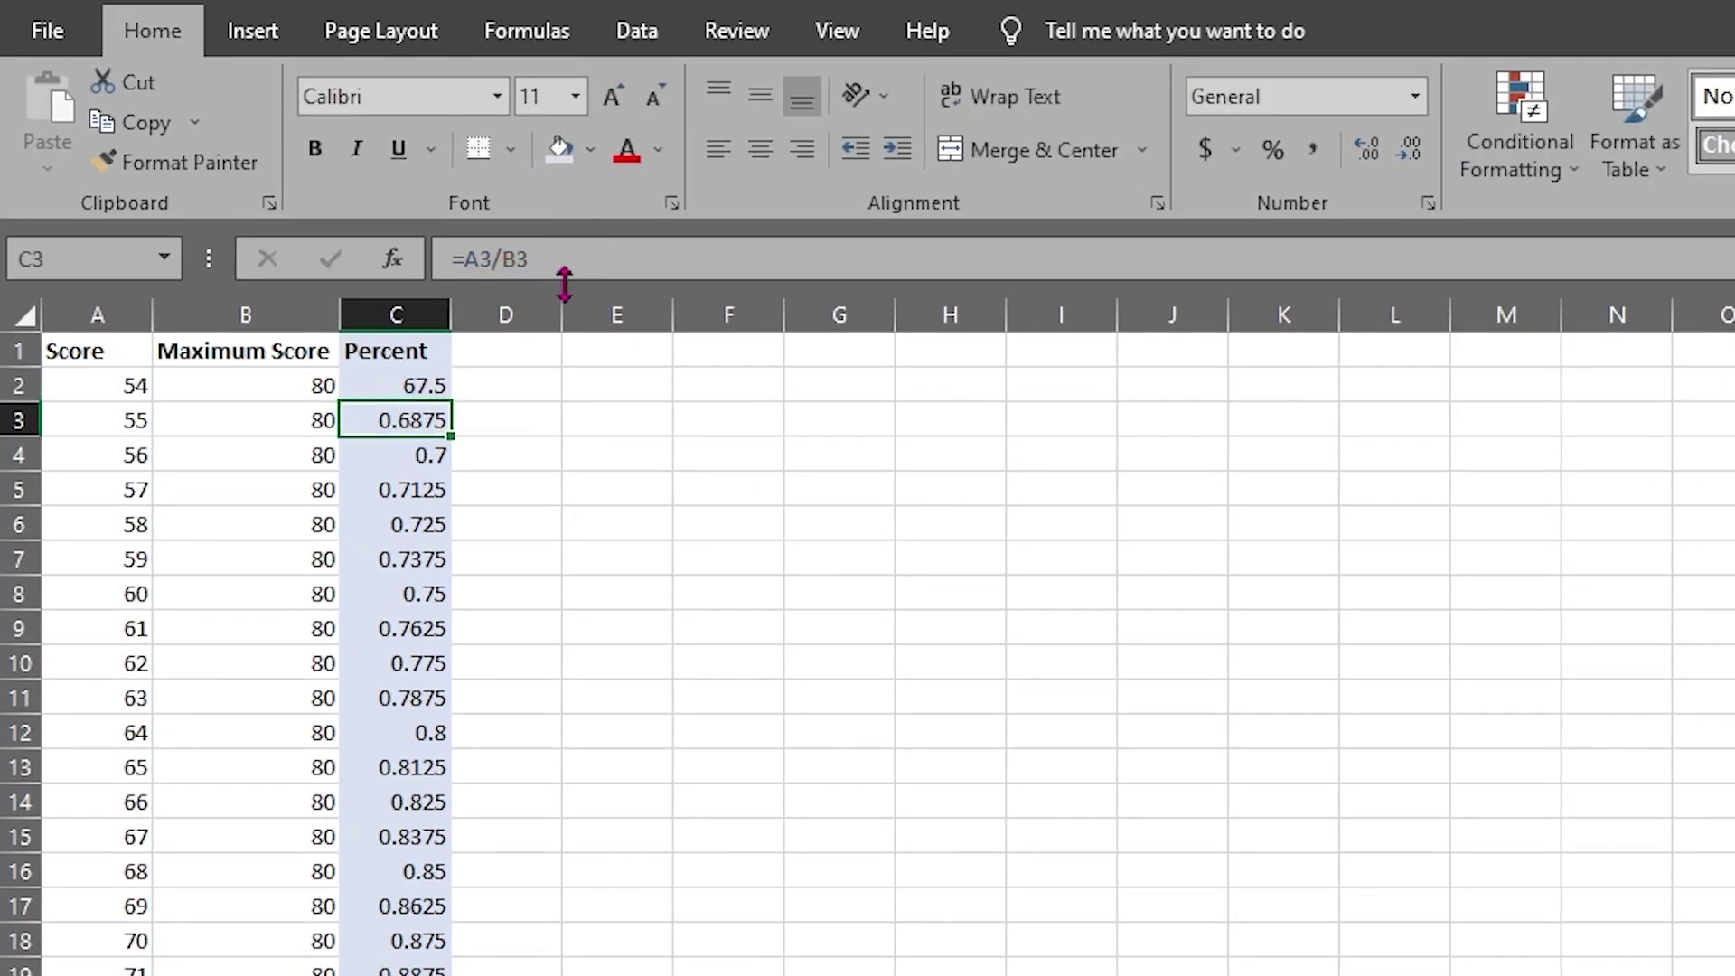
pyautogui.click(421, 387)
pyautogui.moveTo(451, 403); pyautogui.dragTo(452, 975)
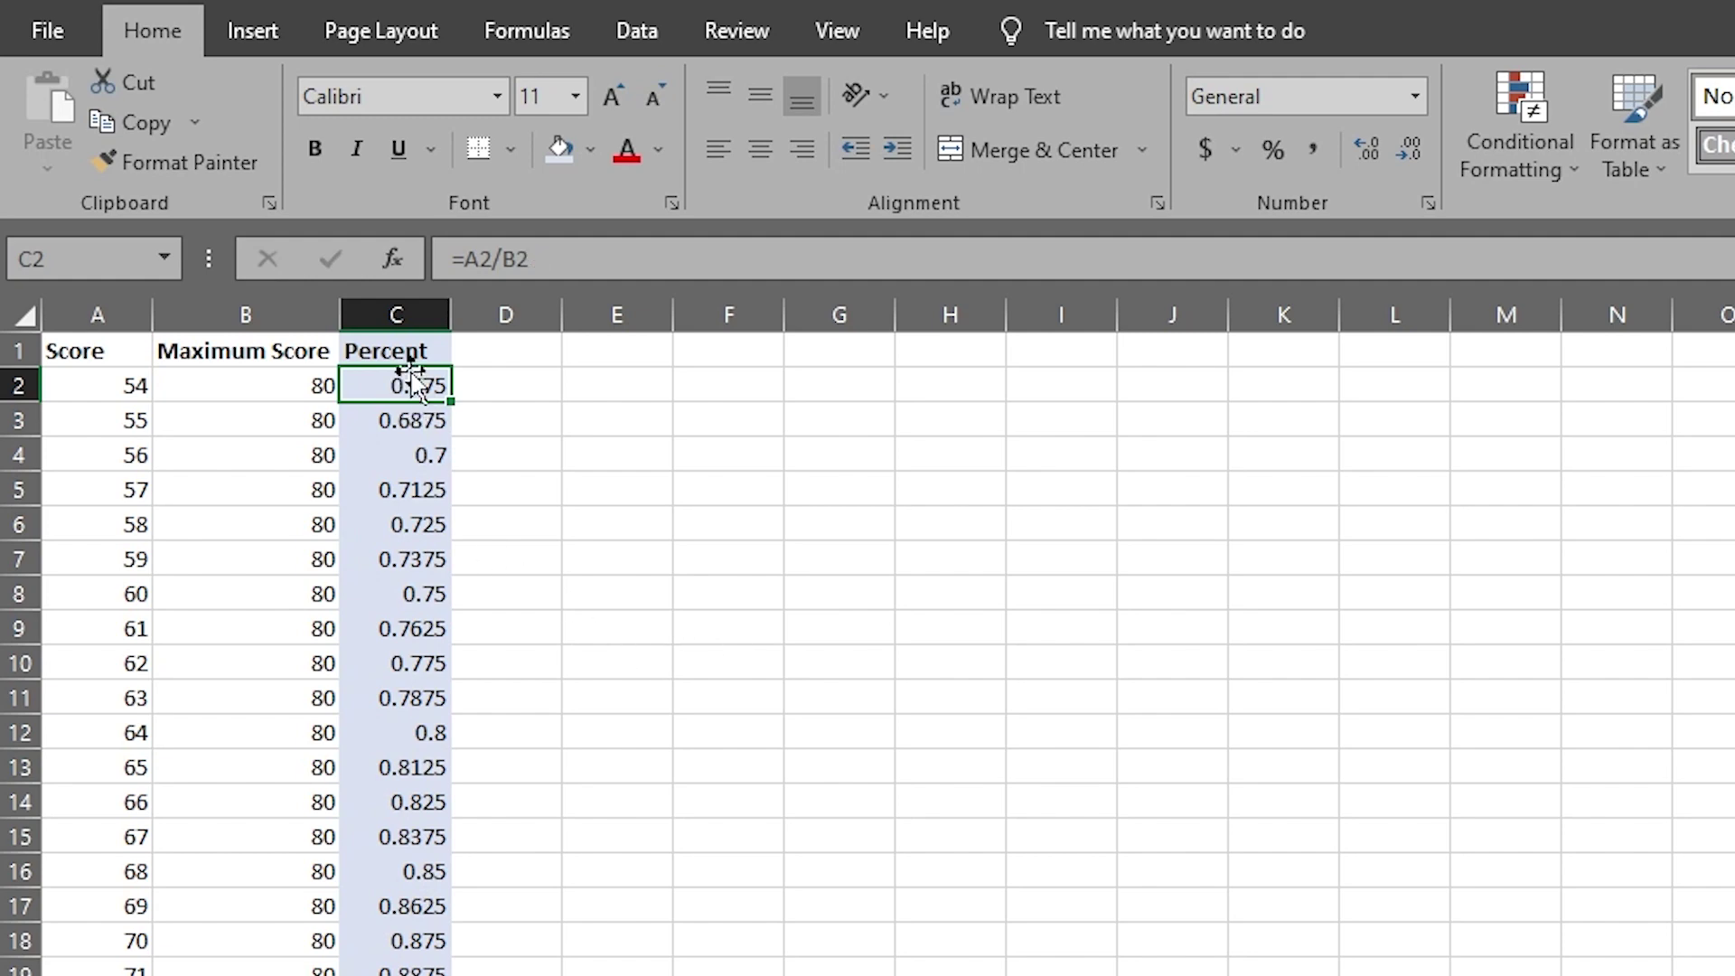
# - Format column C as Percent Style with one decimal place
pyautogui.click(399, 313)
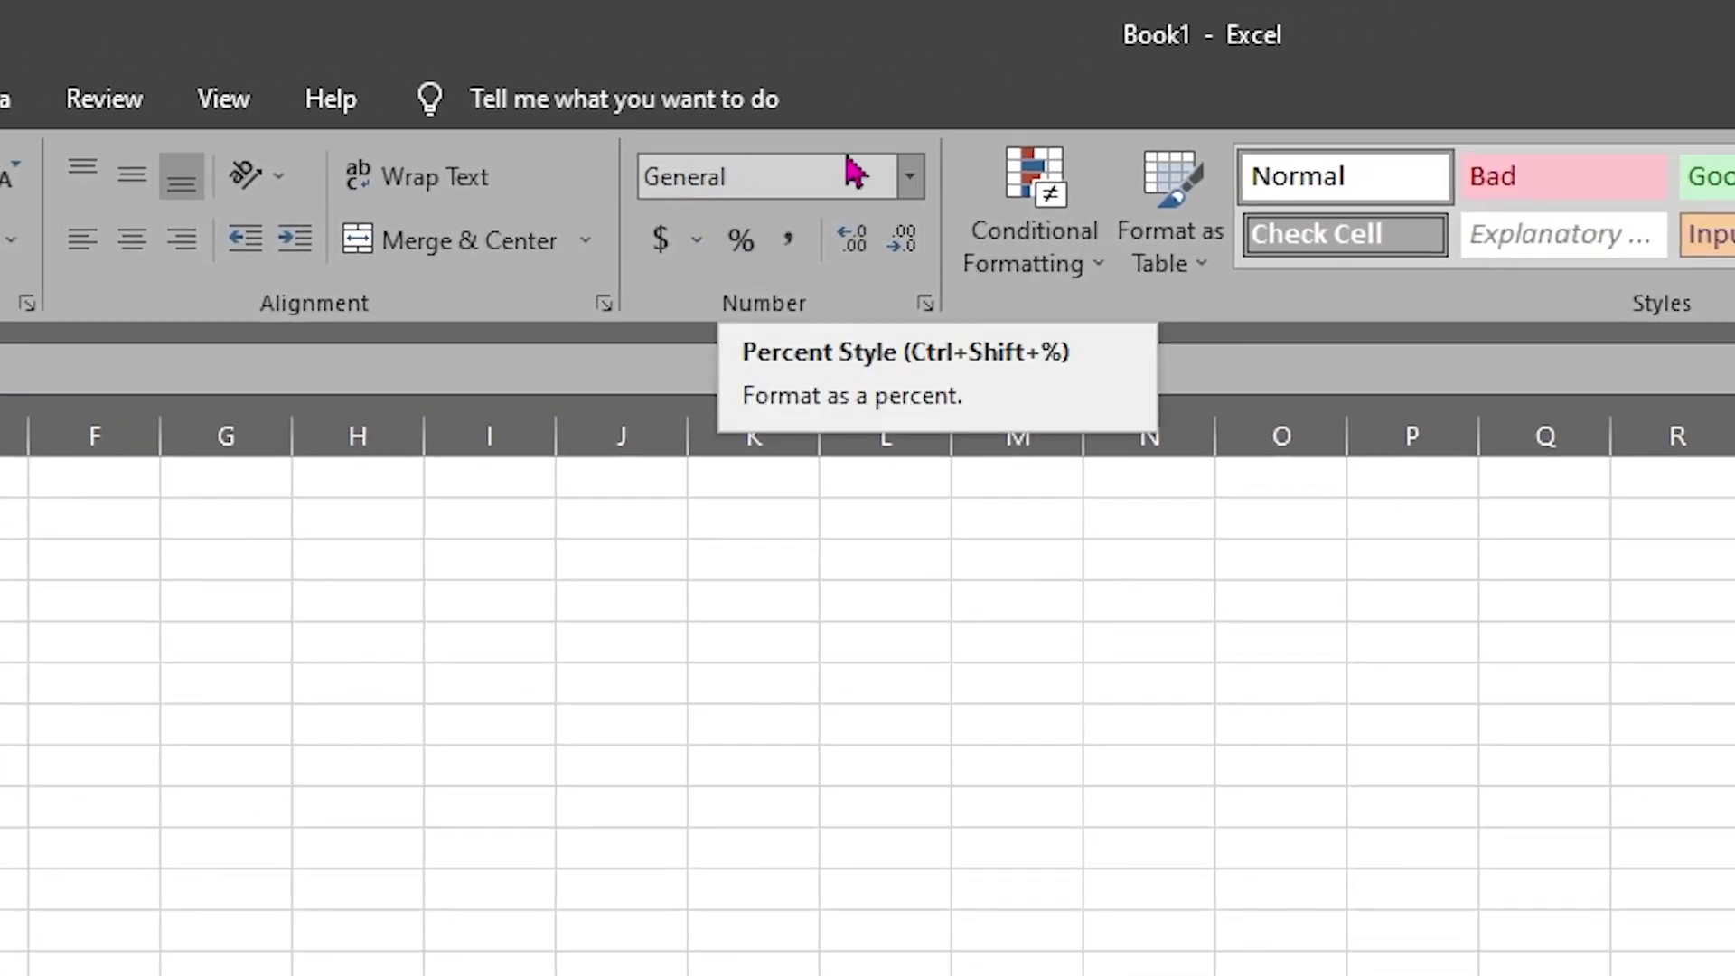
pyautogui.click(741, 243)
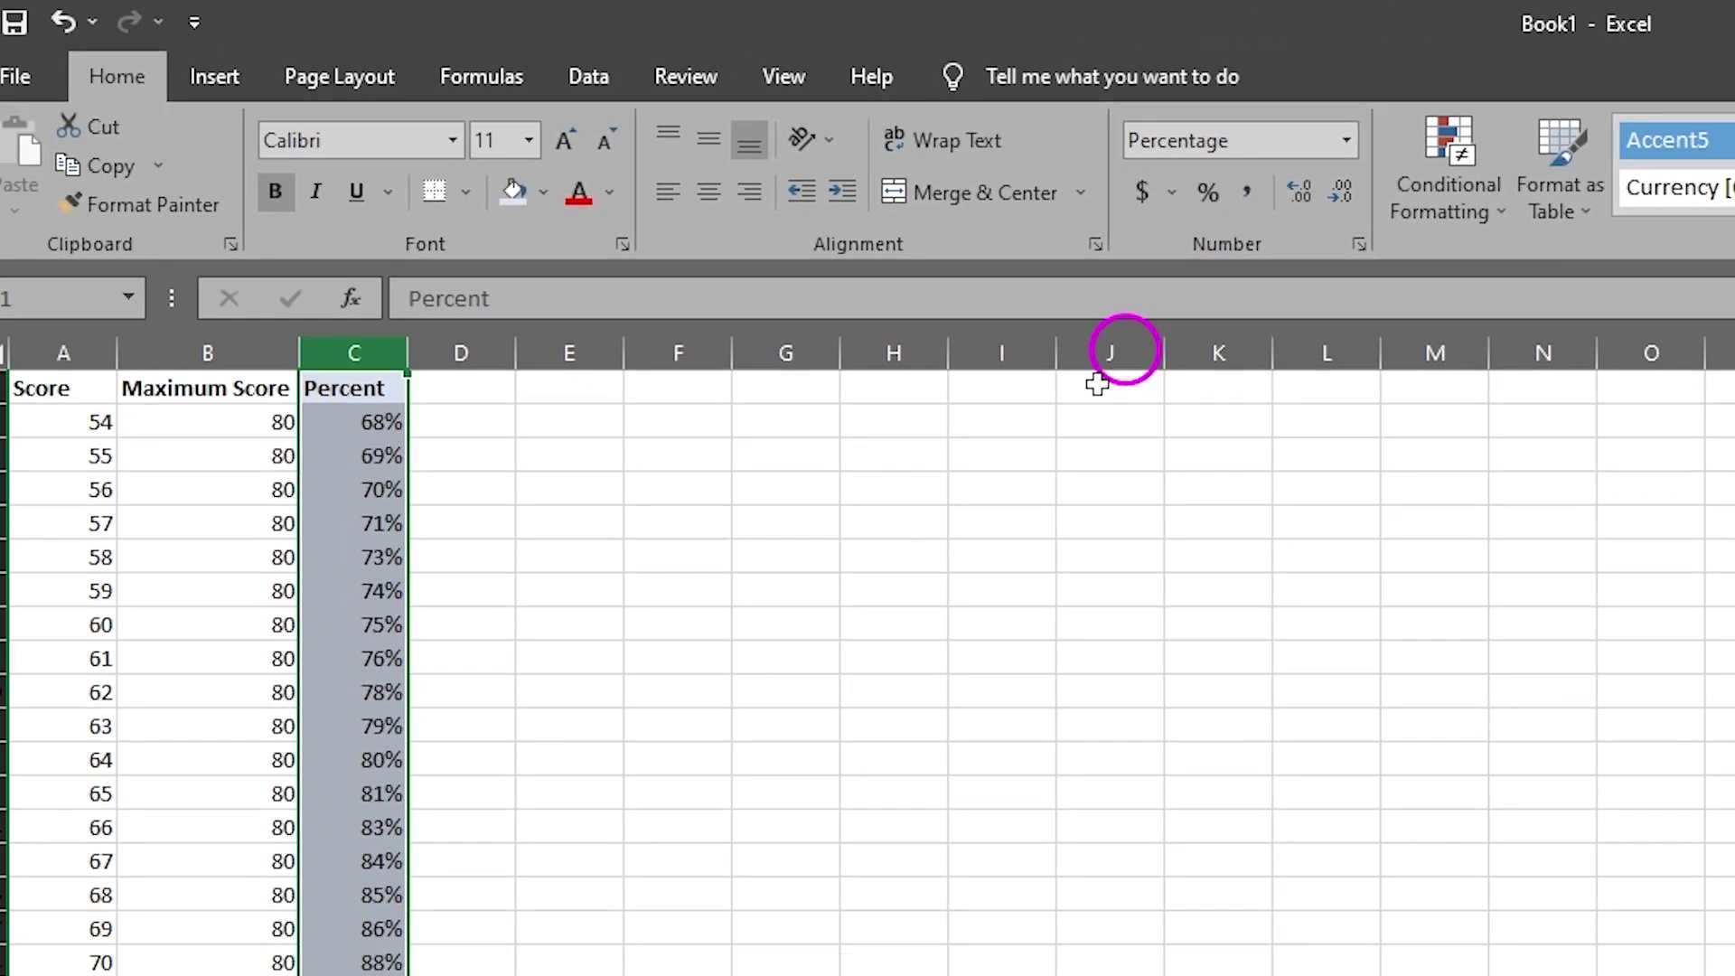
pyautogui.click(357, 423)
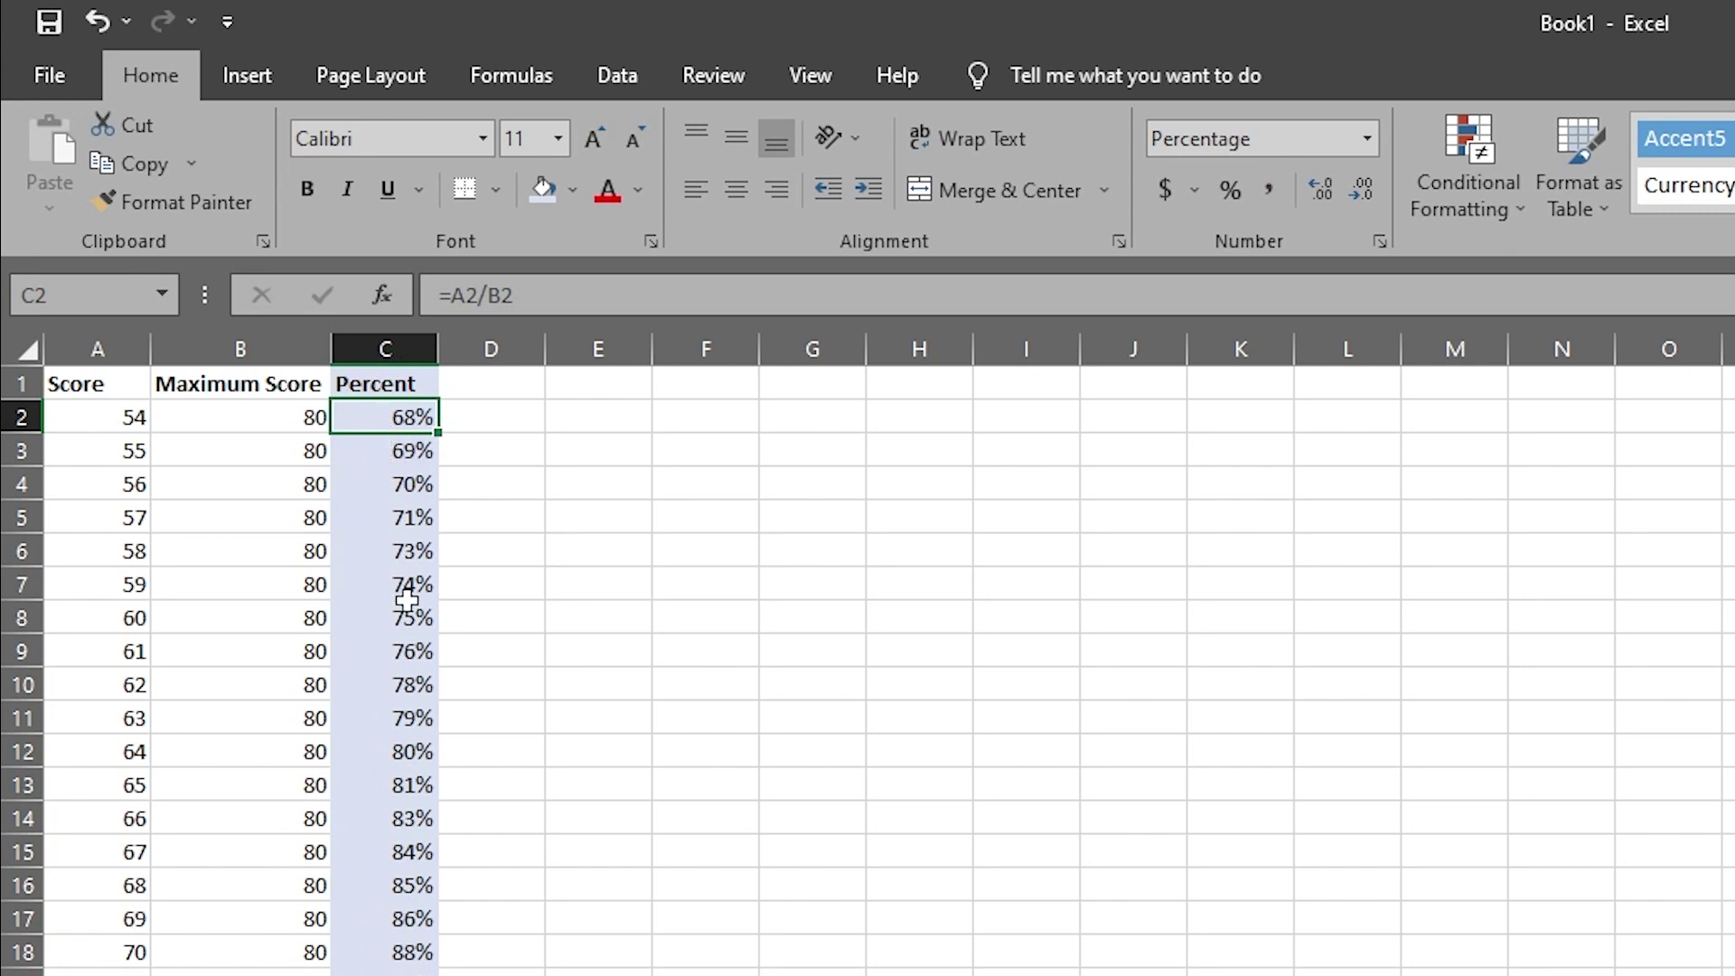
pyautogui.click(384, 348)
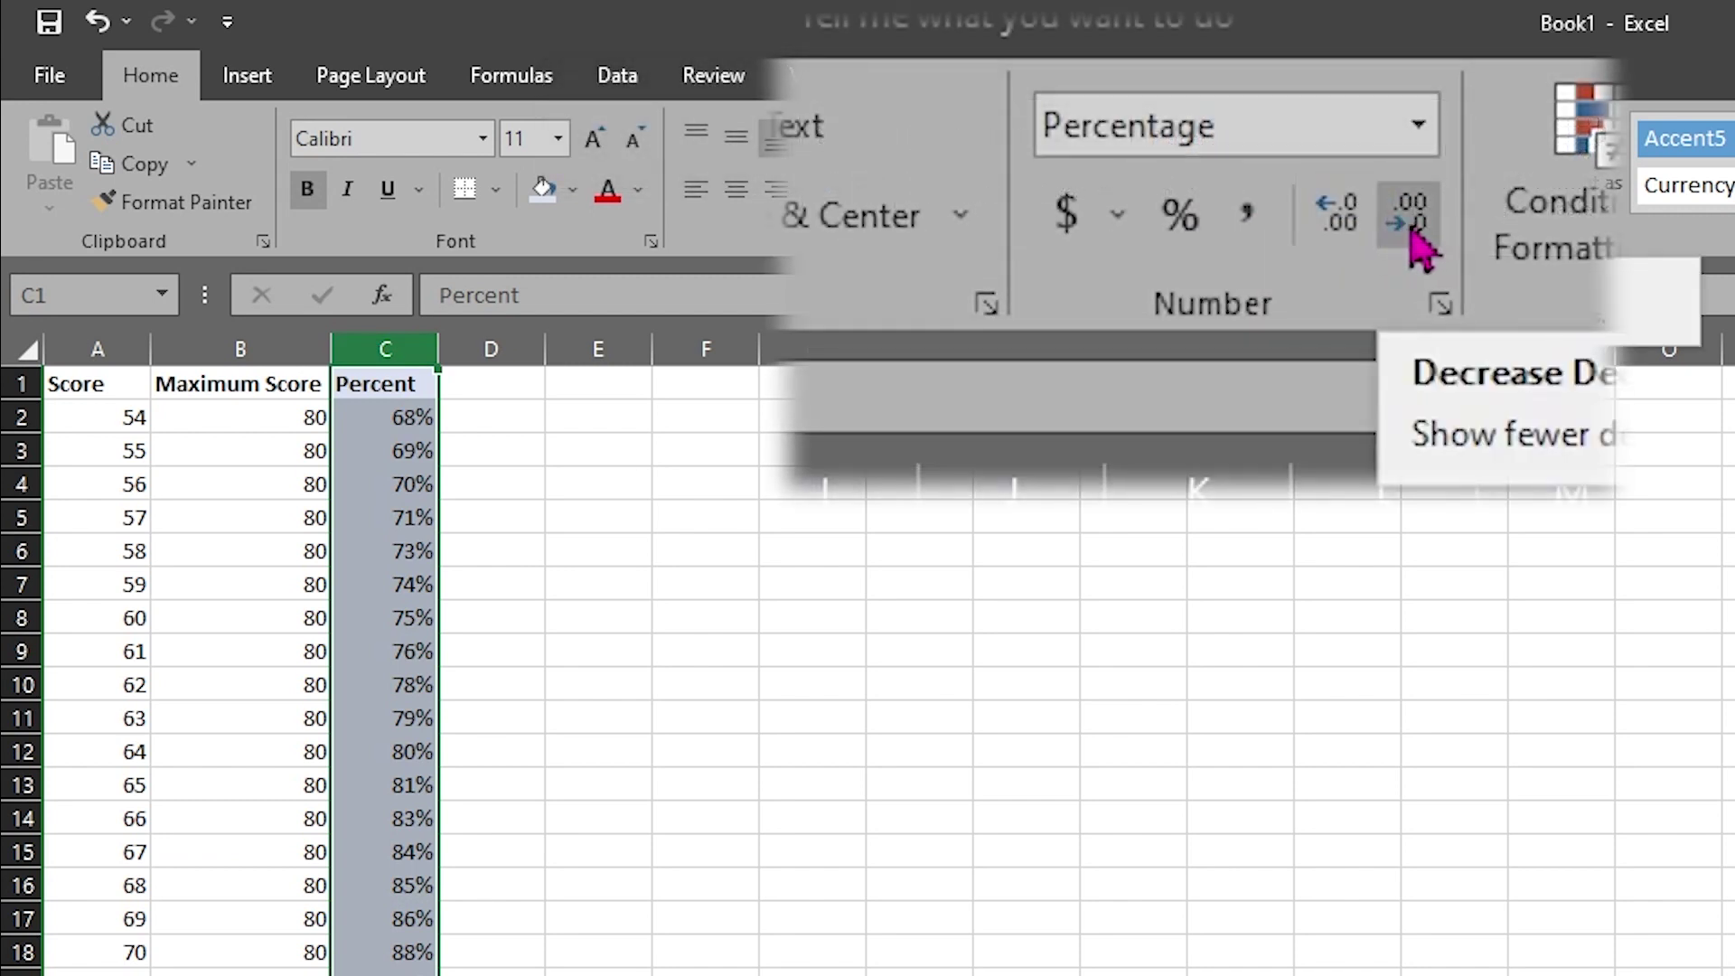
pyautogui.click(1415, 241)
pyautogui.click(1341, 233)
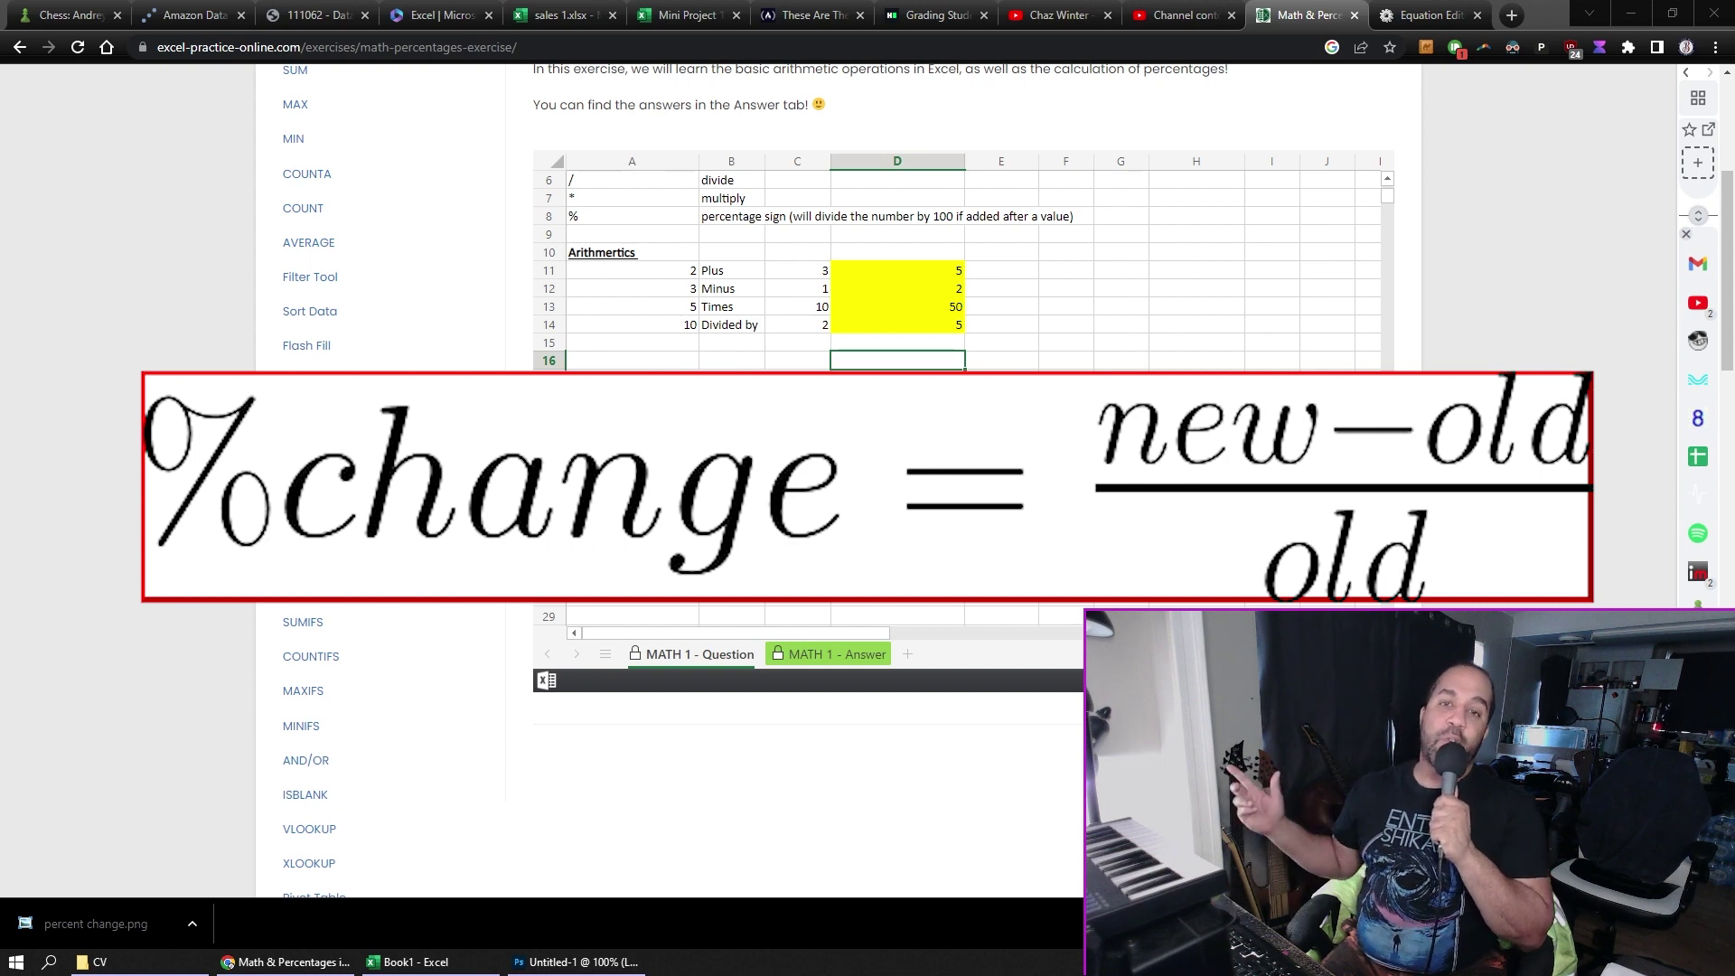
# - Enter =C24-B24/B24 in D24 for Stock A, then undo the incorrect 14900% result
pyautogui.press('Down')
pyautogui.press('Down')
pyautogui.press('Down')
pyautogui.press('Down')
pyautogui.press('Down')
pyautogui.press('Down')
pyautogui.press('Down')
pyautogui.press('Down')
pyautogui.write('=')
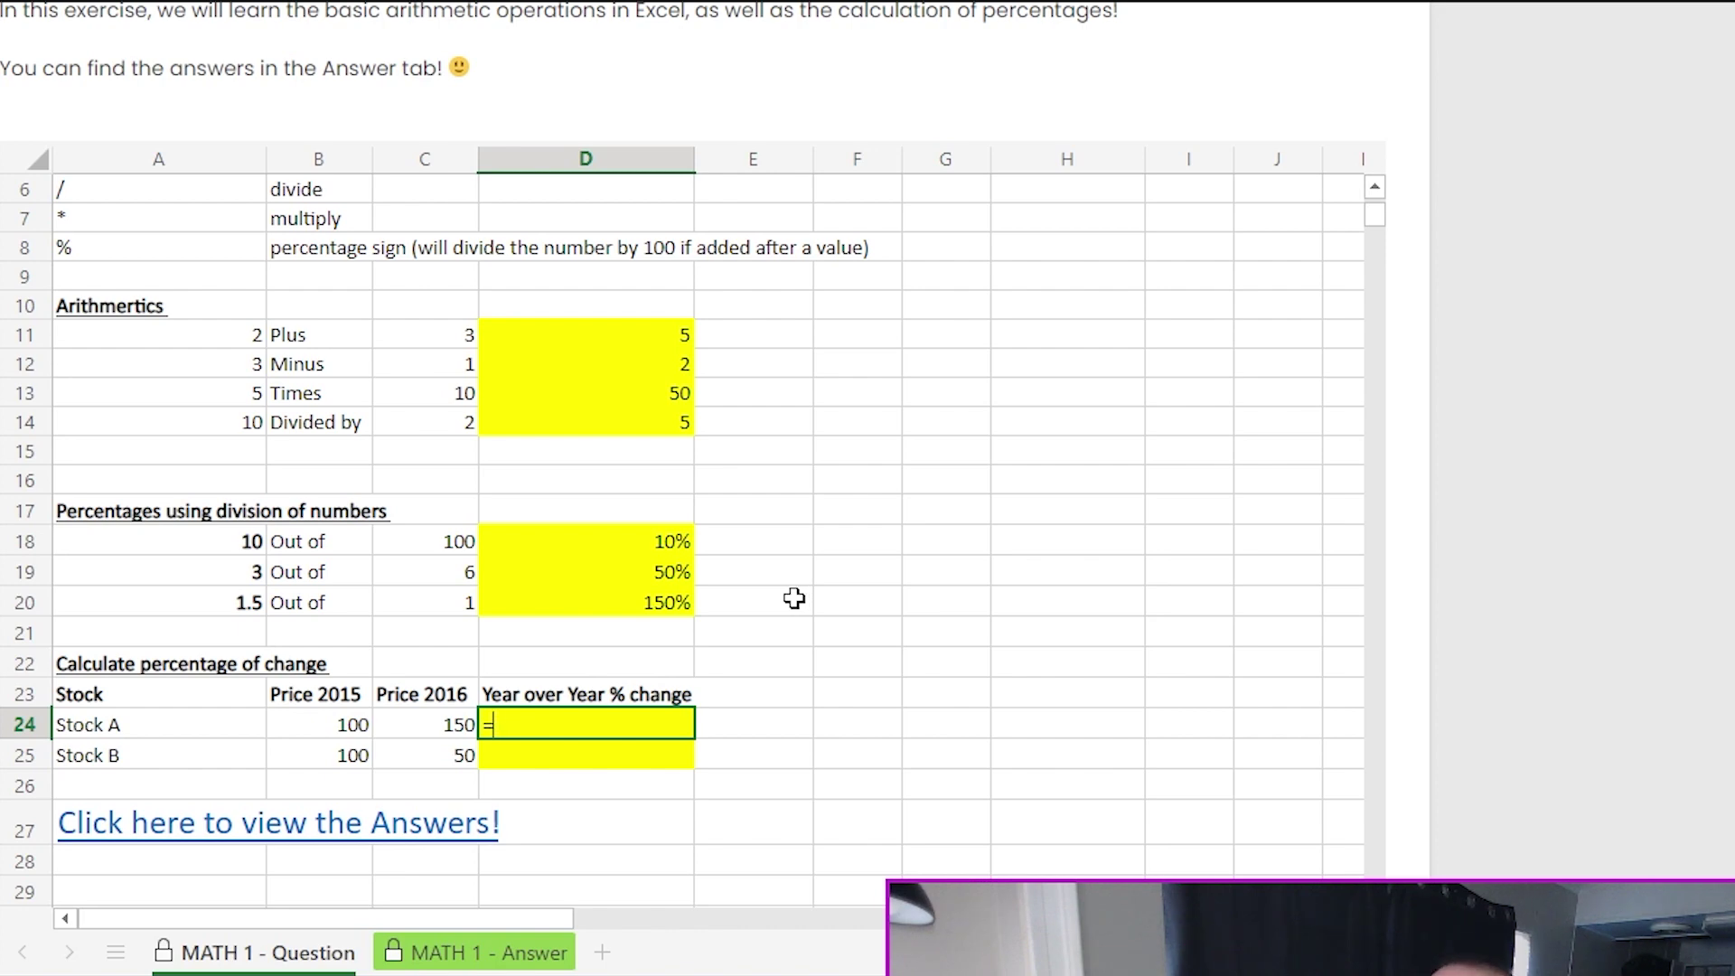
pyautogui.click(427, 725)
pyautogui.write('-')
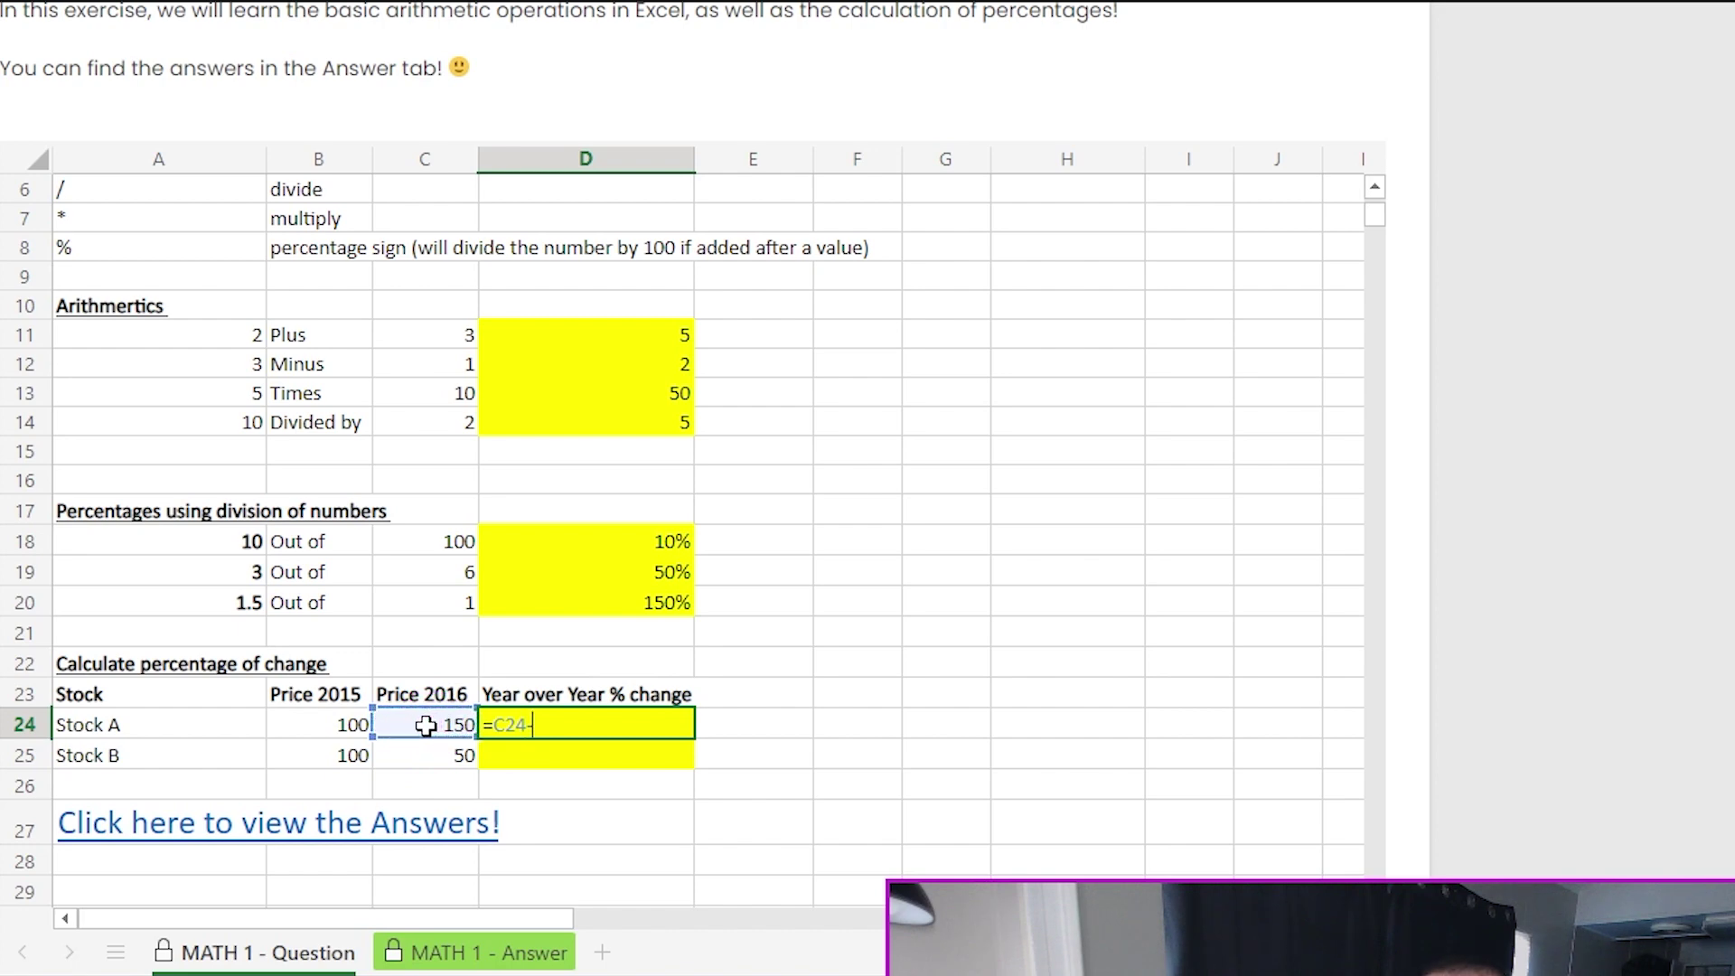
pyautogui.click(337, 726)
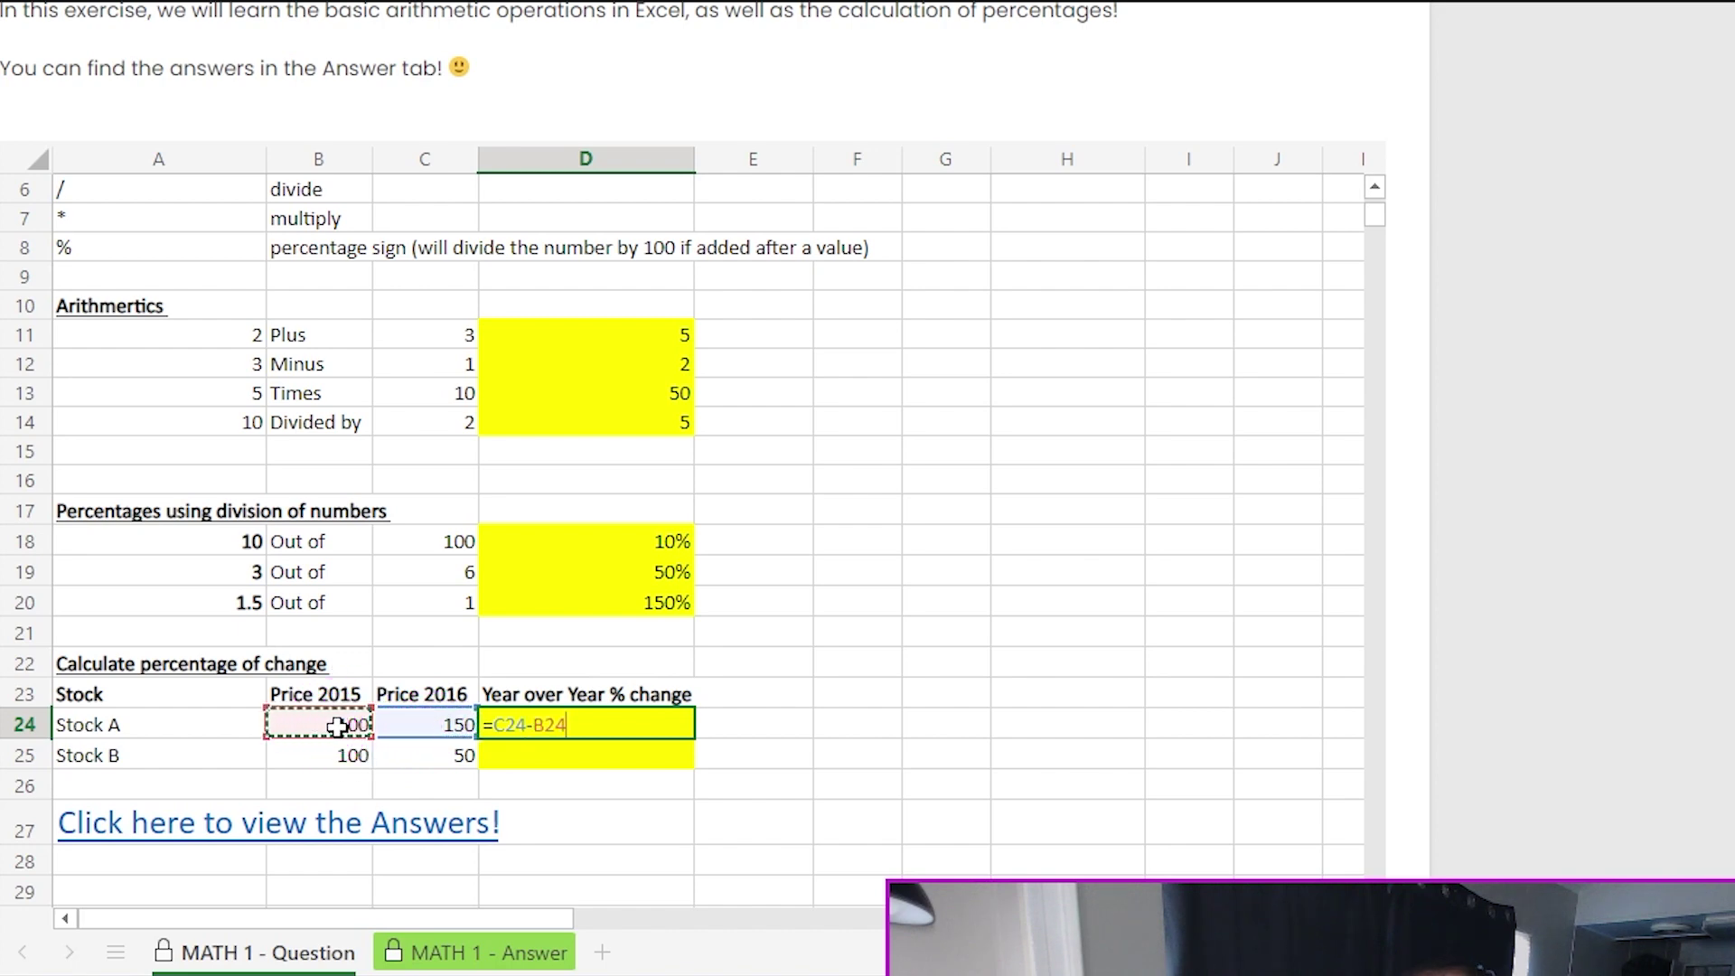
pyautogui.write('/')
pyautogui.click(294, 723)
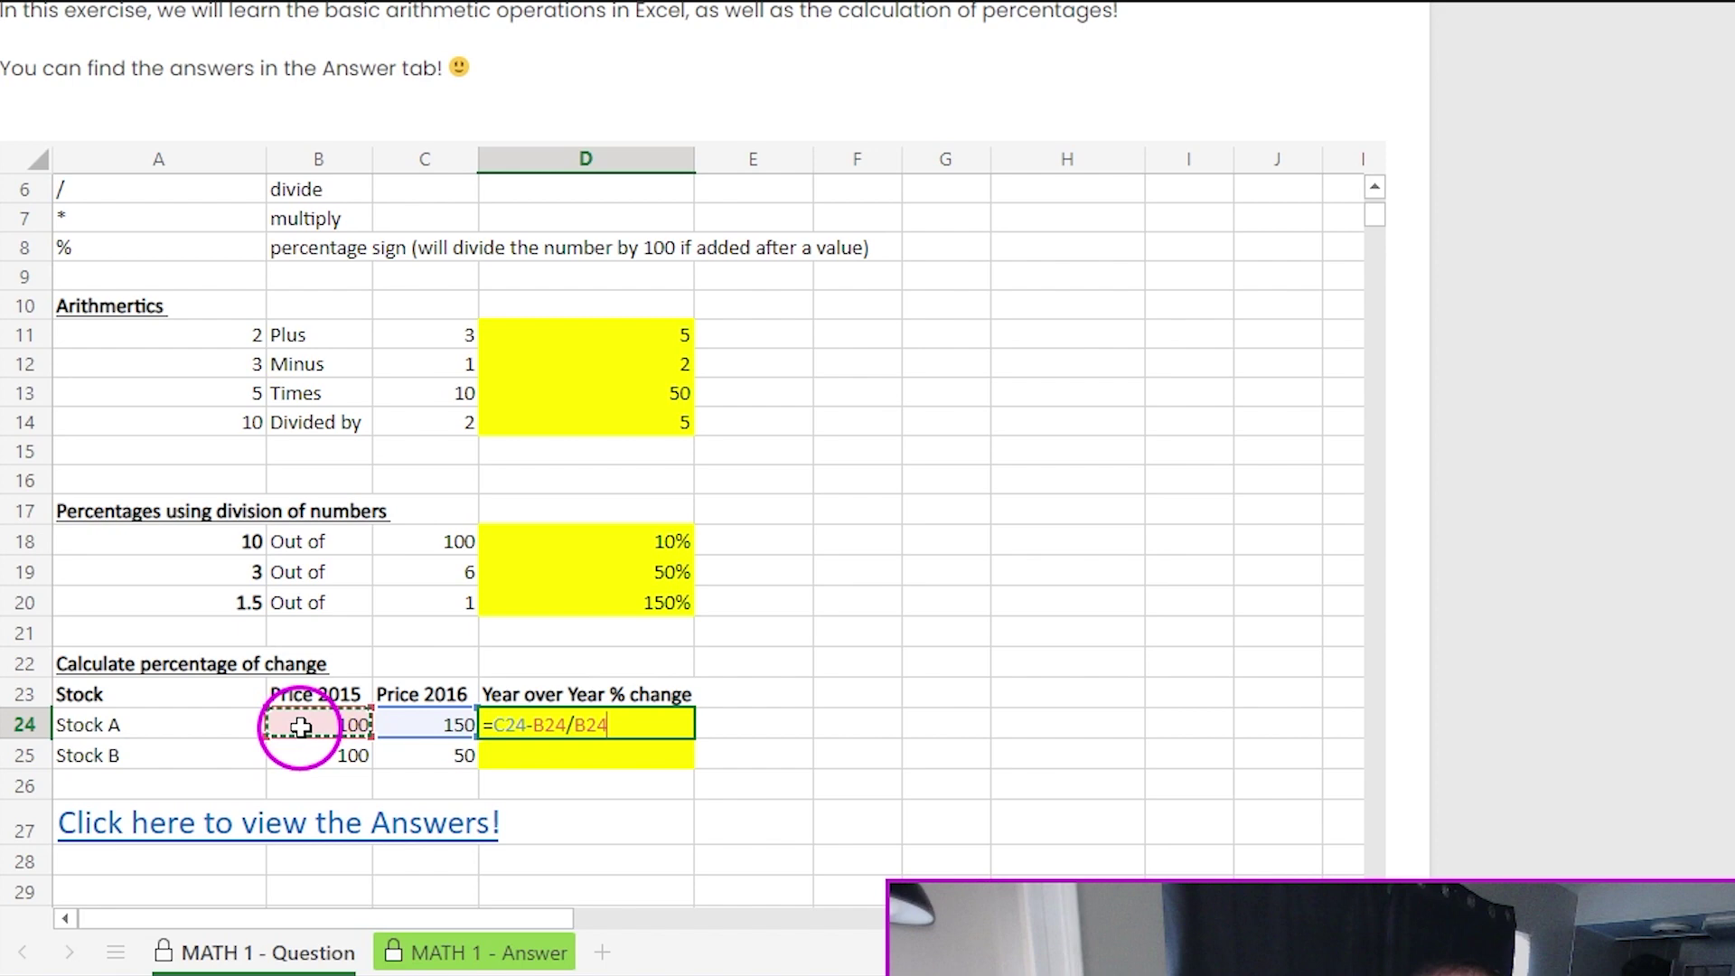
pyautogui.press('Return')
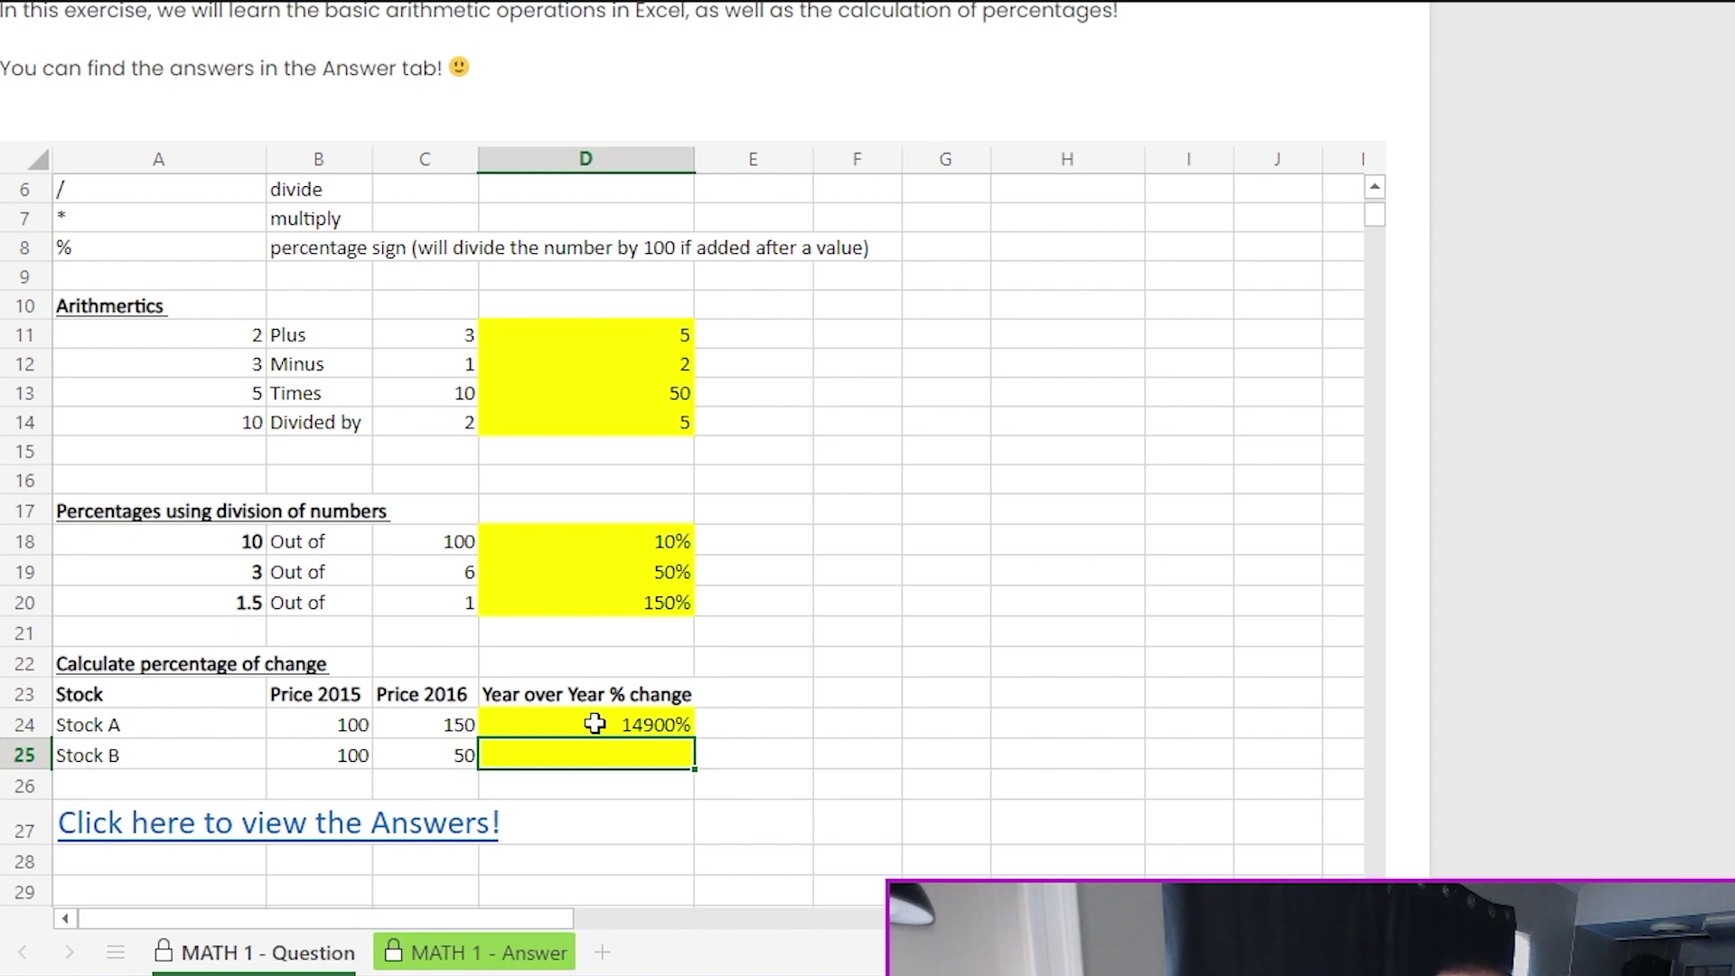
pyautogui.hotkey('ctrl', 'z')
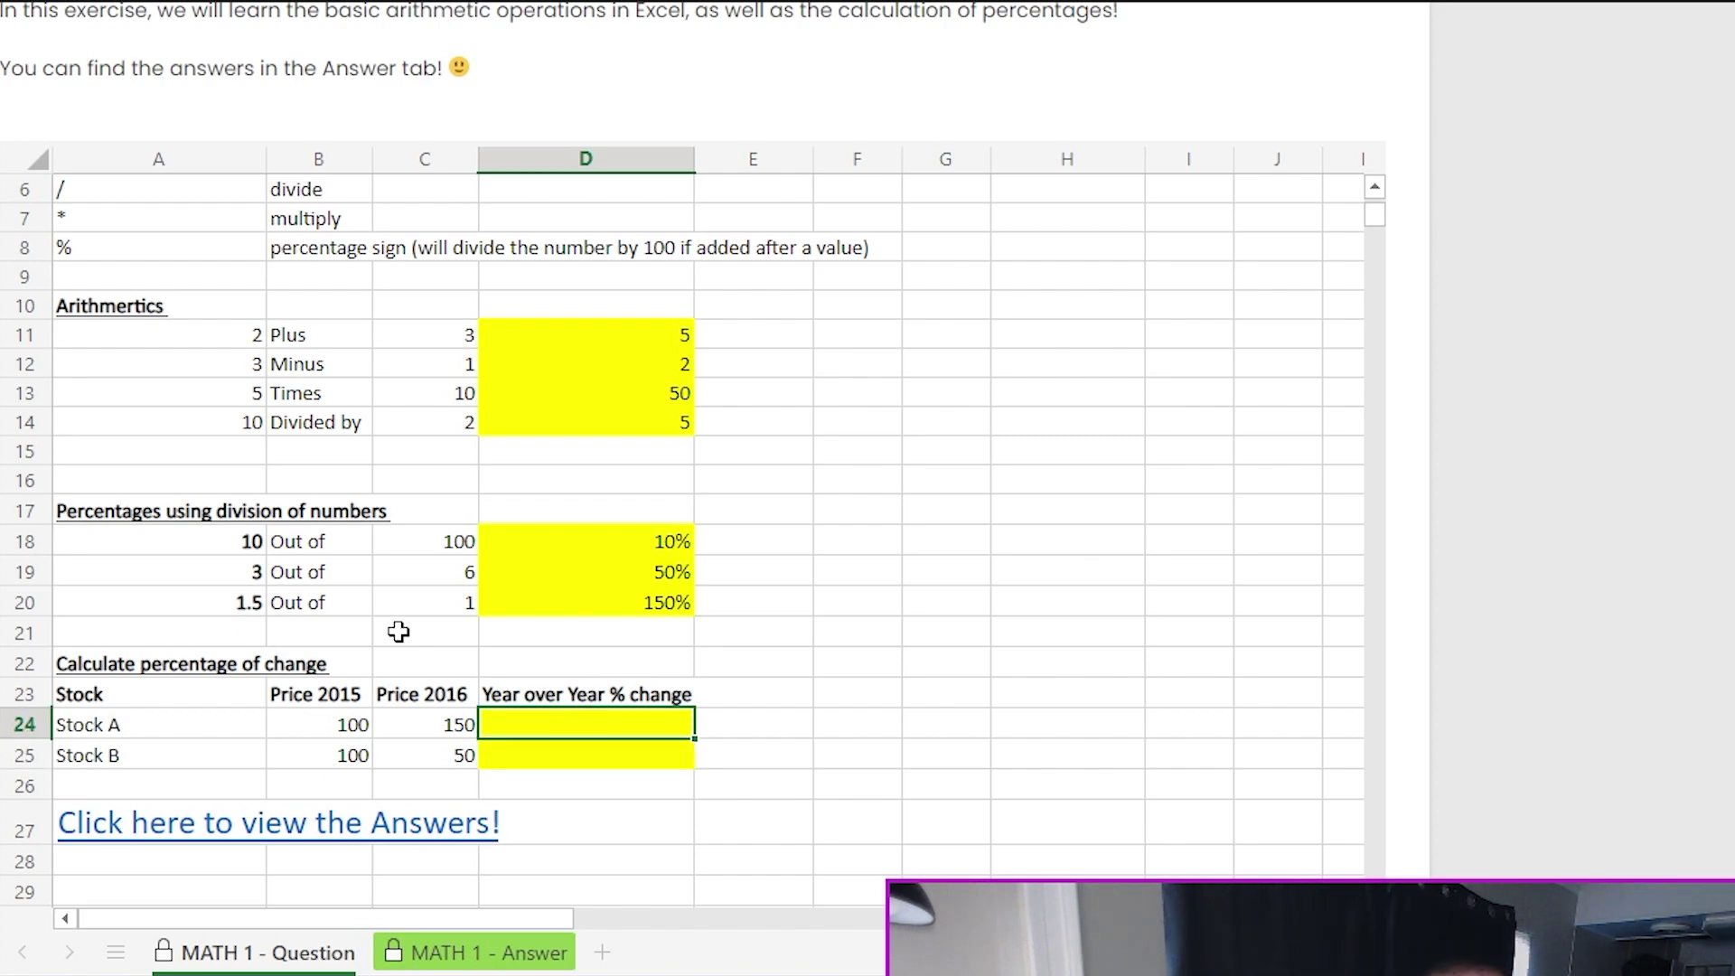
# - Enter =(C24-B24)/B24 in D24 so Stock A's year-over-year change reads 50%
pyautogui.write('=')
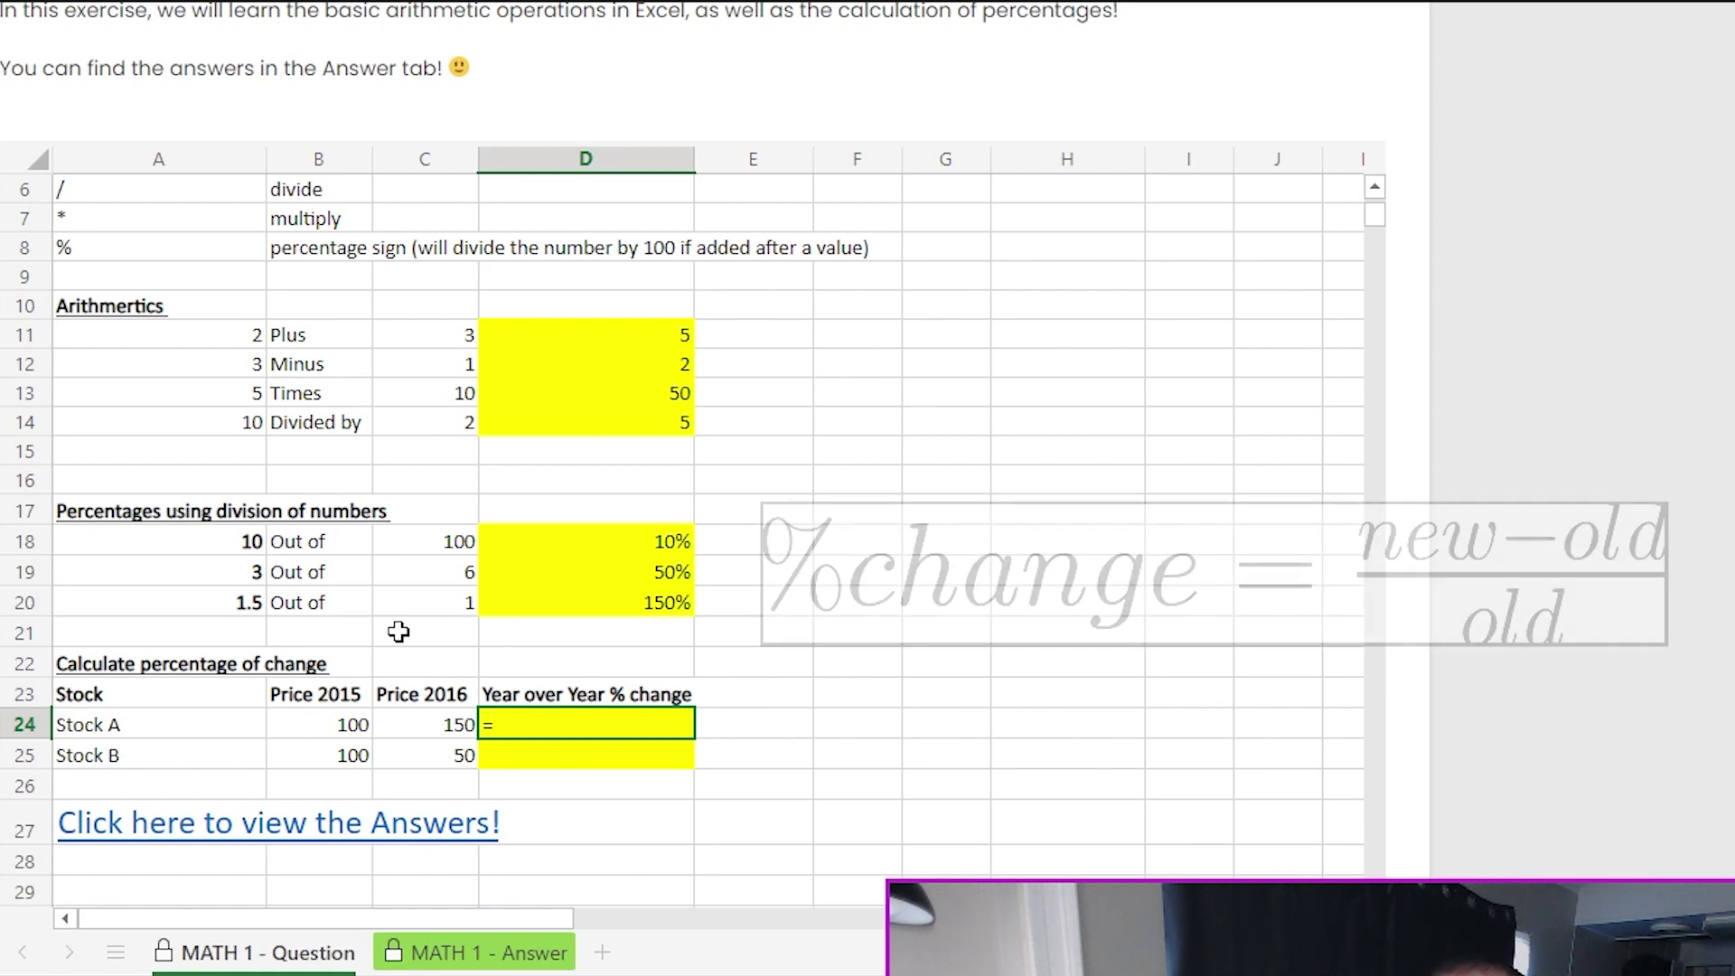
pyautogui.write('(')
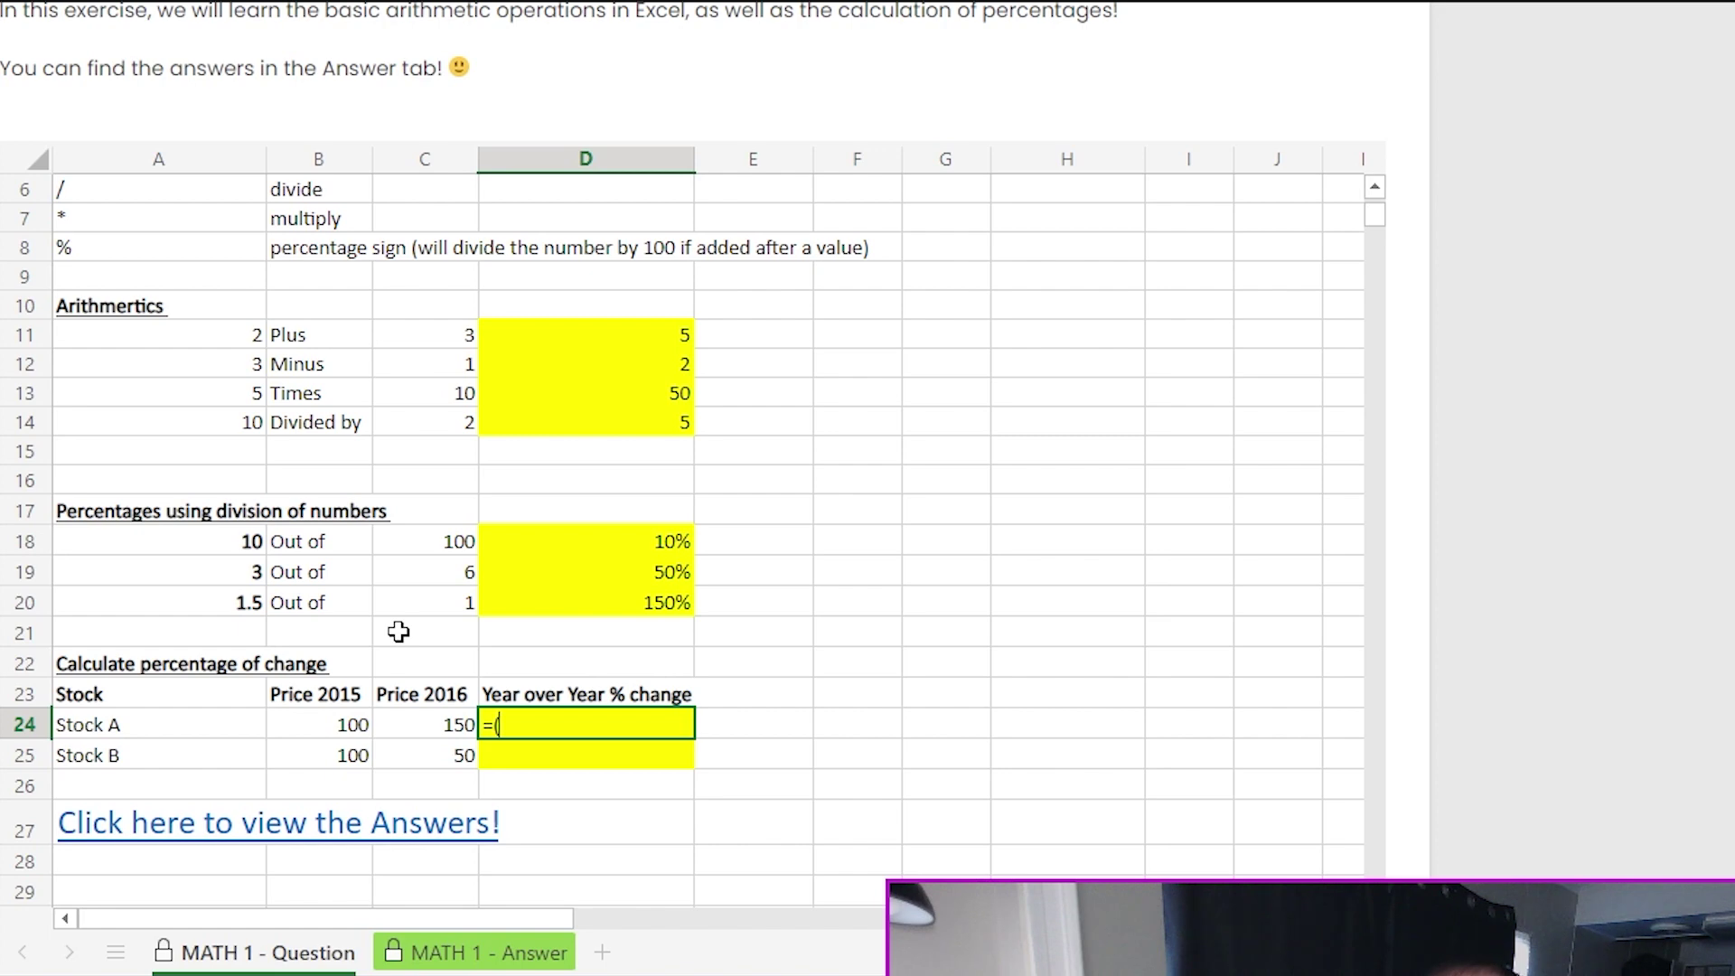
pyautogui.click(440, 726)
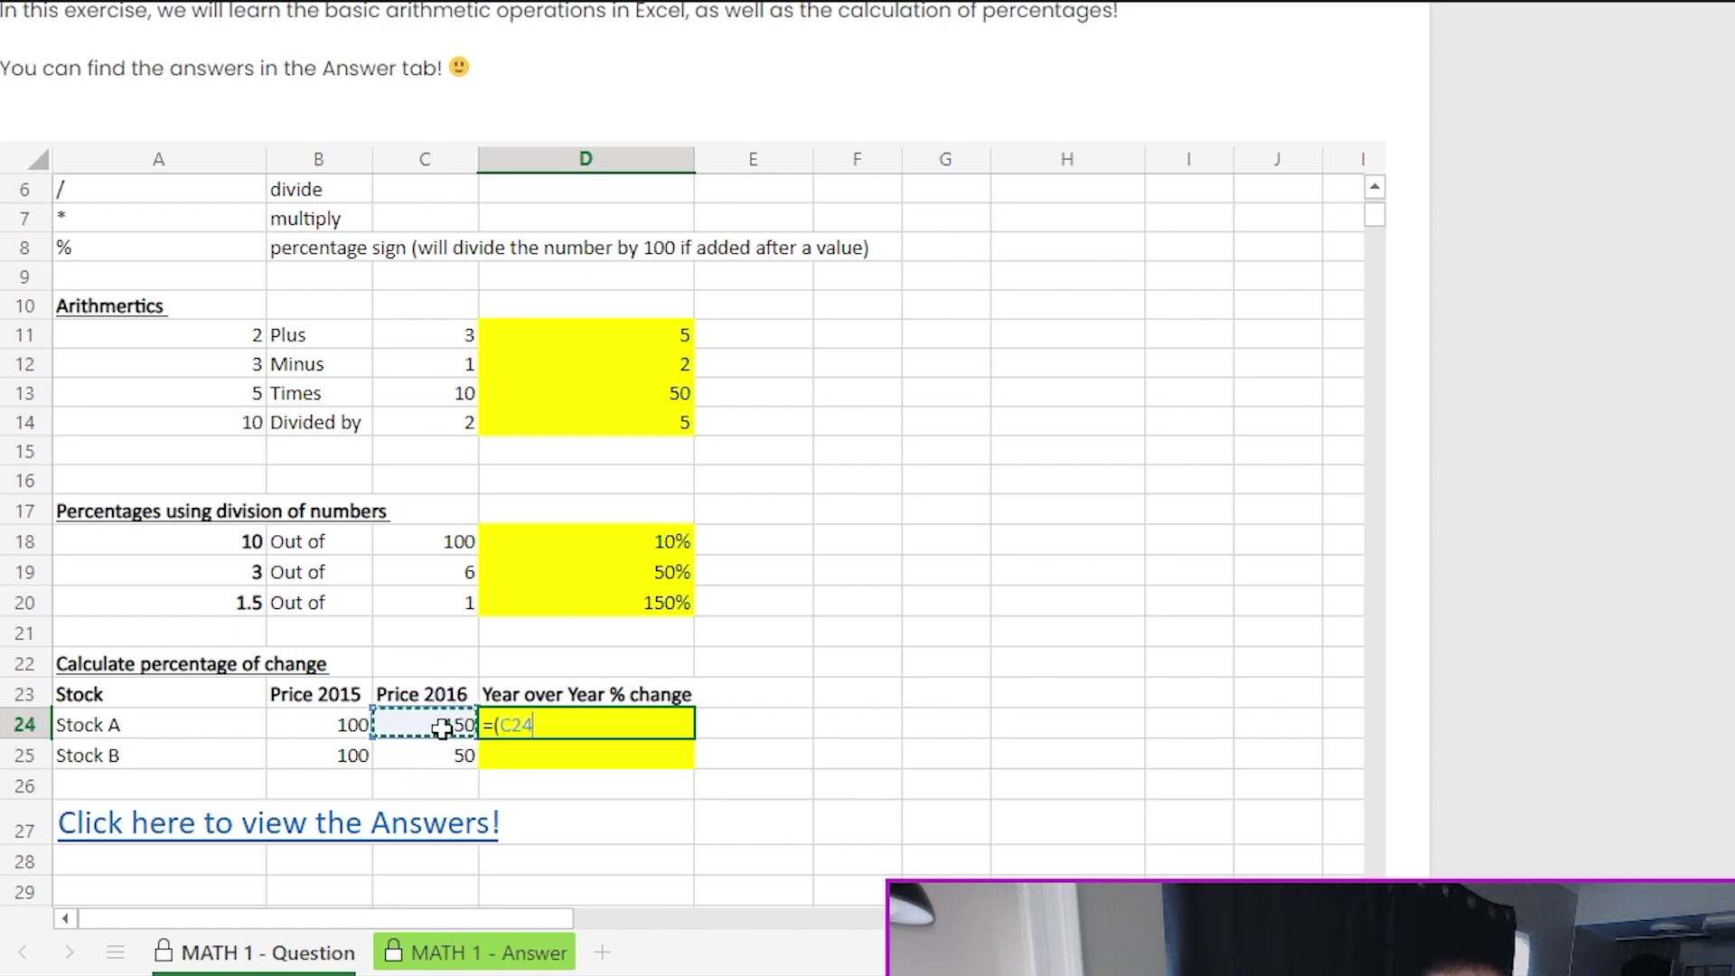
pyautogui.write('-')
pyautogui.click(321, 724)
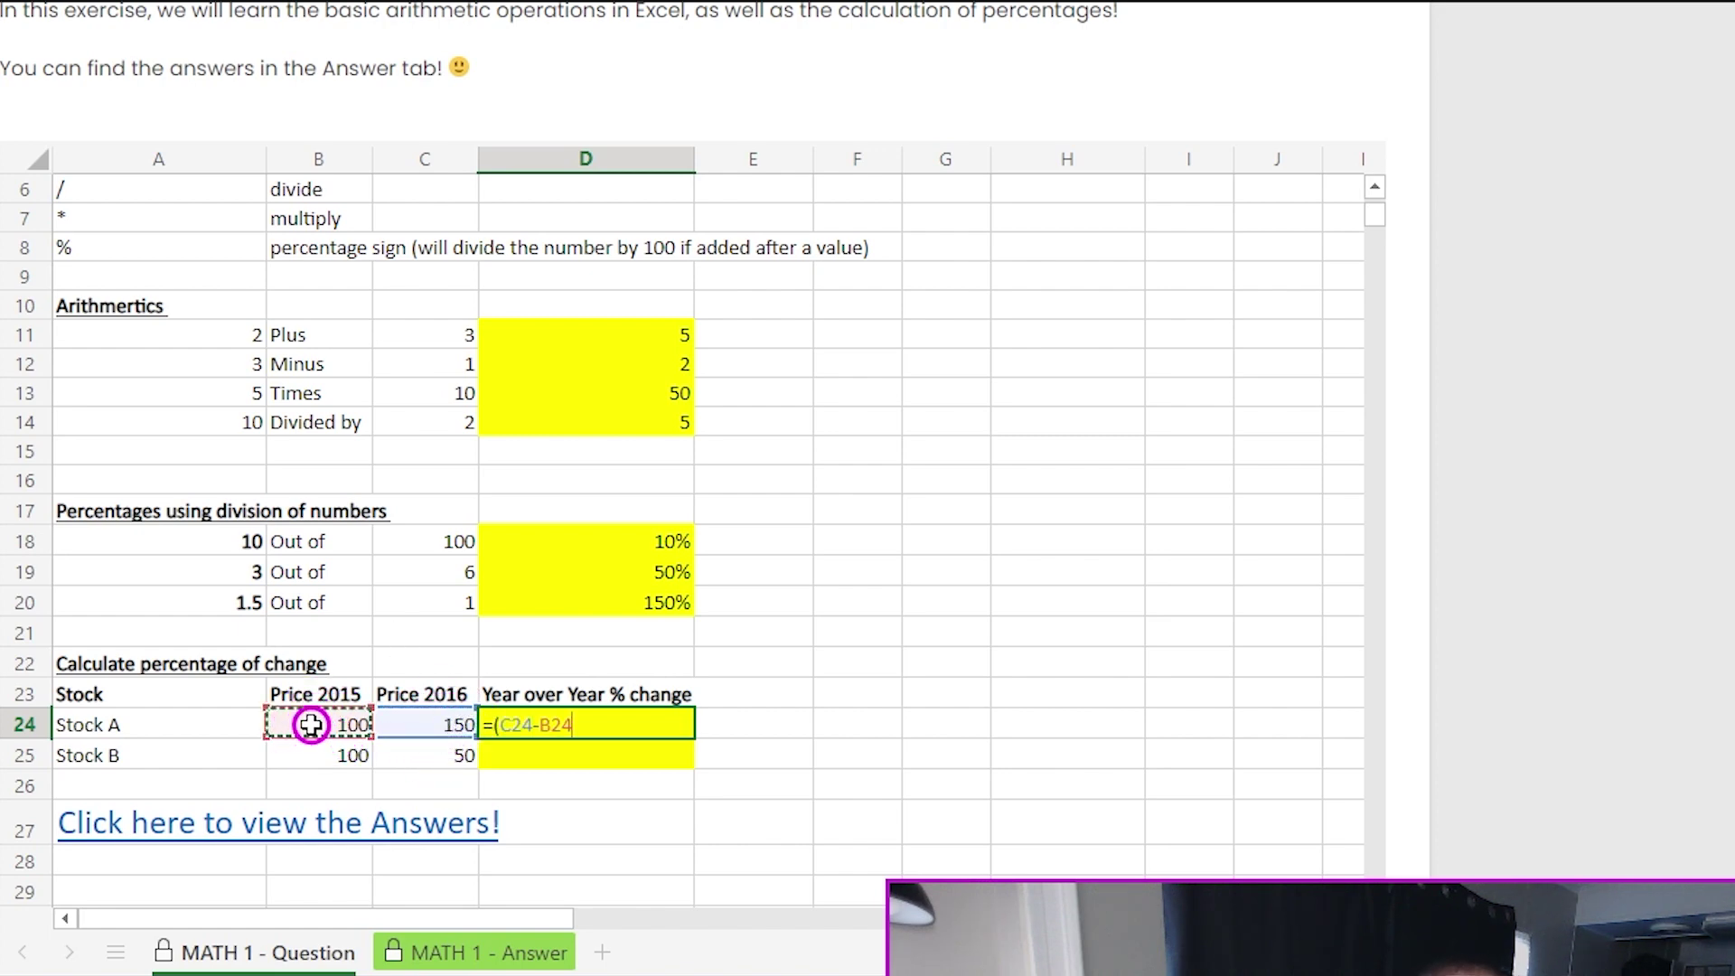
pyautogui.write(')')
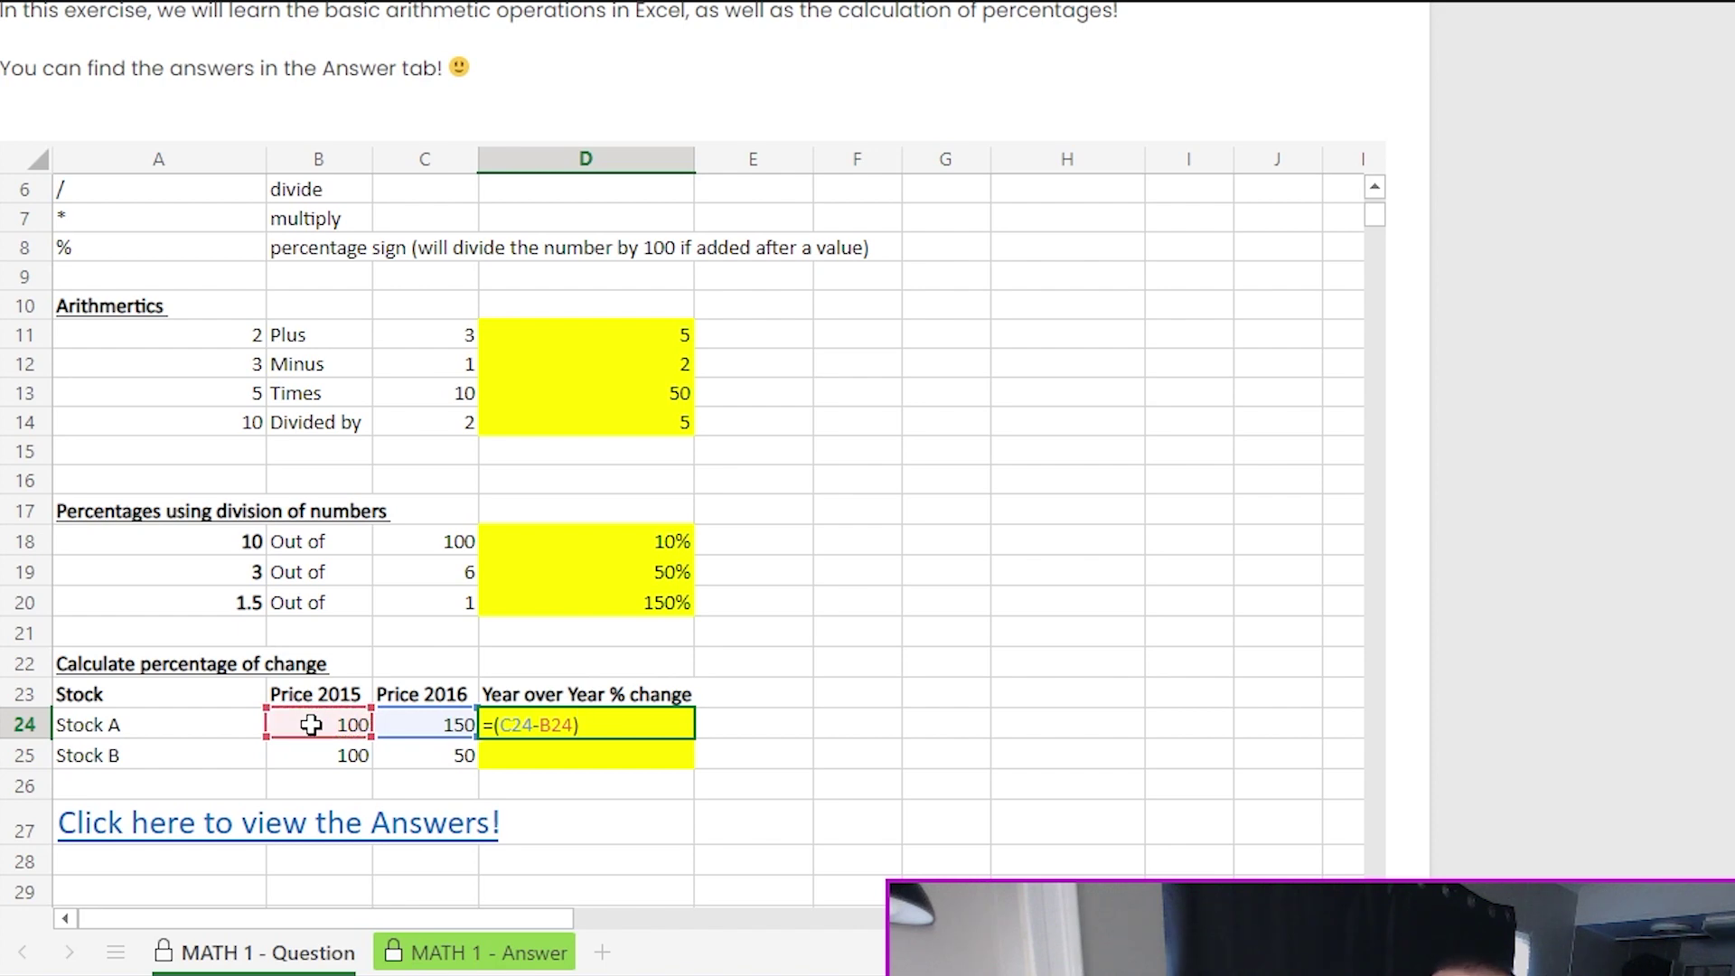
pyautogui.write('/')
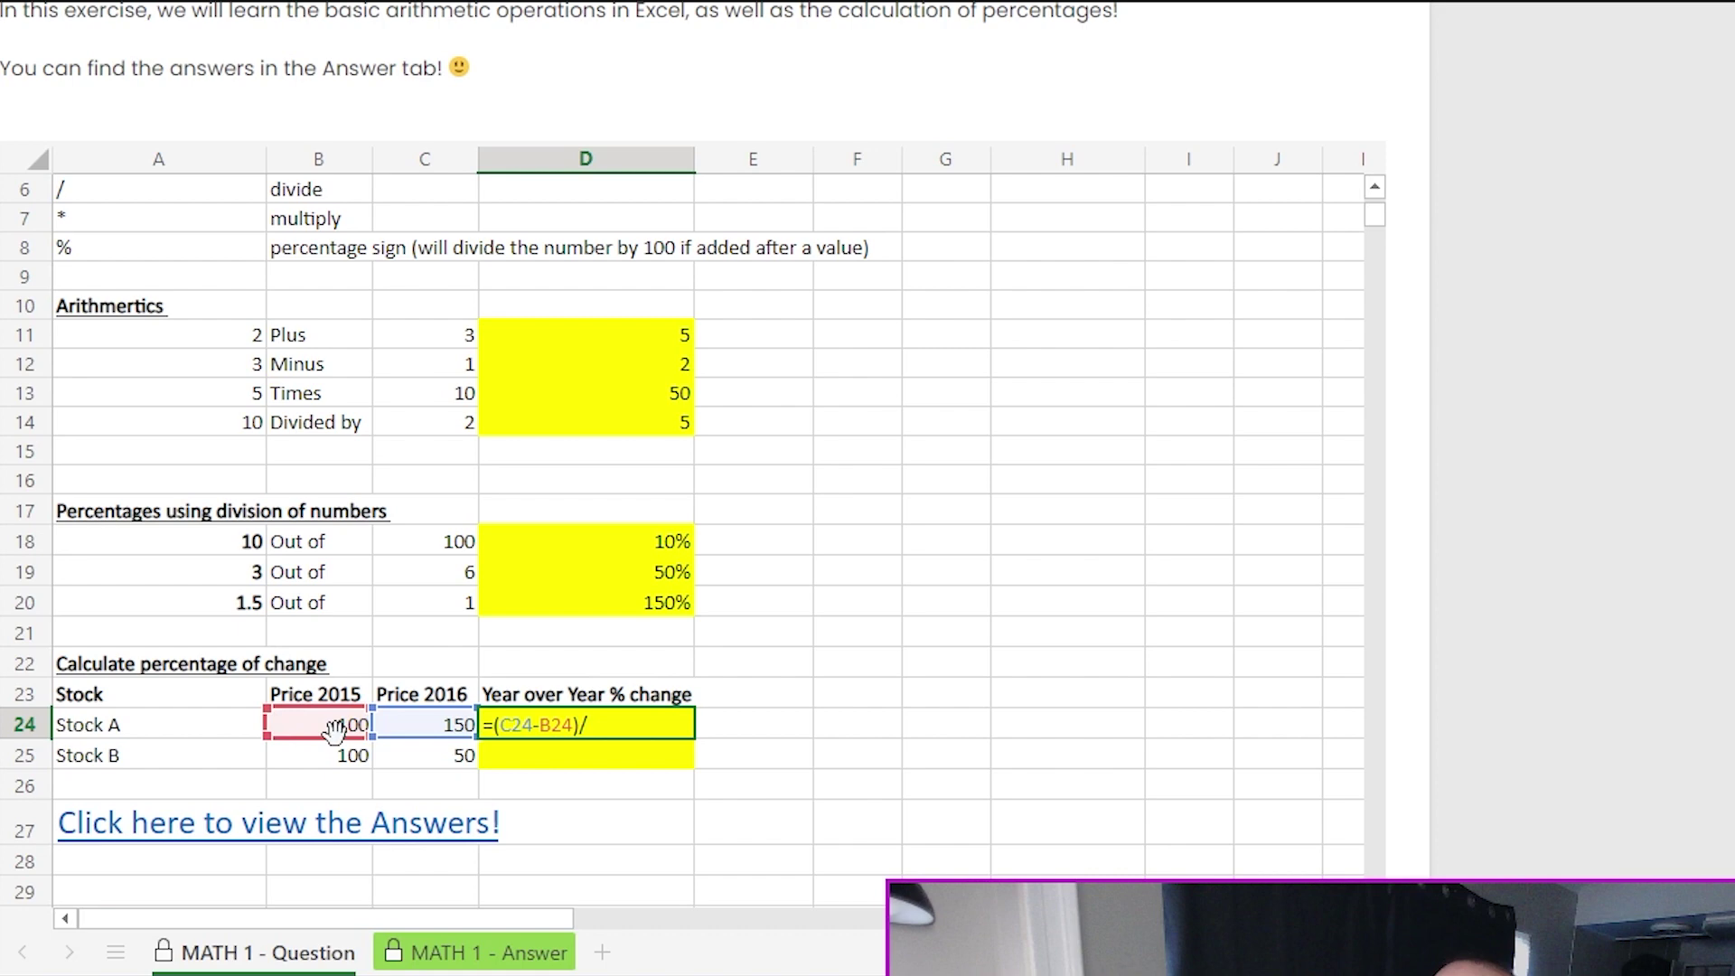
pyautogui.click(339, 726)
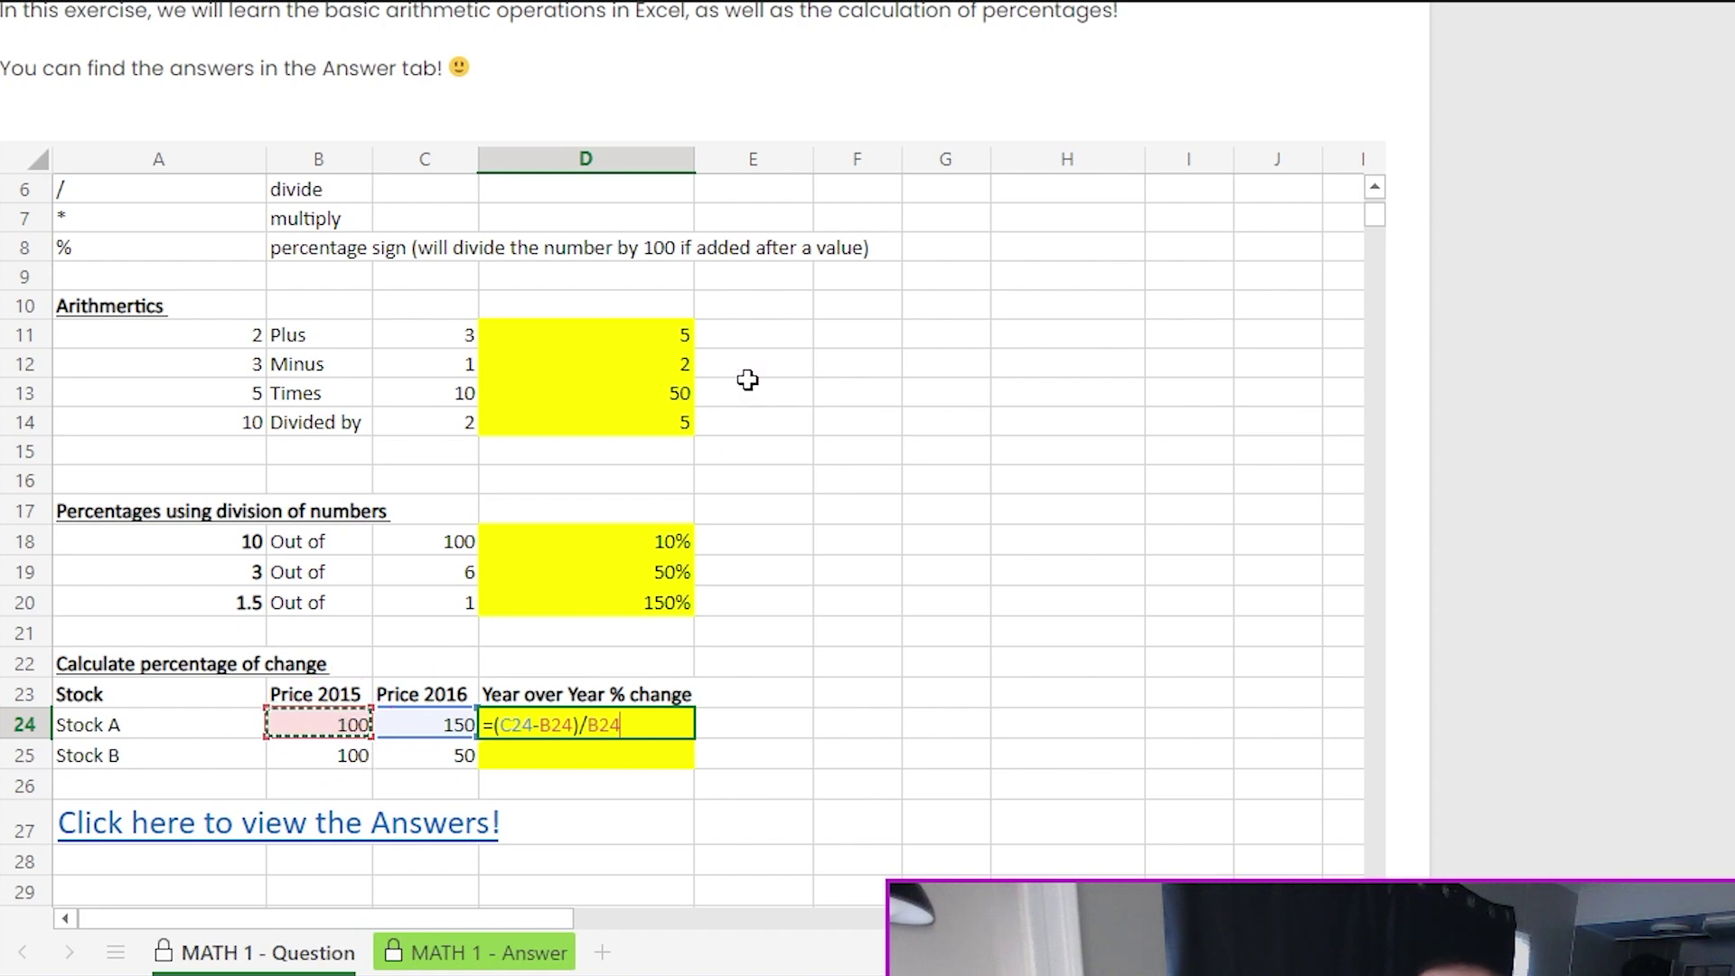
pyautogui.press('Return')
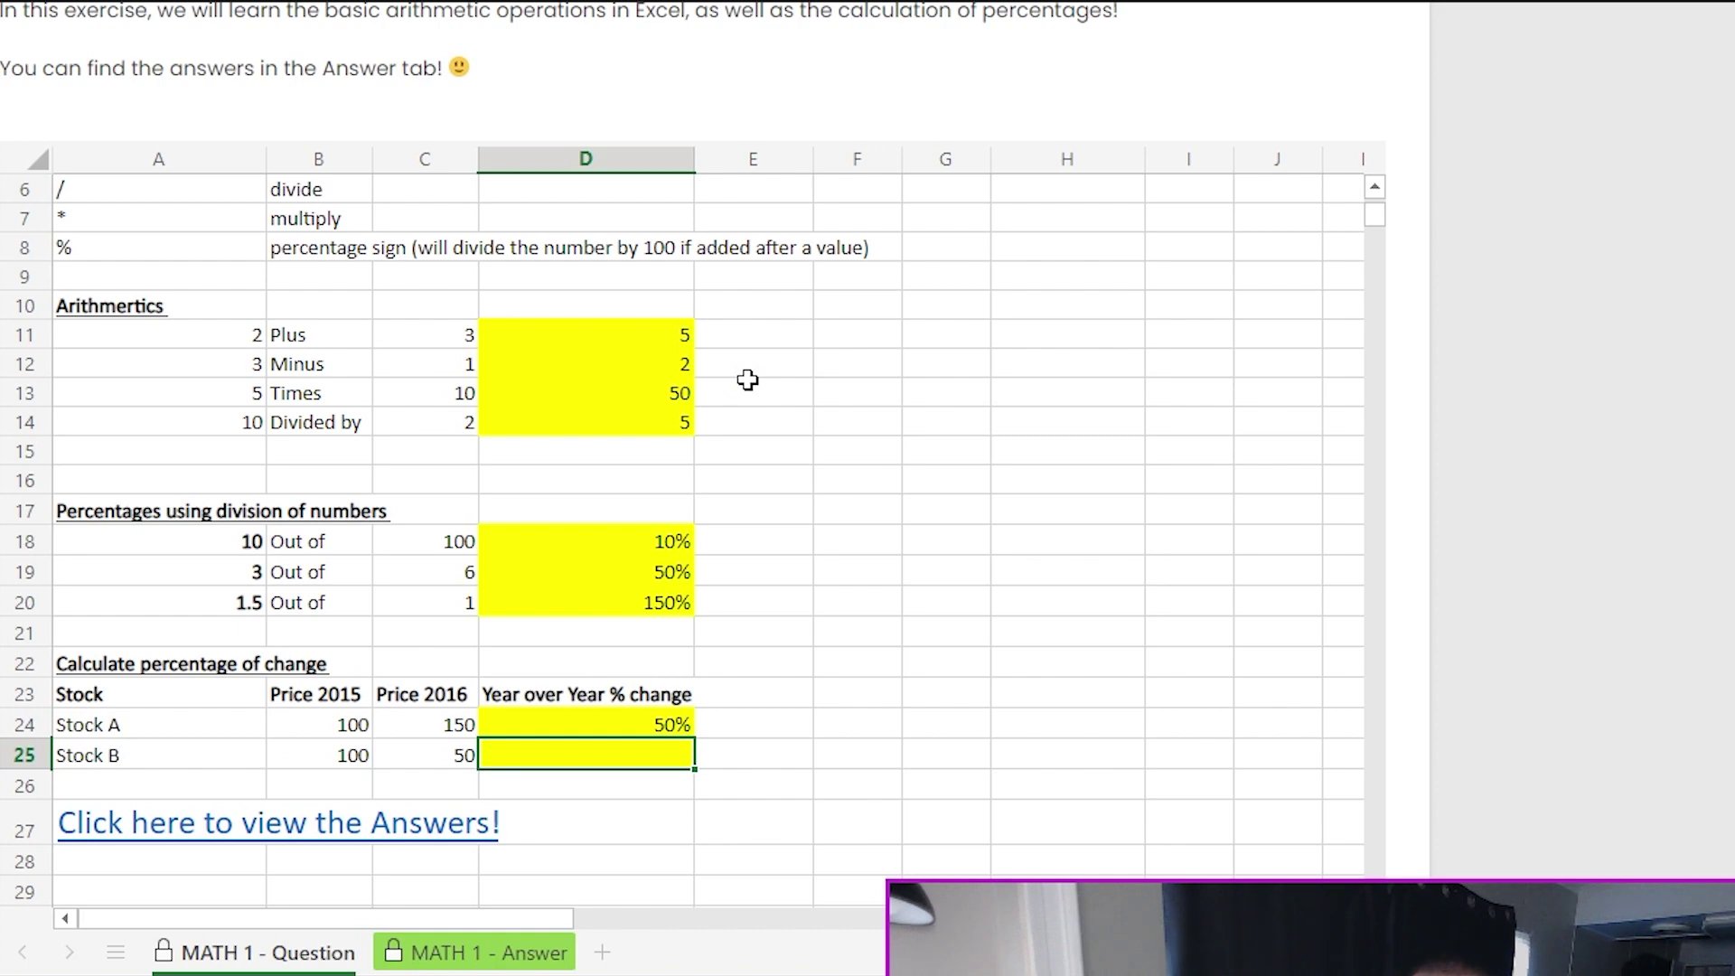
pyautogui.click(619, 752)
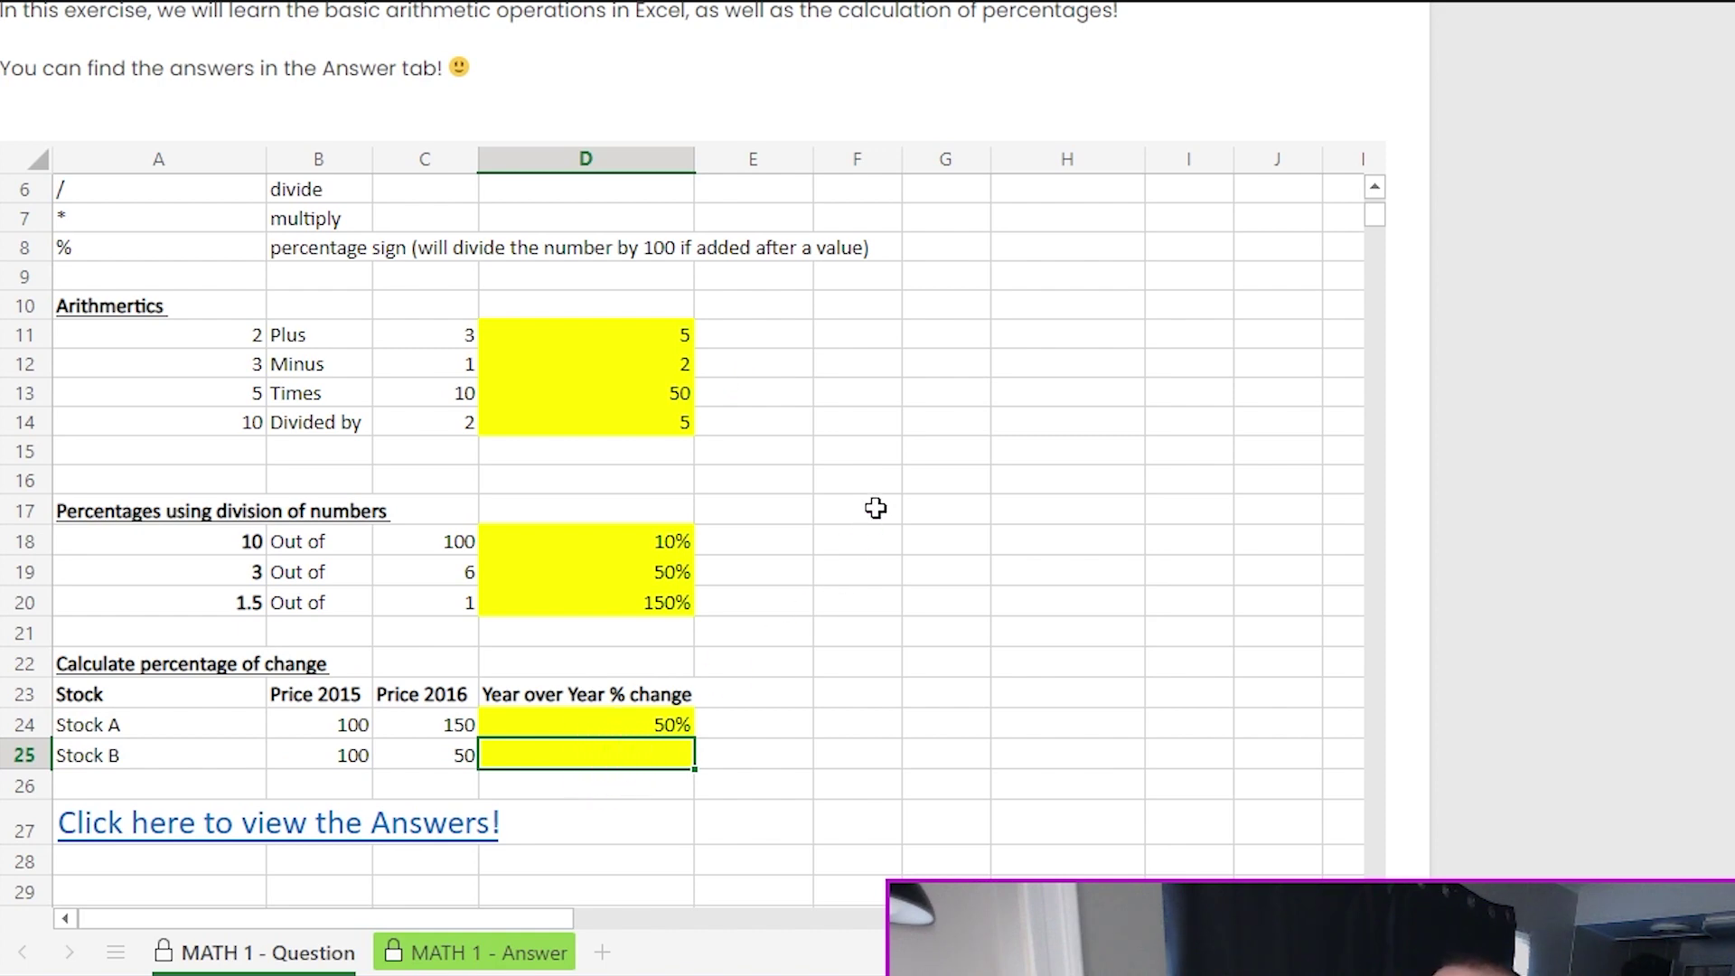
# - Enter =(C25-B25)/B25 in D25 so Stock B's year-over-year change reads -50%
pyautogui.click(666, 723)
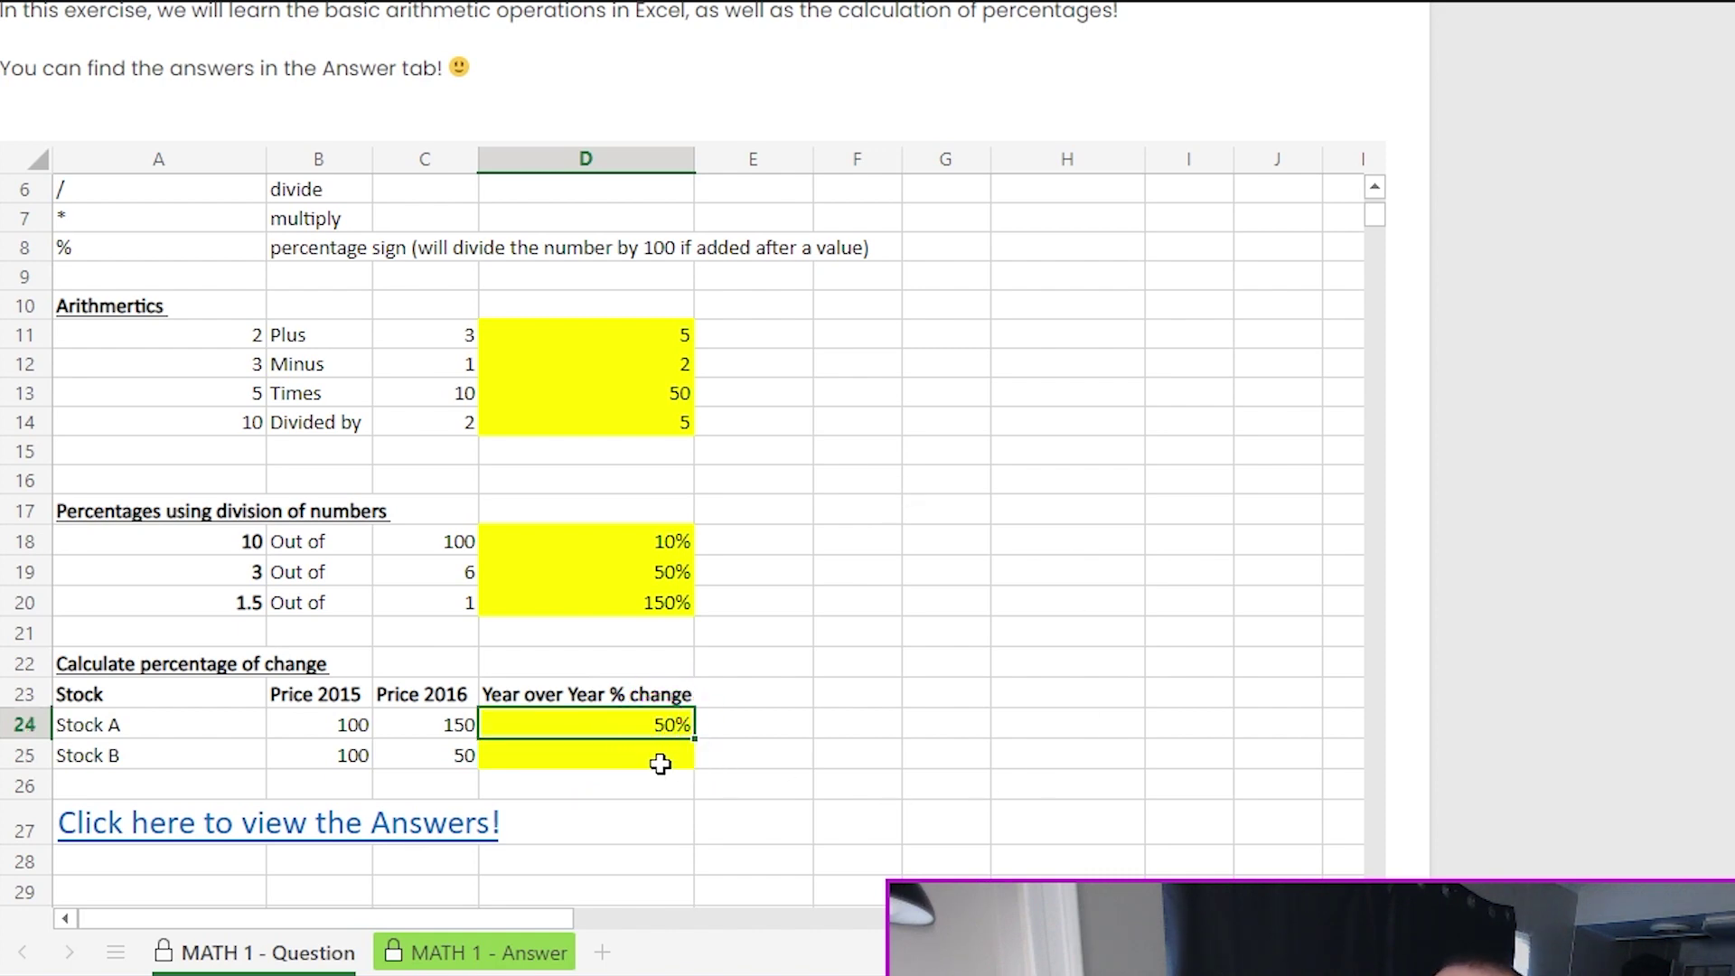
pyautogui.click(655, 759)
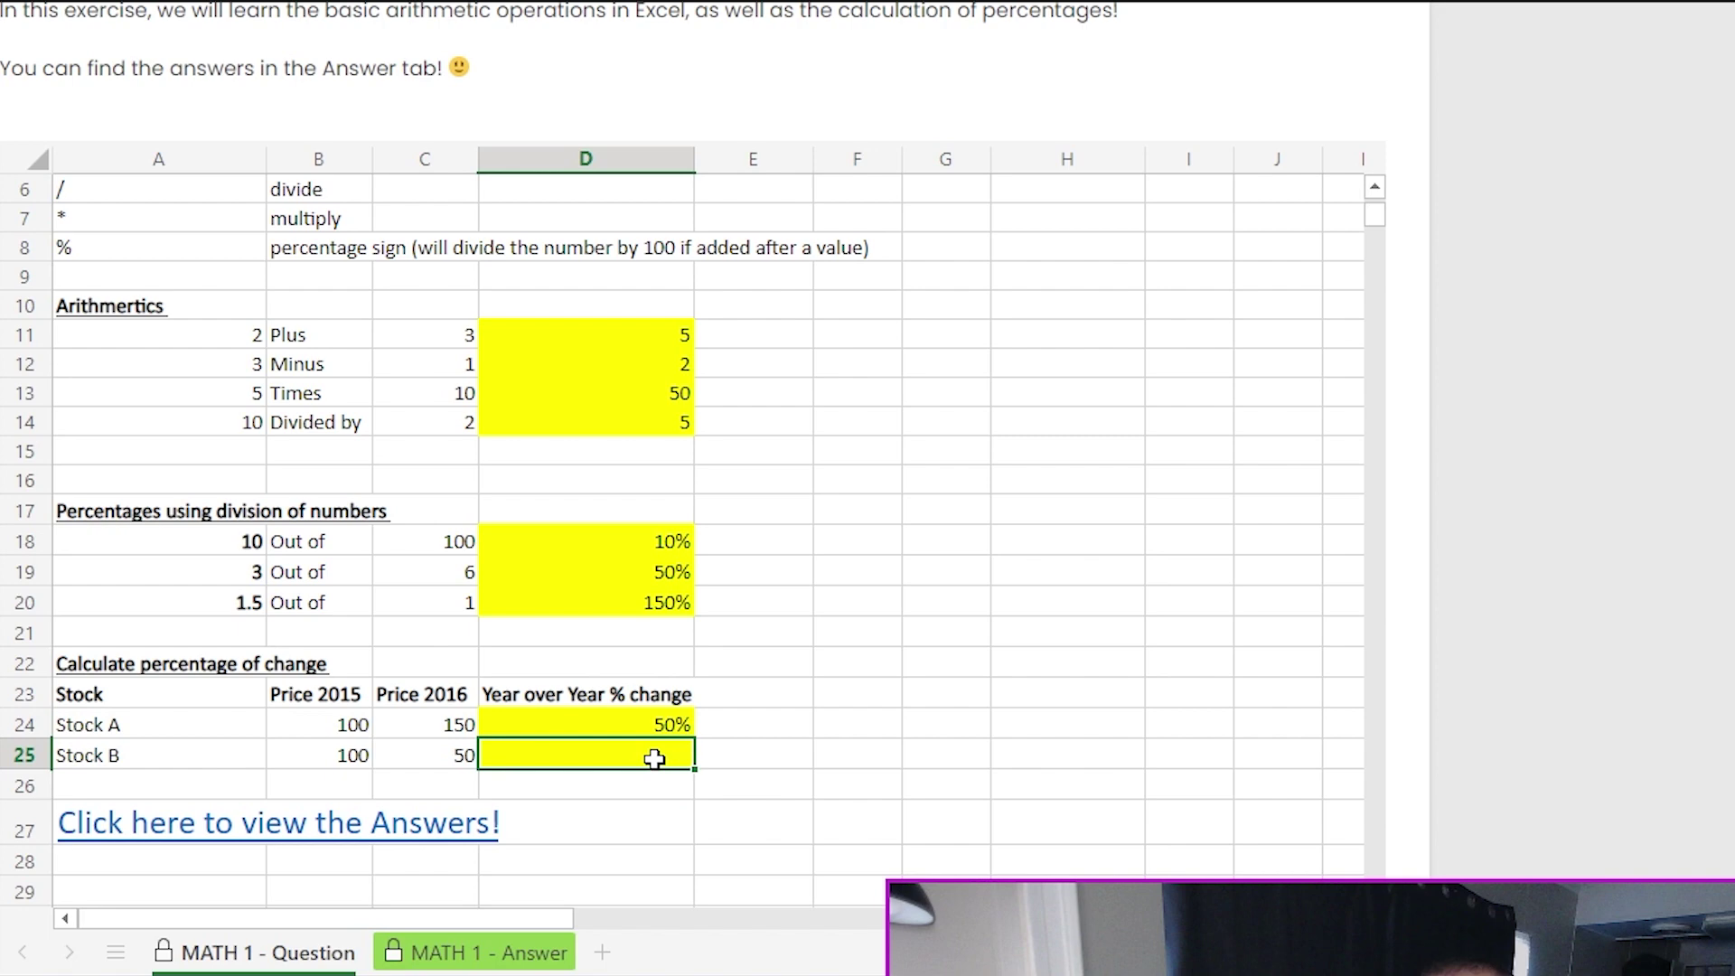
pyautogui.write('=')
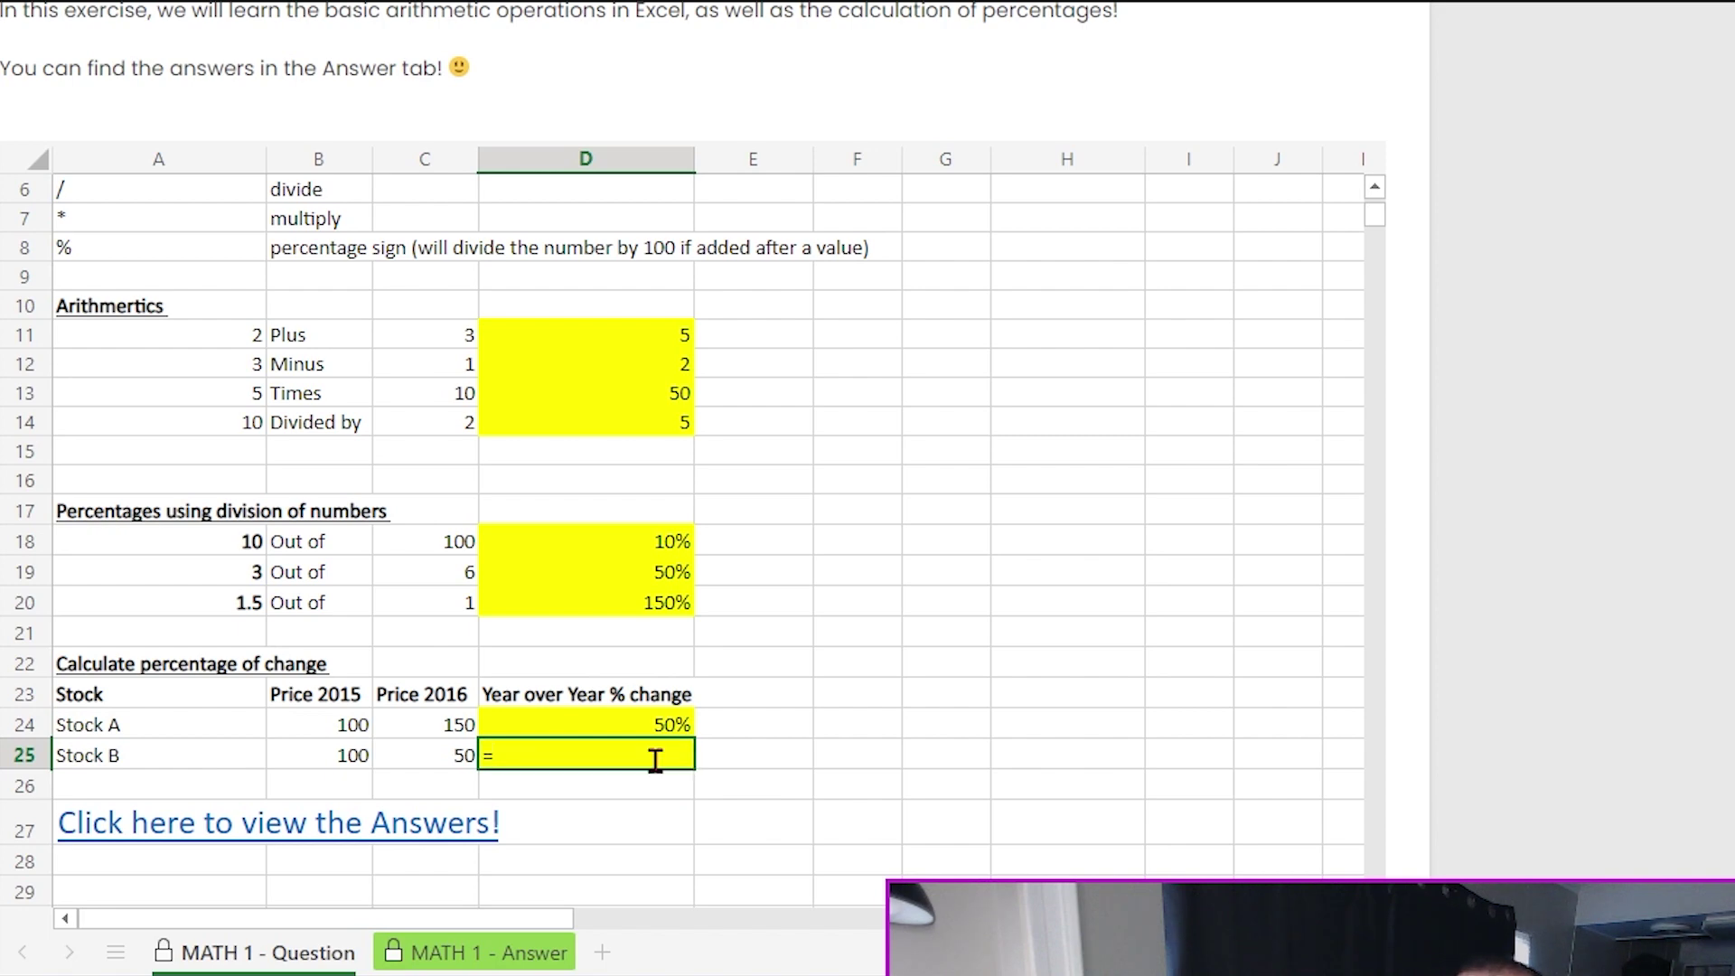
pyautogui.write('(')
pyautogui.click(411, 761)
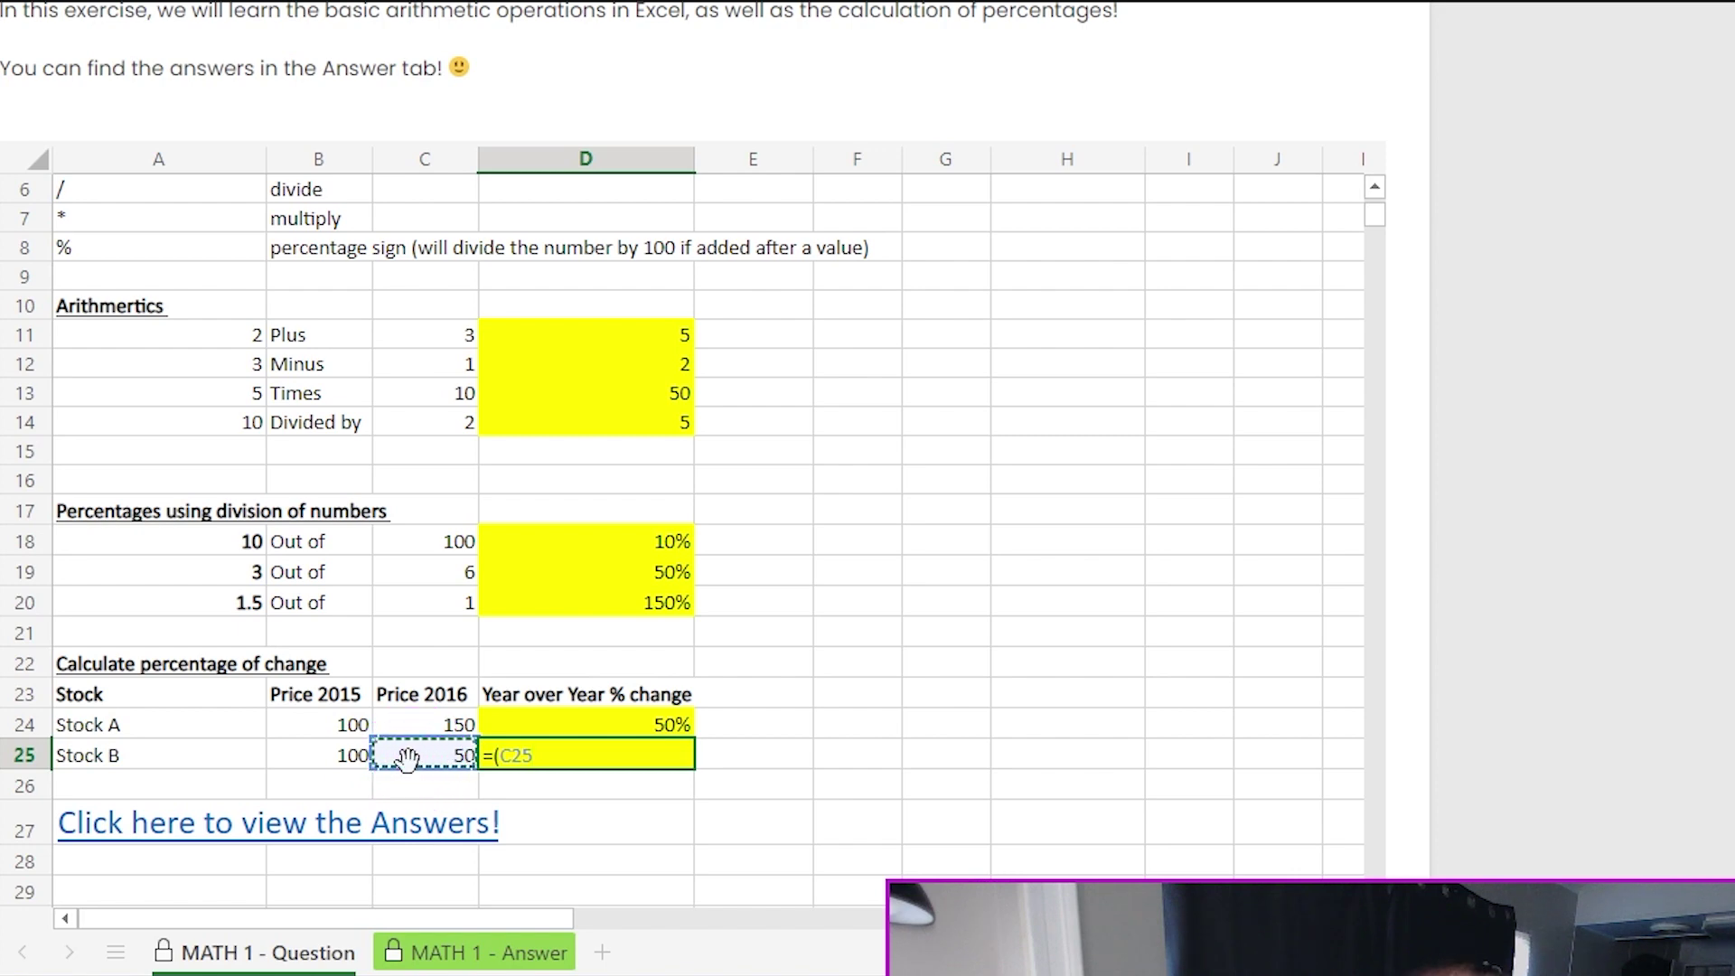
pyautogui.write('-')
pyautogui.click(336, 757)
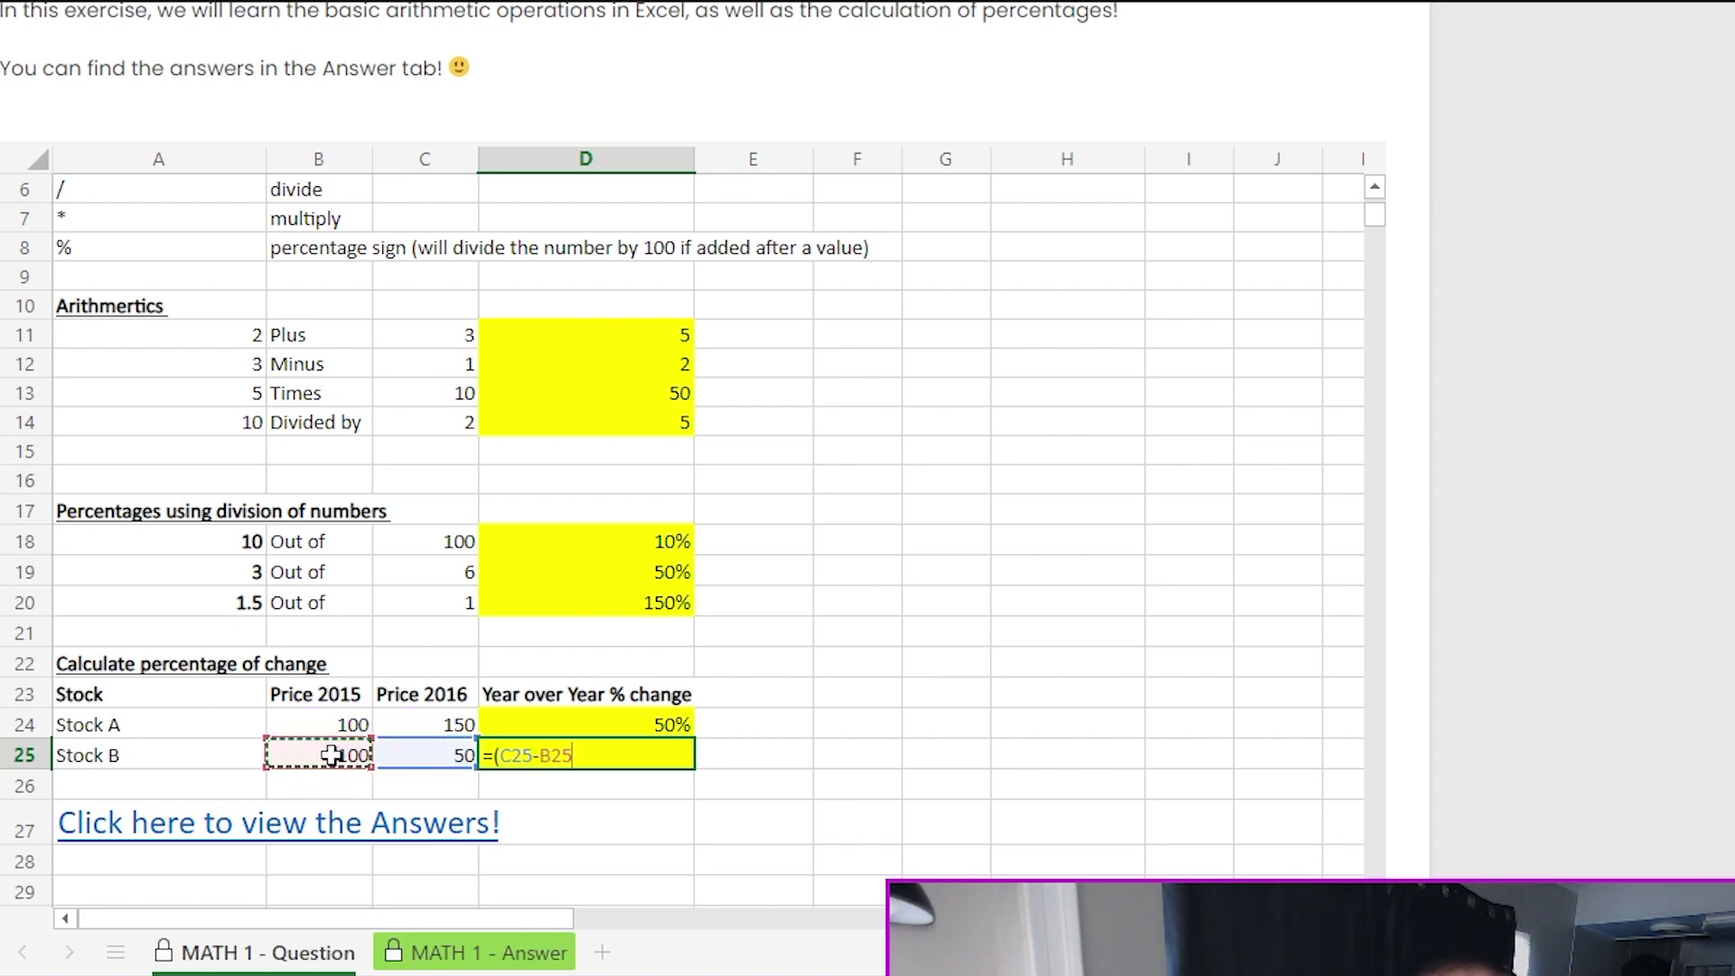
pyautogui.write(')')
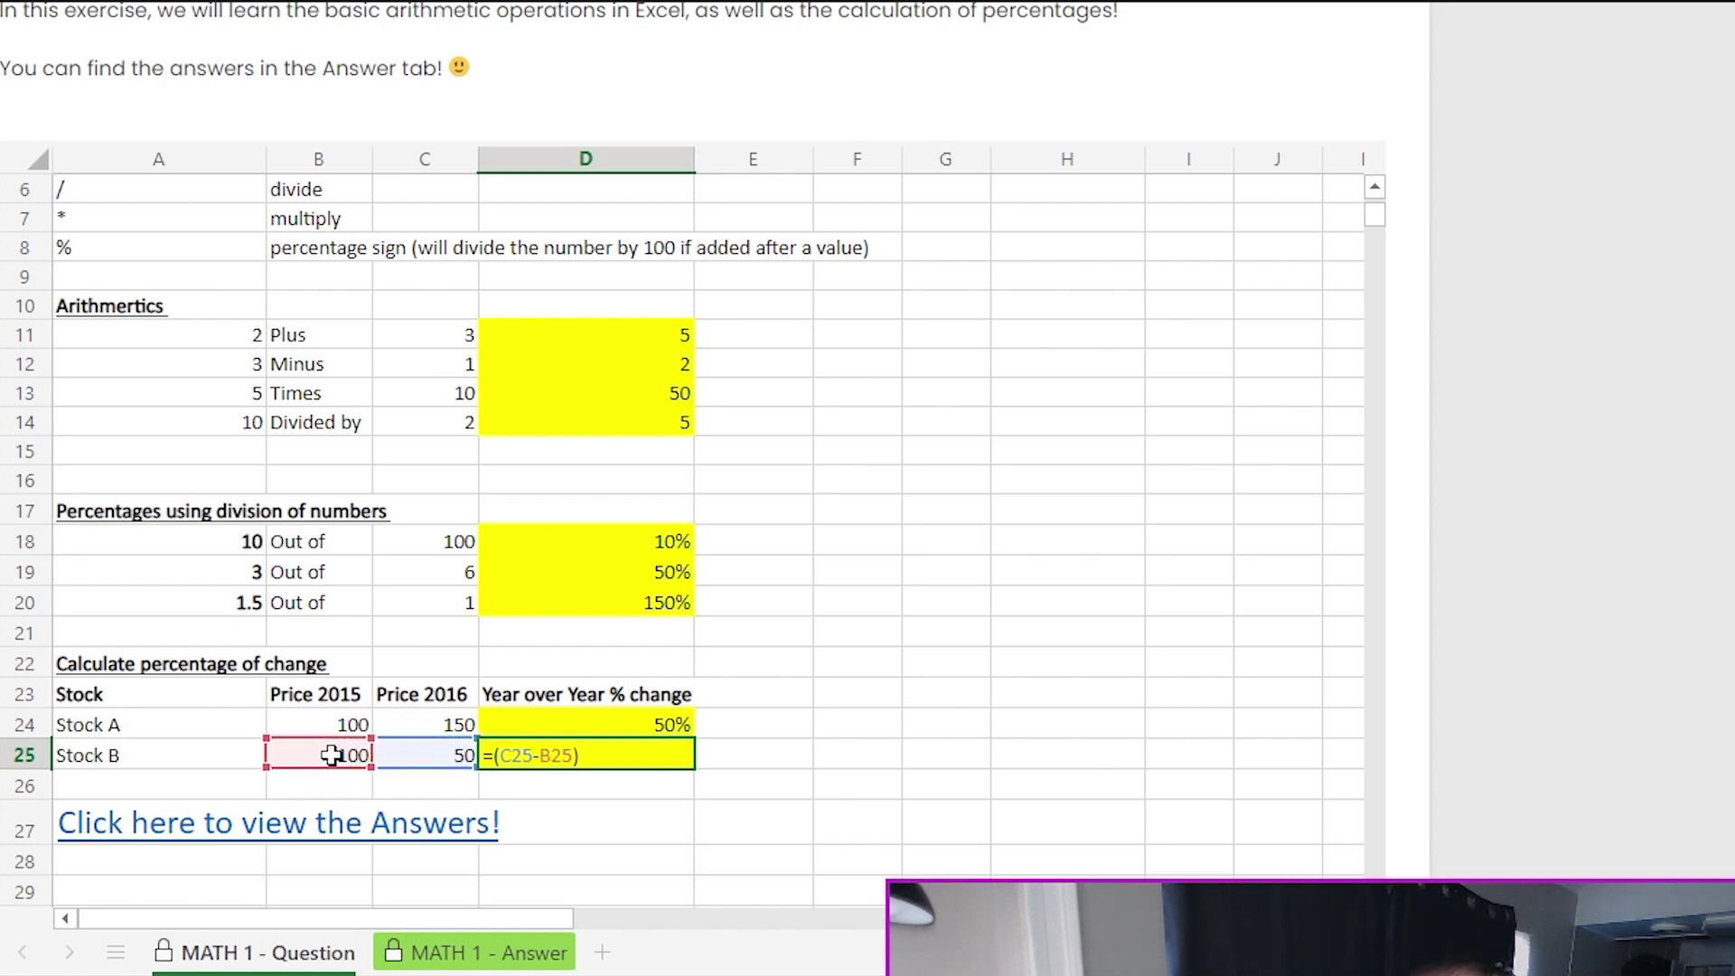
pyautogui.write('/')
pyautogui.click(329, 758)
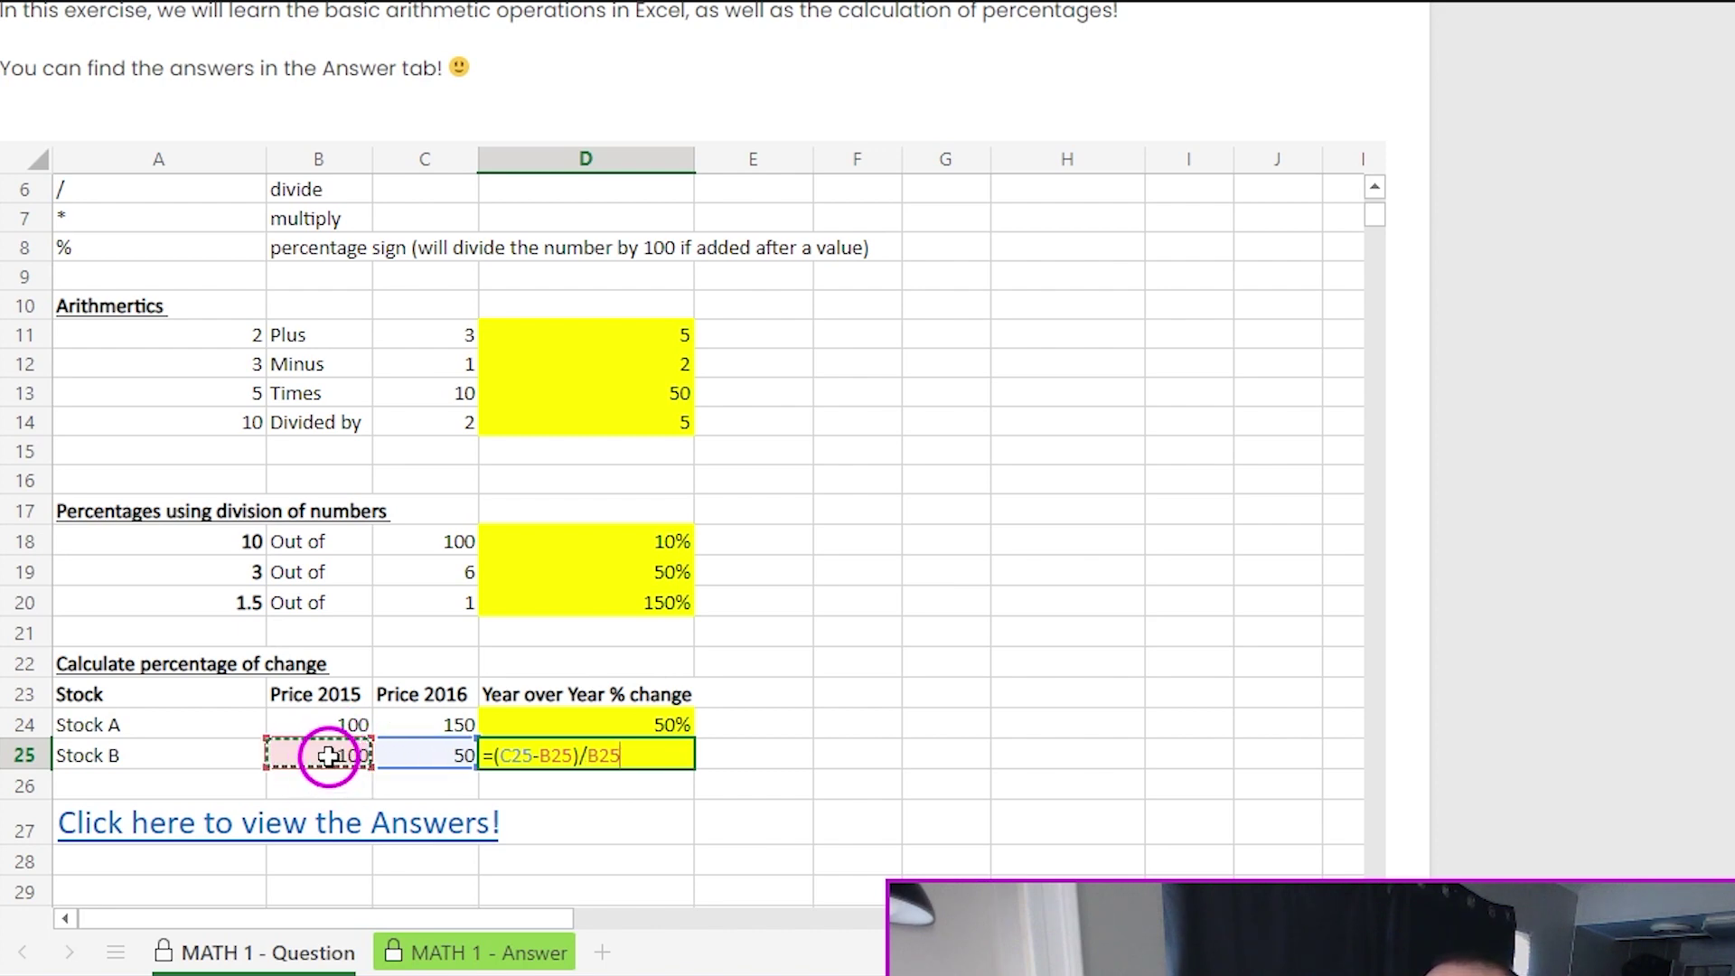
pyautogui.press('Return')
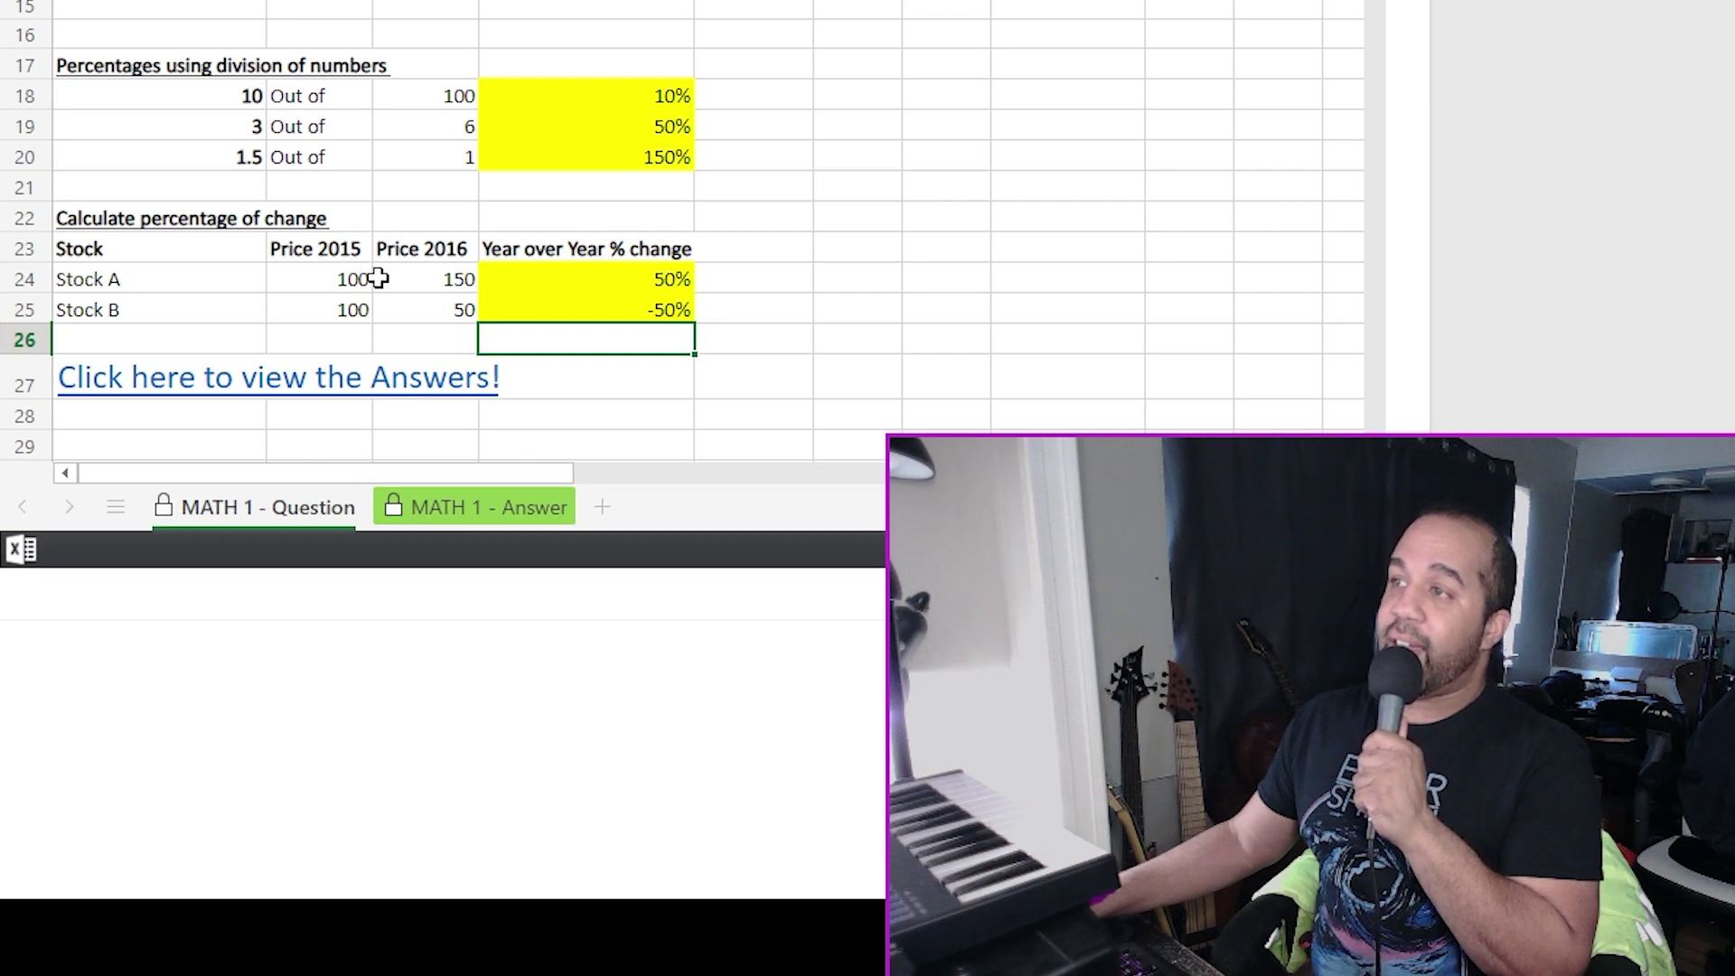
# - Review the stock prices 150, 100 and 50 against Stock B's -50% answer
pyautogui.click(428, 282)
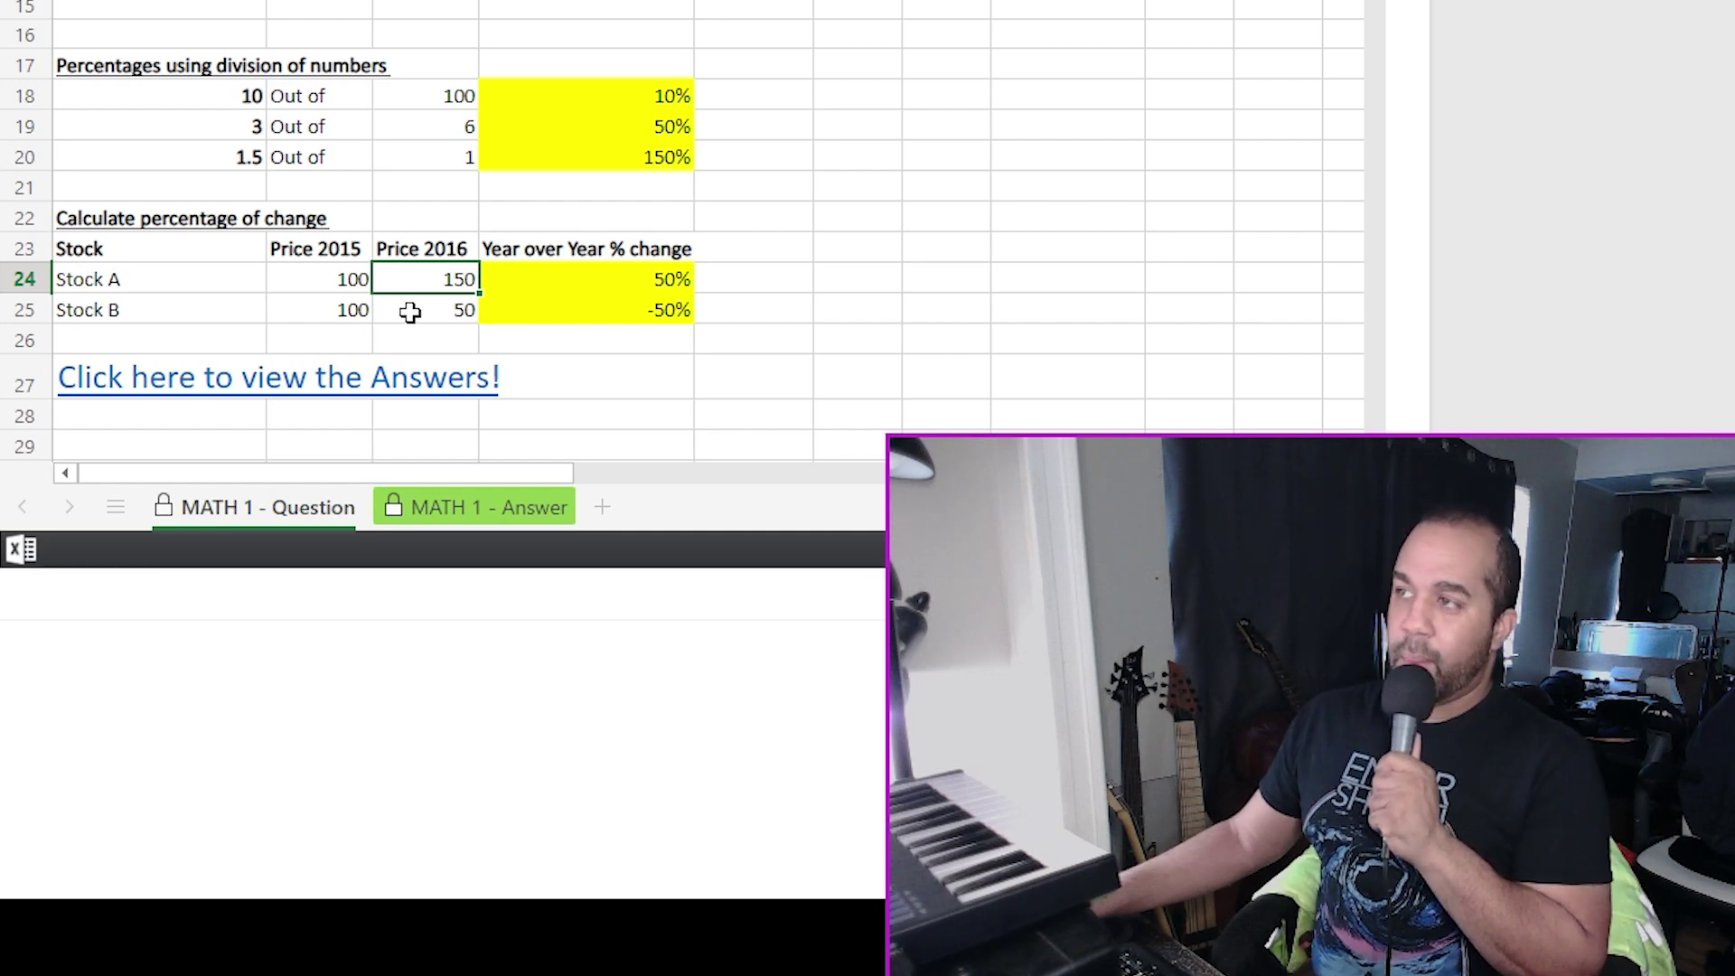
pyautogui.click(334, 316)
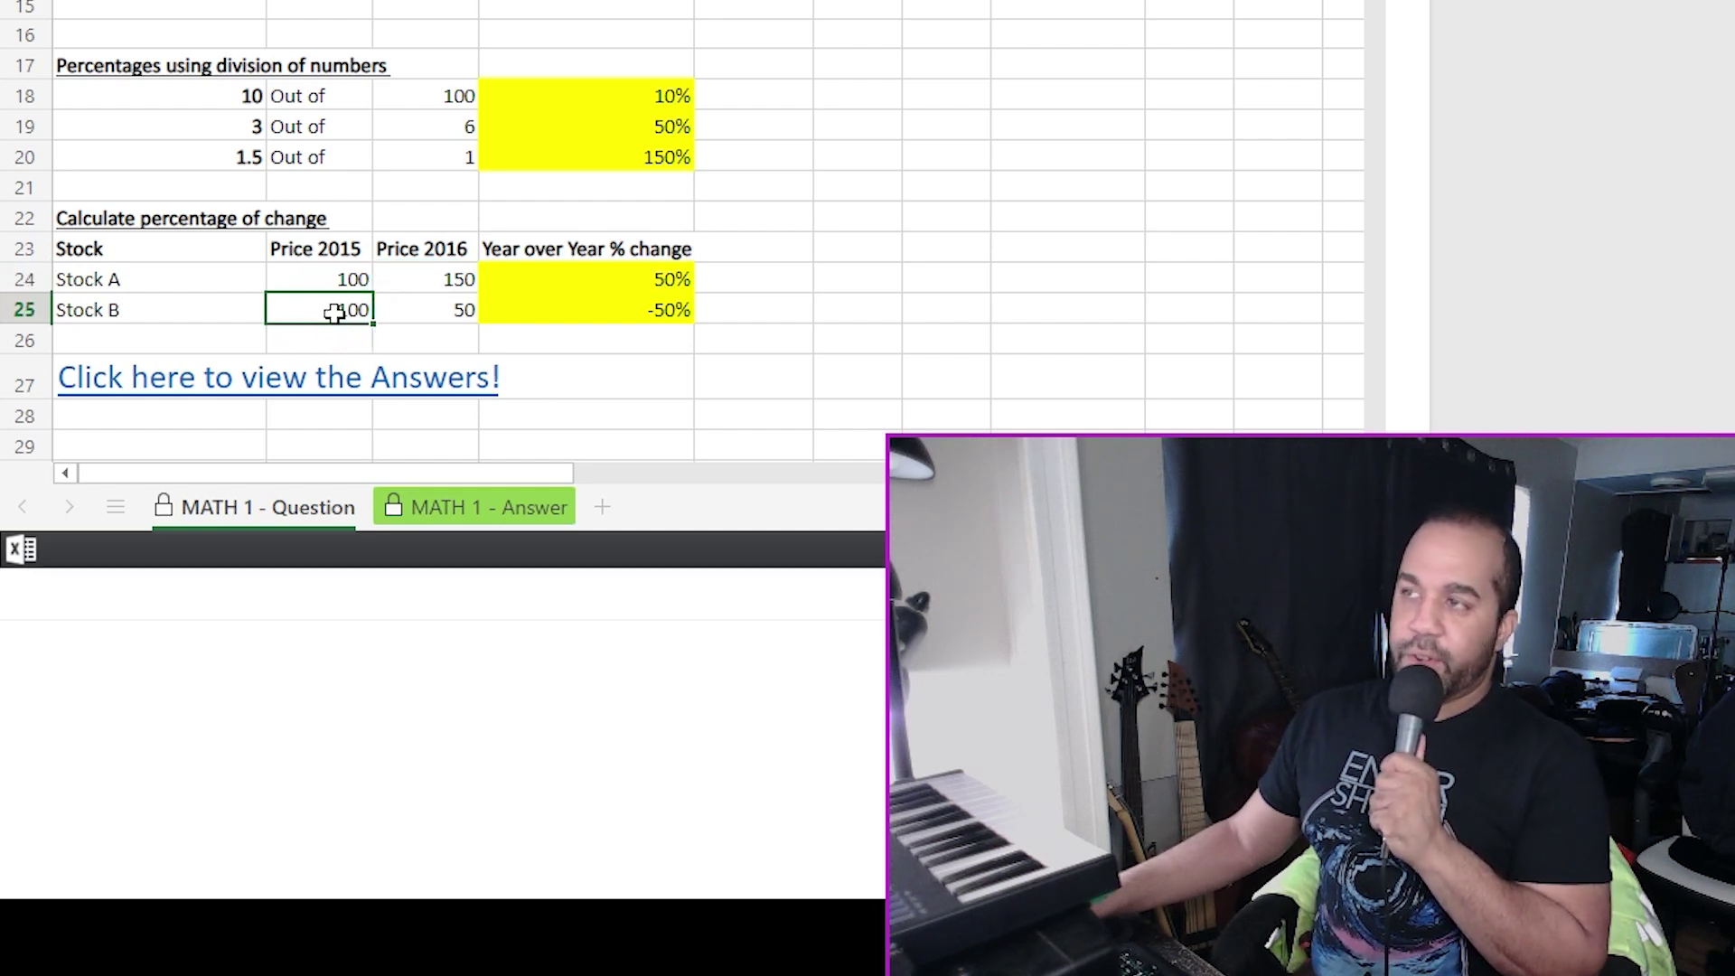
pyautogui.click(446, 310)
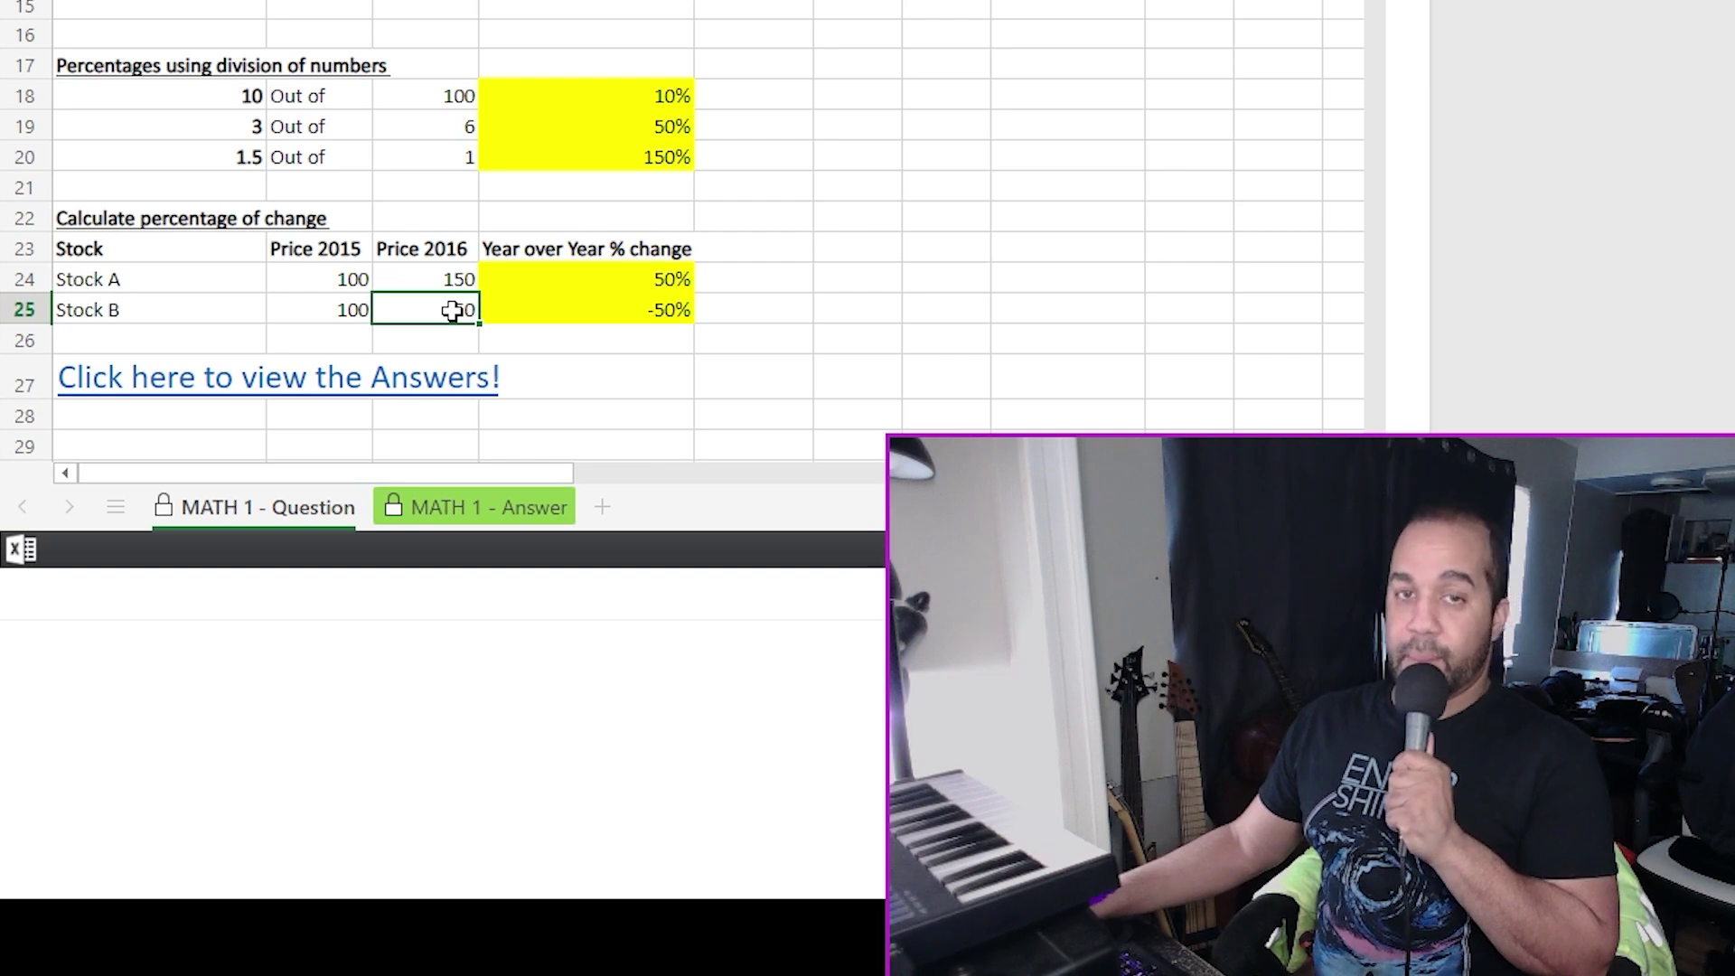
pyautogui.click(673, 318)
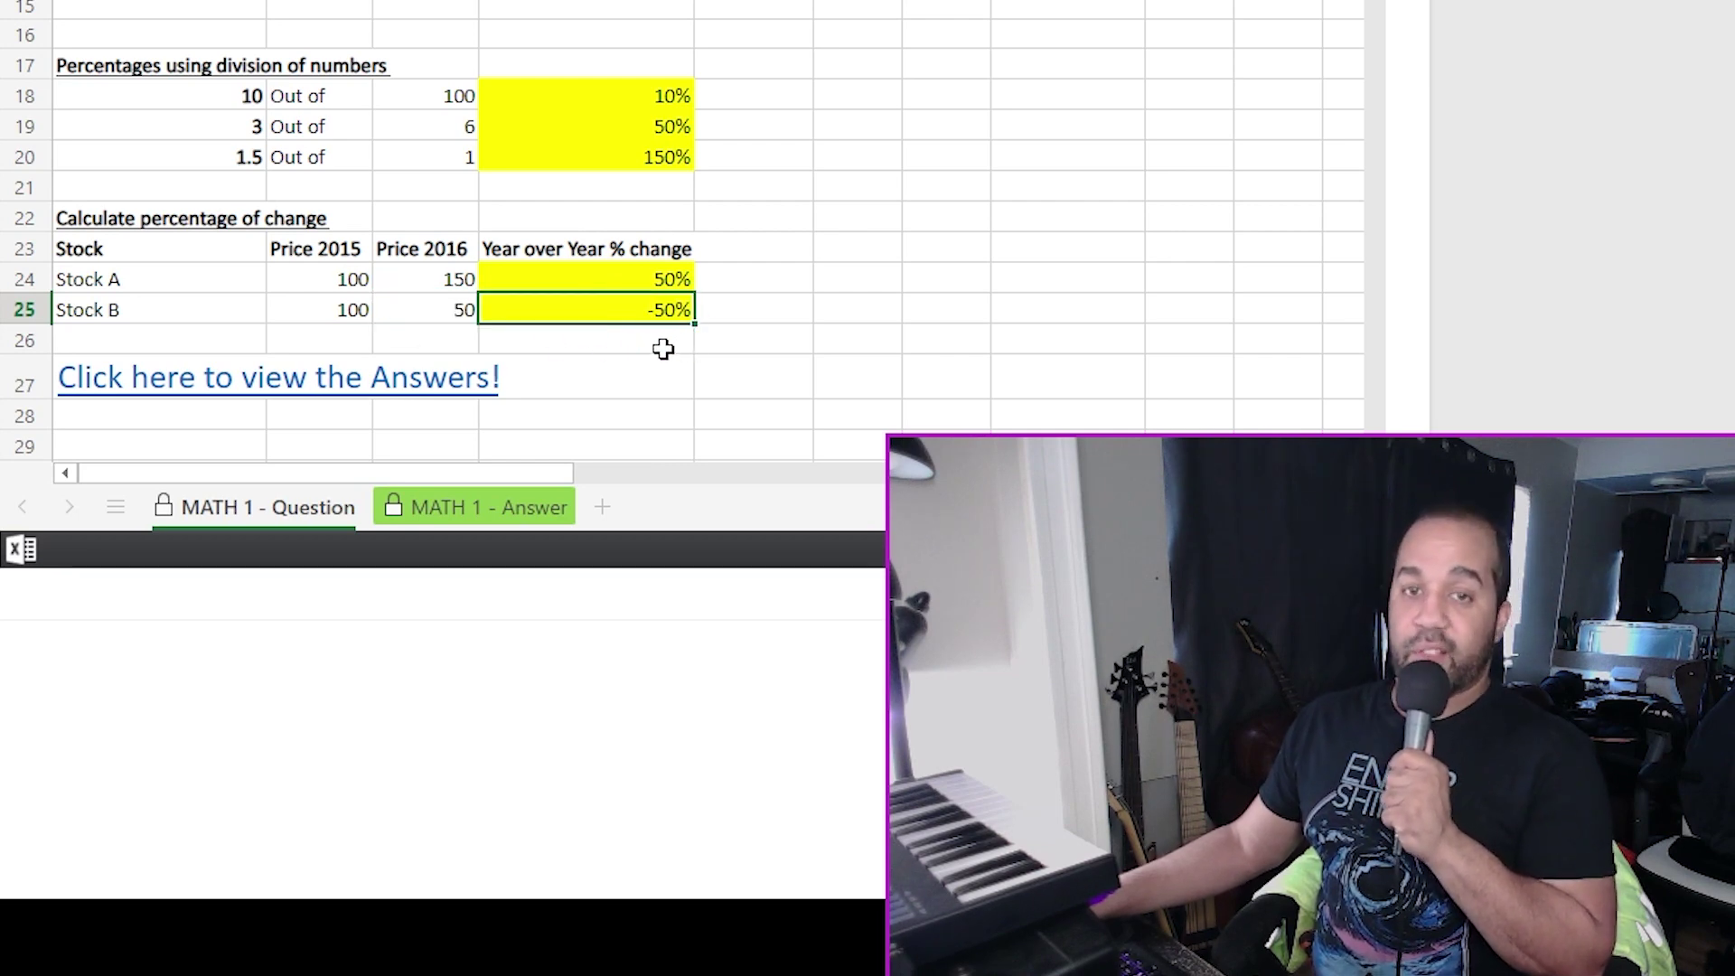
pyautogui.click(435, 308)
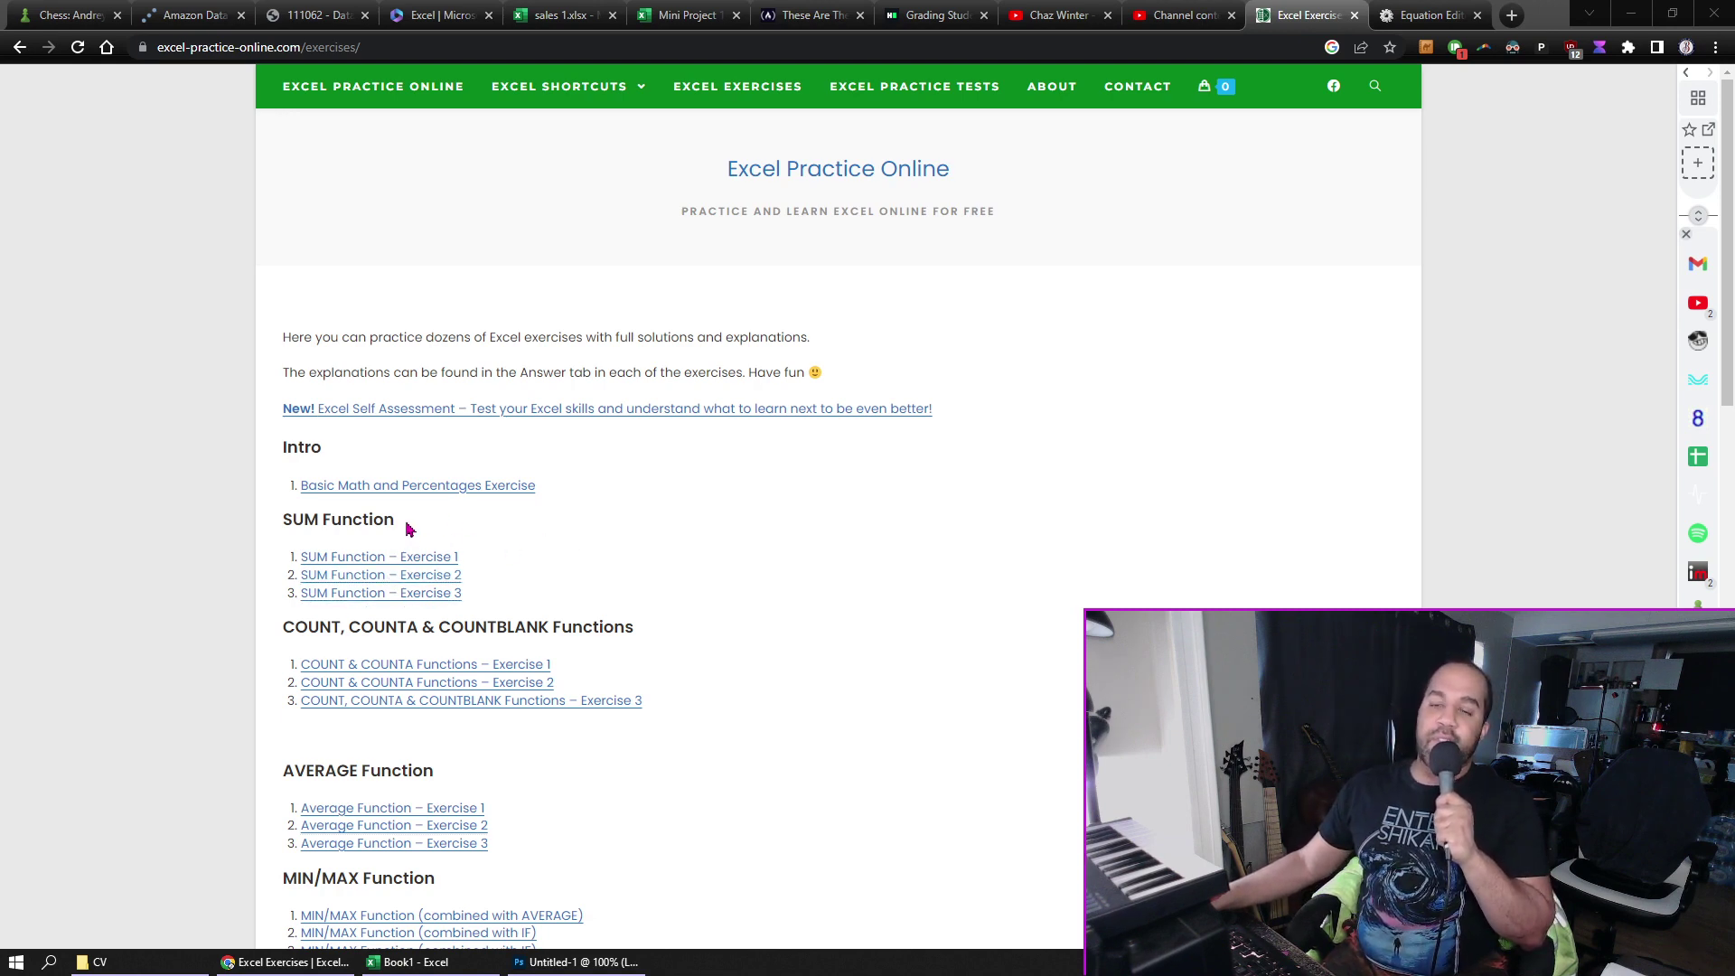
# - Go to the SUM Function – Exercise 1 page and scroll through its function topics list
pyautogui.scroll(-6, 228, 474)
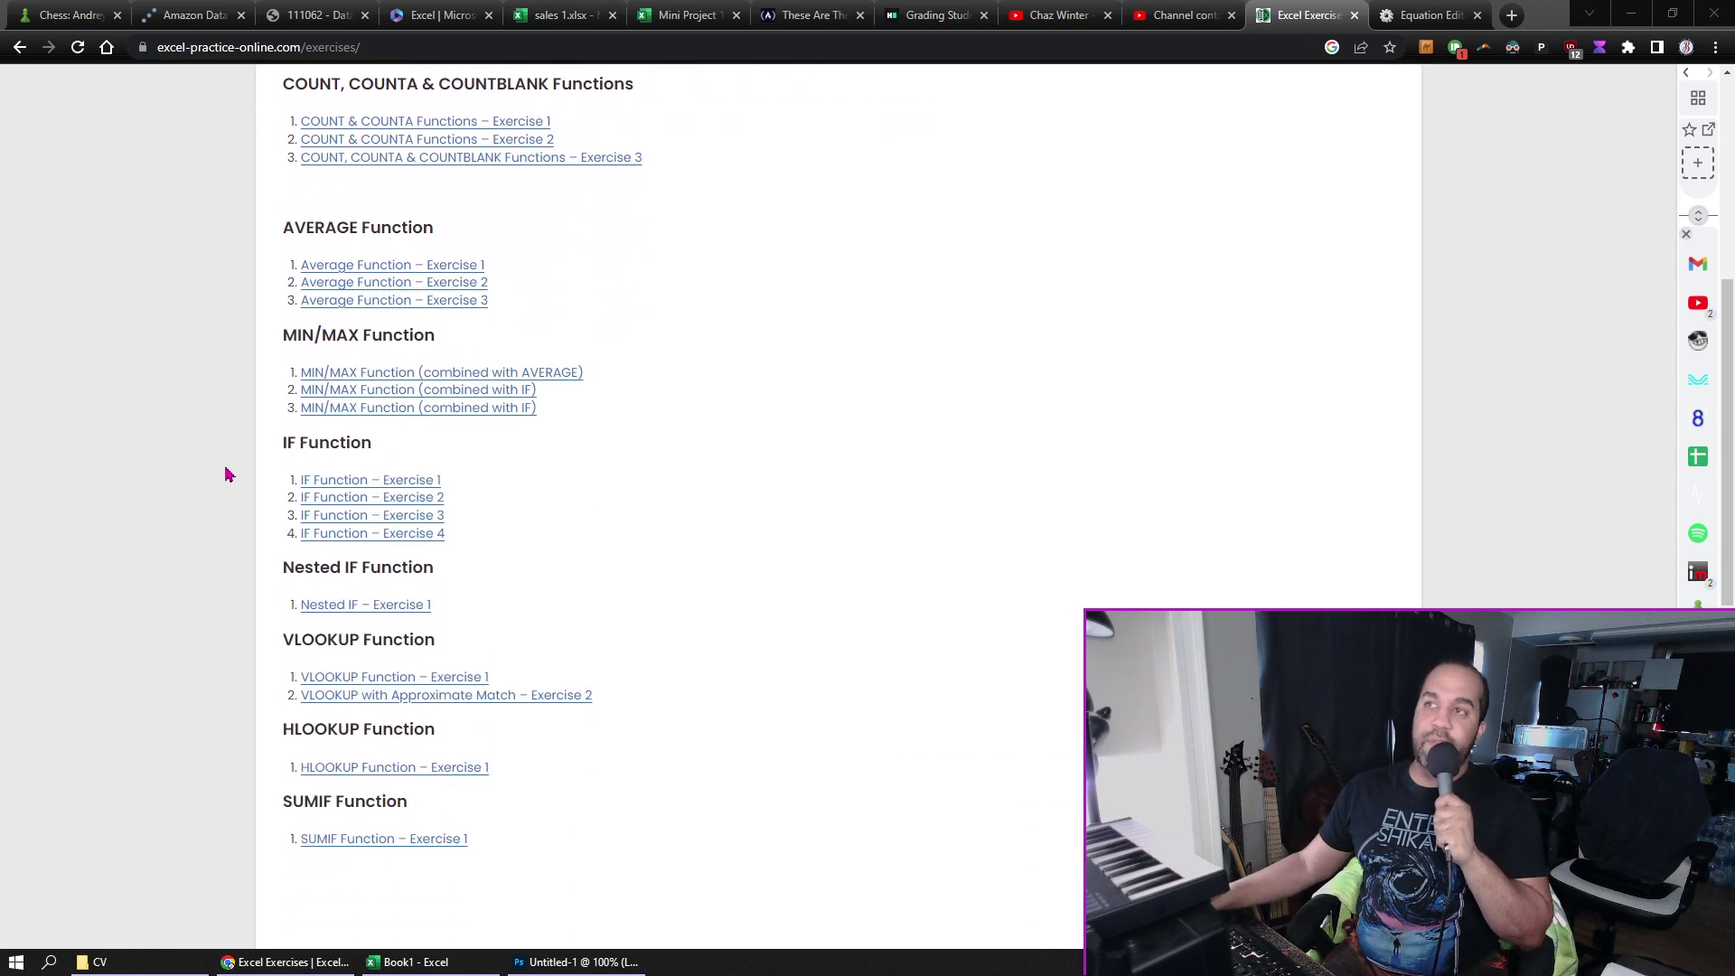
pyautogui.scroll(-8, 228, 474)
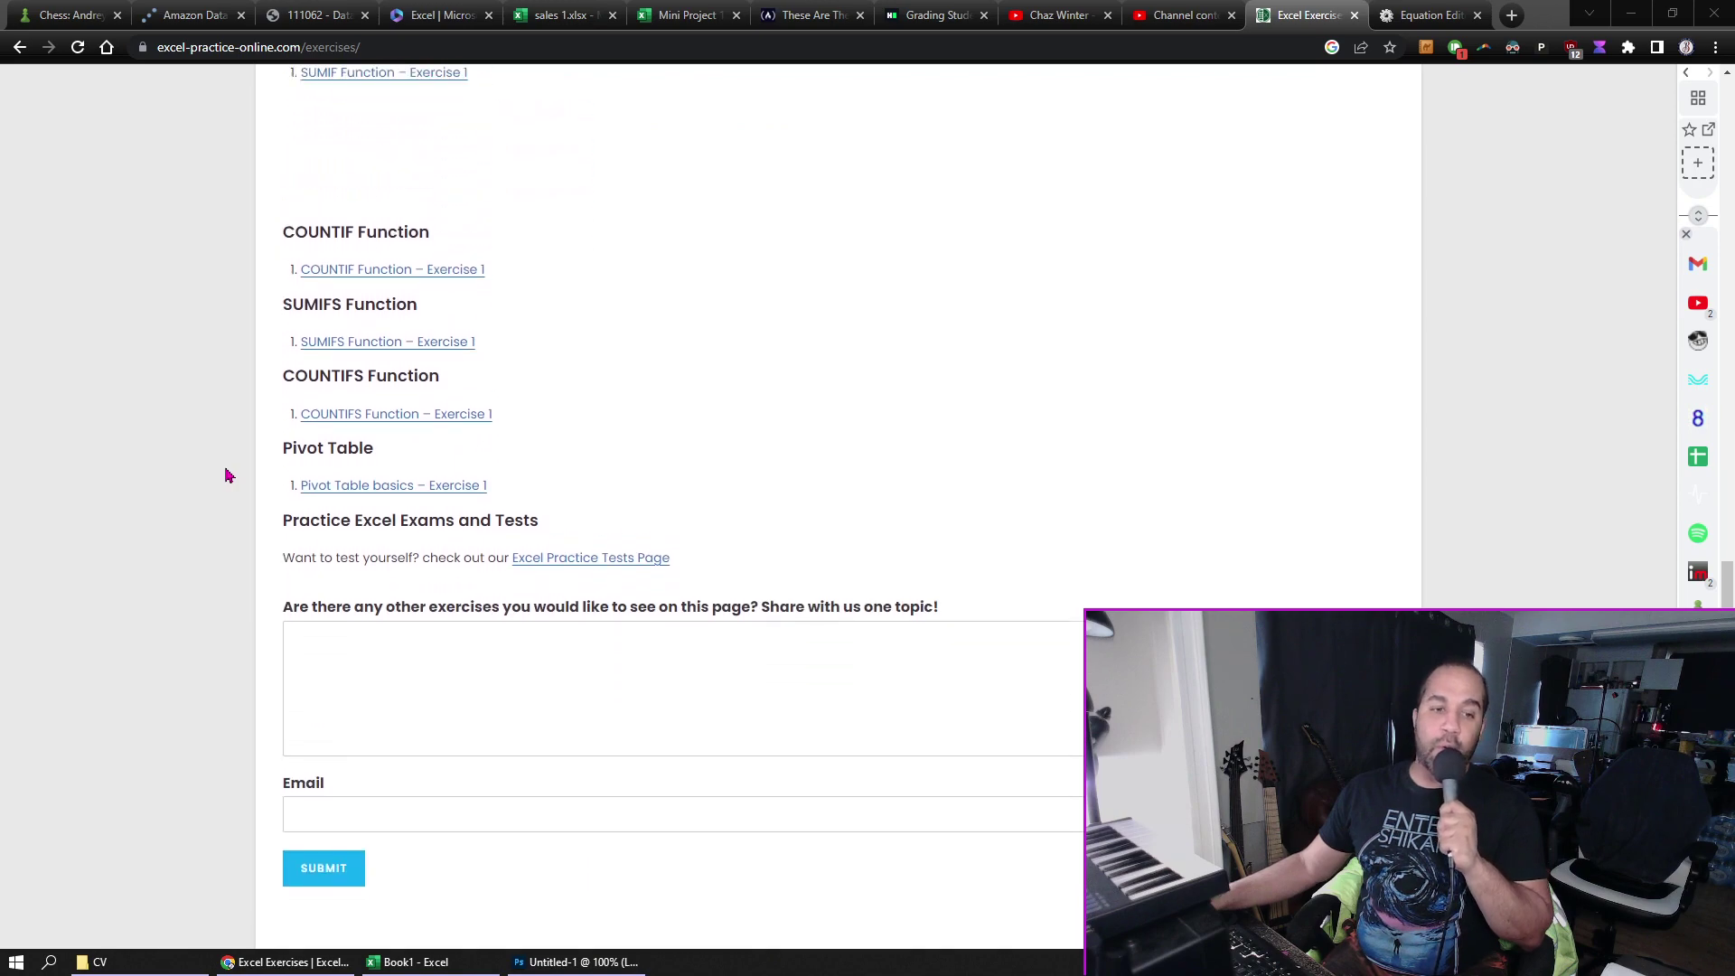
pyautogui.scroll(1, 228, 476)
pyautogui.hotkey('alt', 'Left')
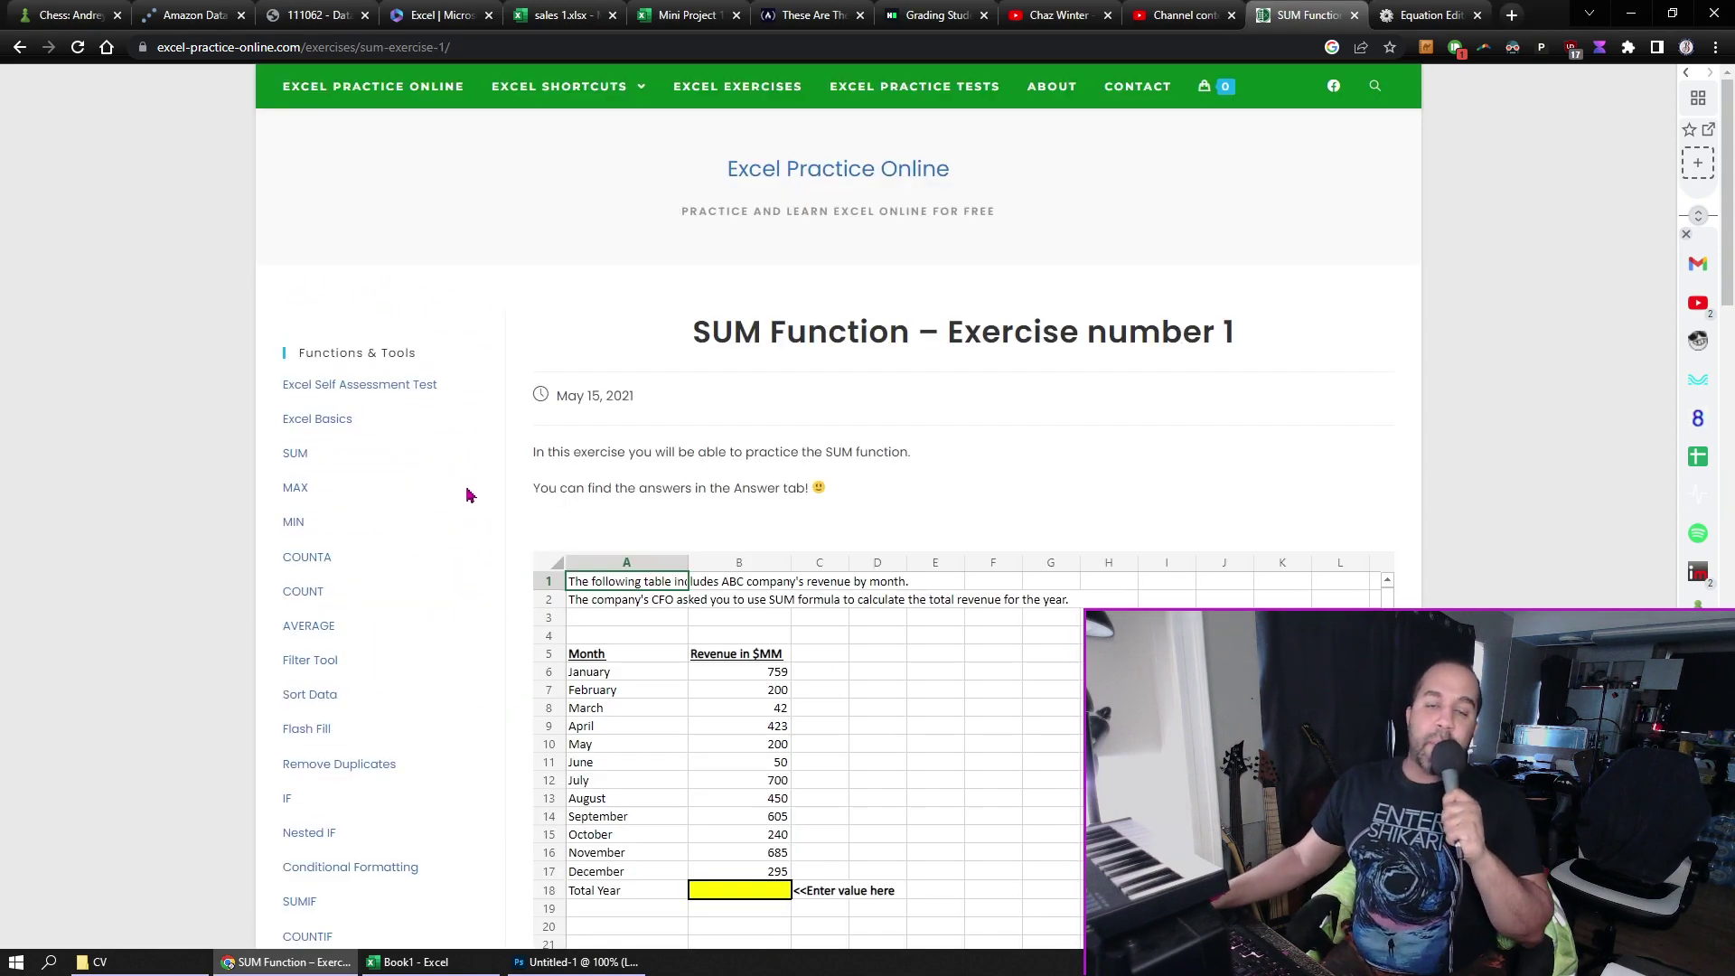
pyautogui.scroll(-4, 468, 496)
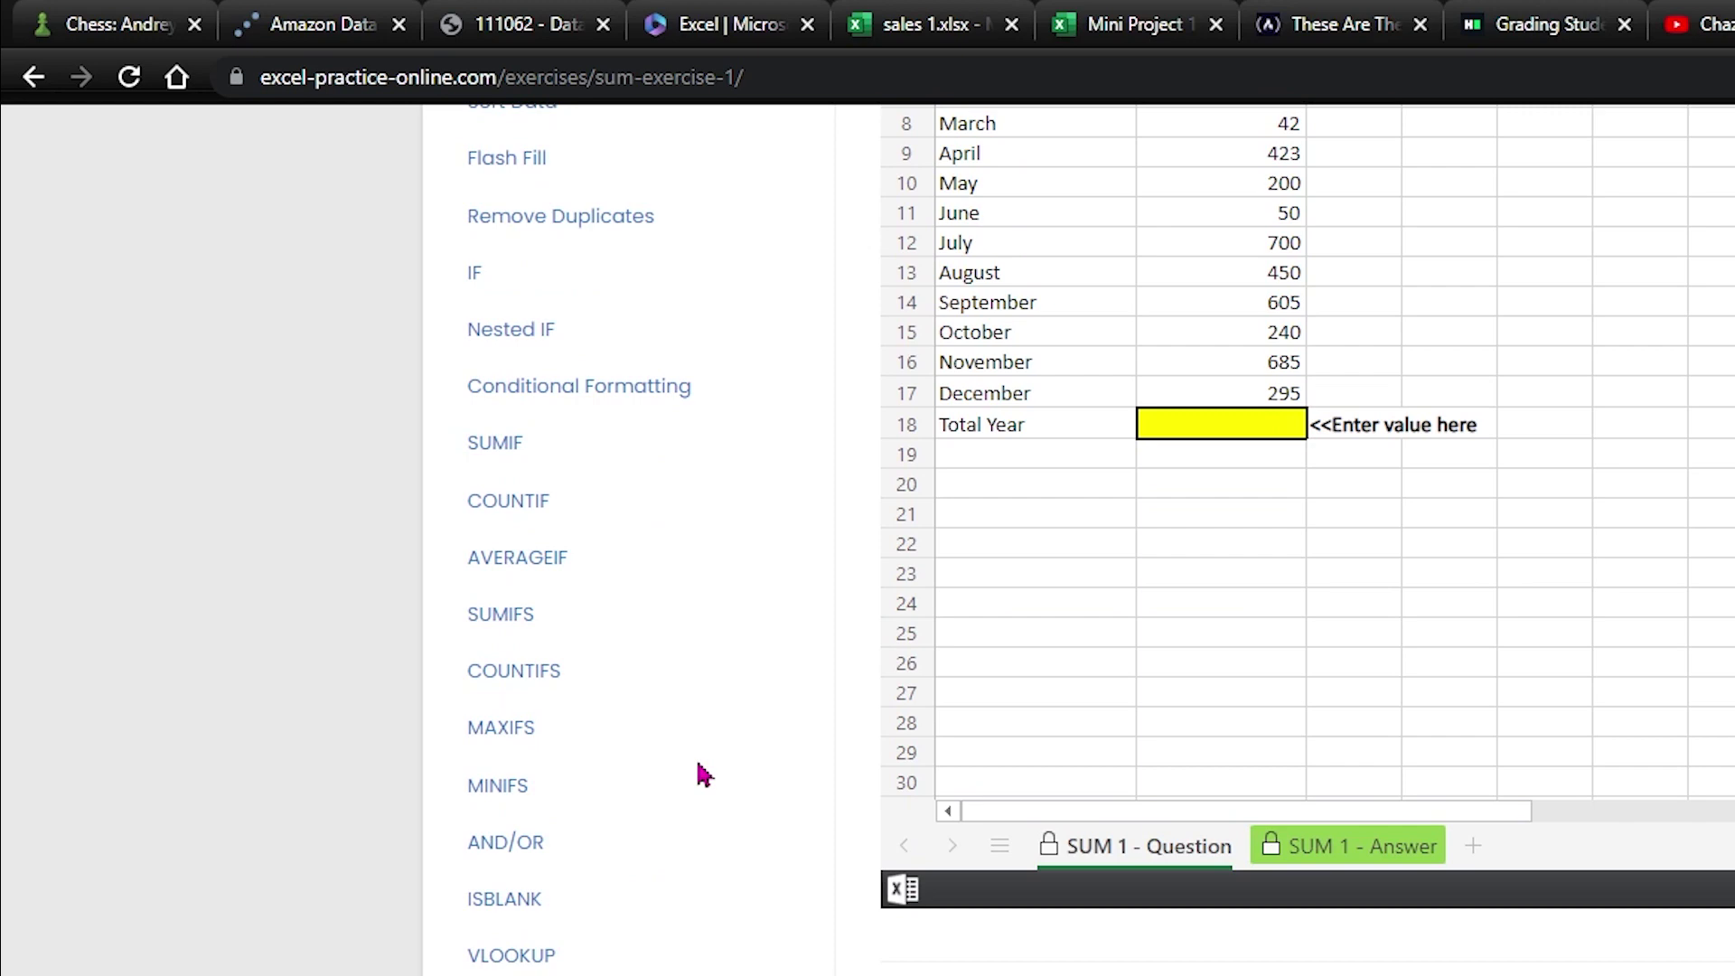
pyautogui.scroll(-10, 705, 775)
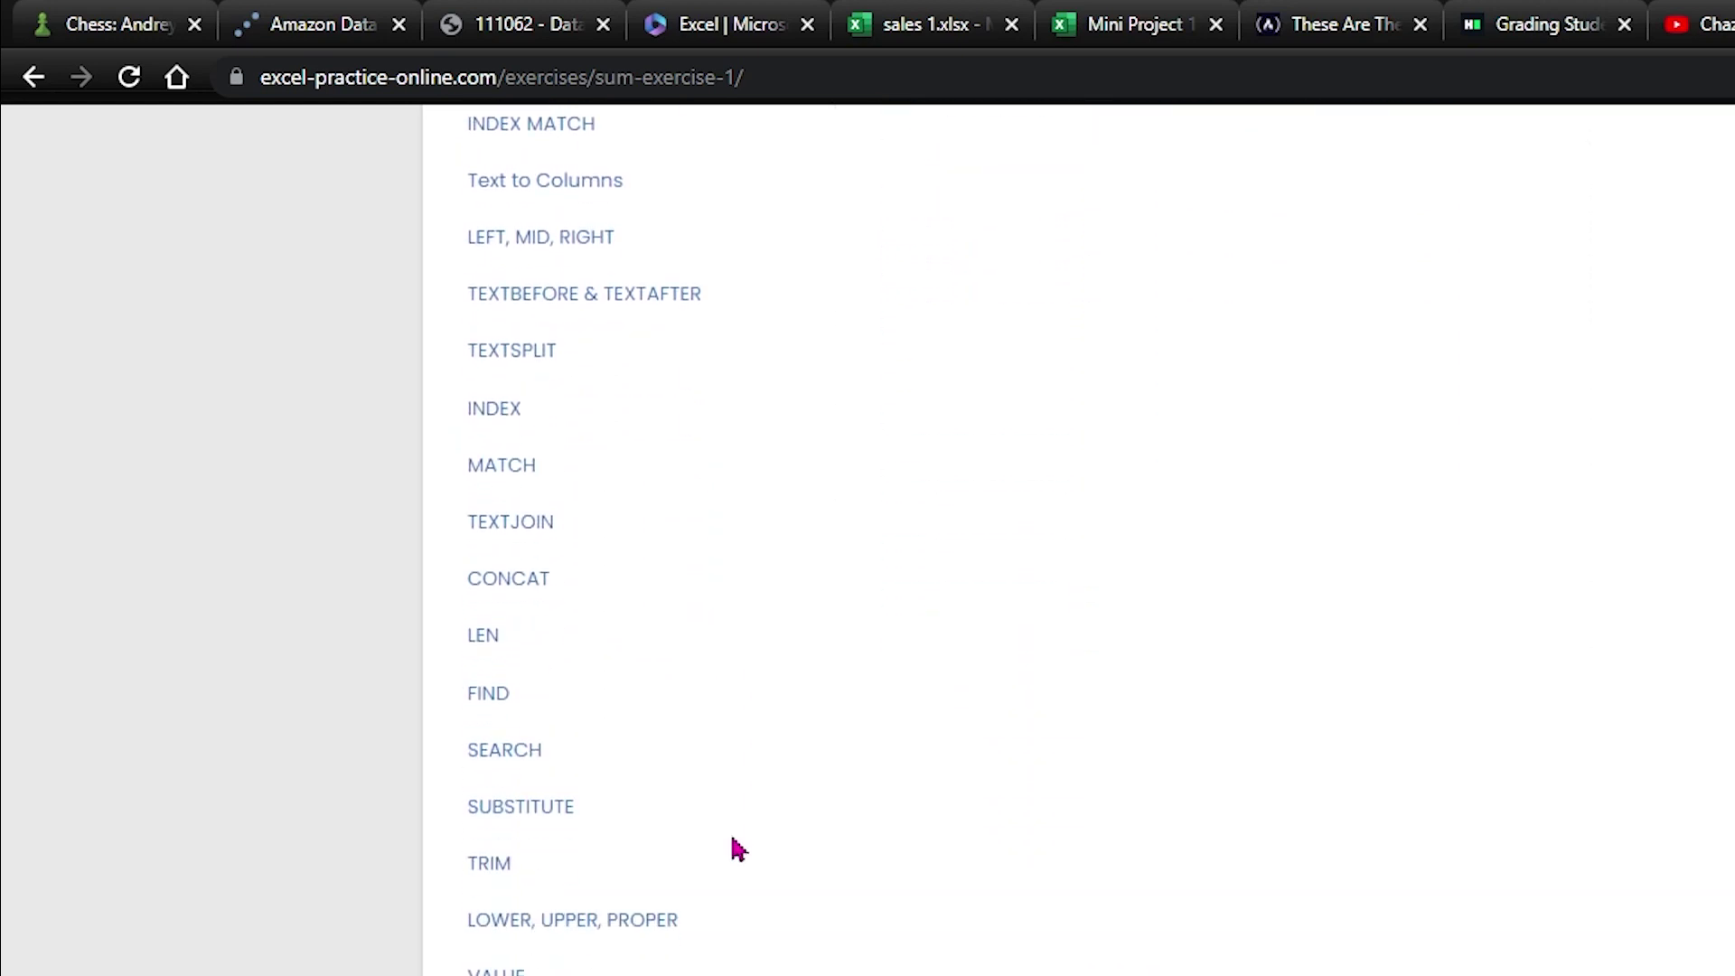
pyautogui.scroll(-5, 739, 849)
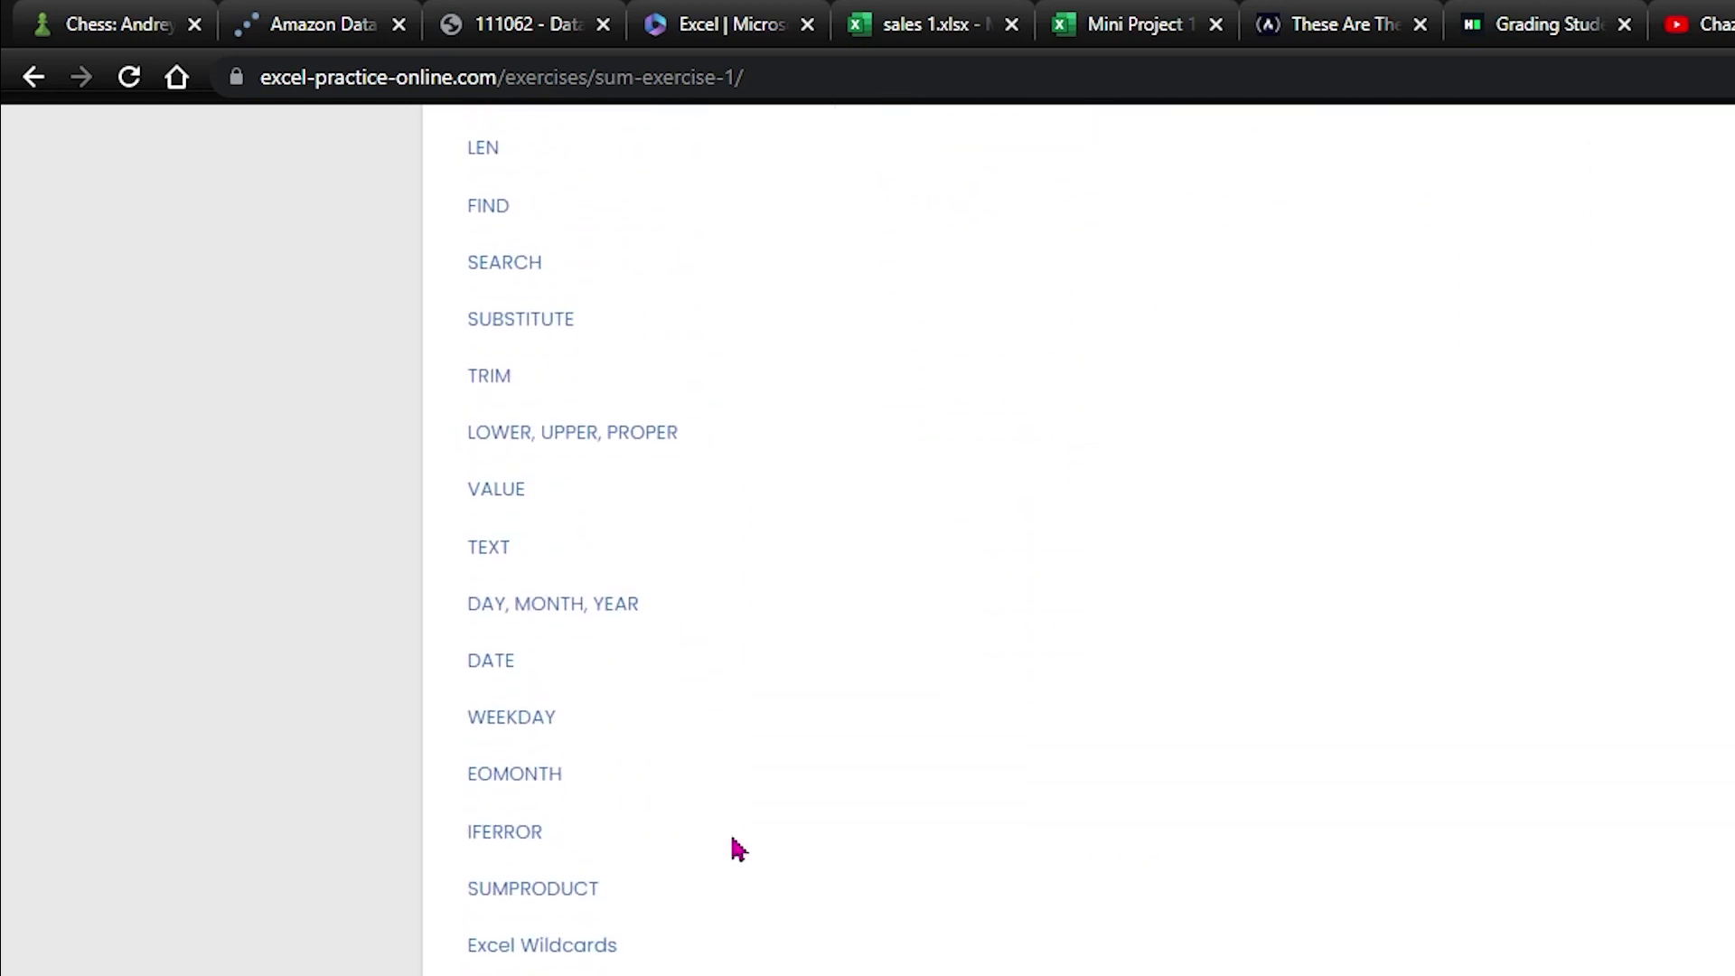